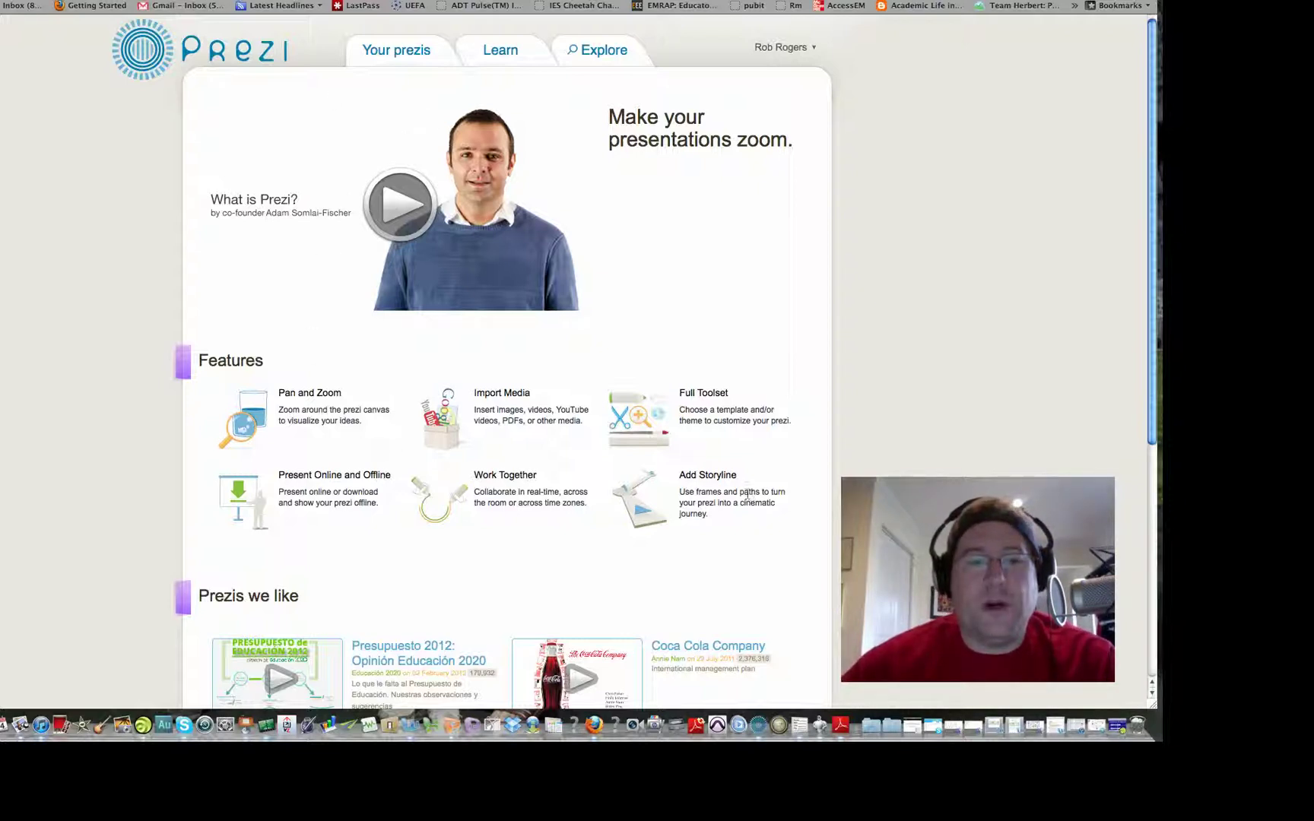
Create a blank-template prezi with a joke title calling a friend a nerd and description 'great talk'.
{"action": "left_click", "coordinate": [389, 57]}
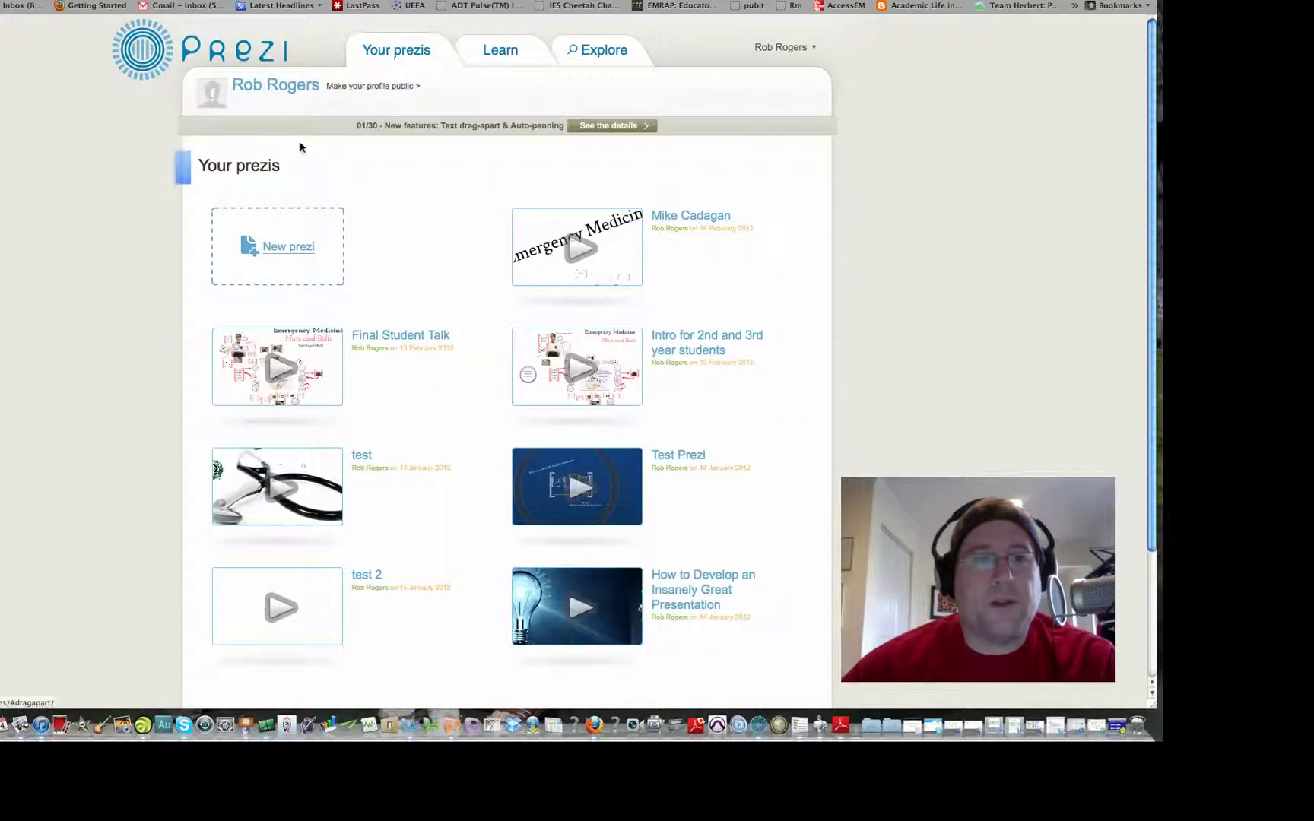
{"action": "left_click", "coordinate": [296, 253]}
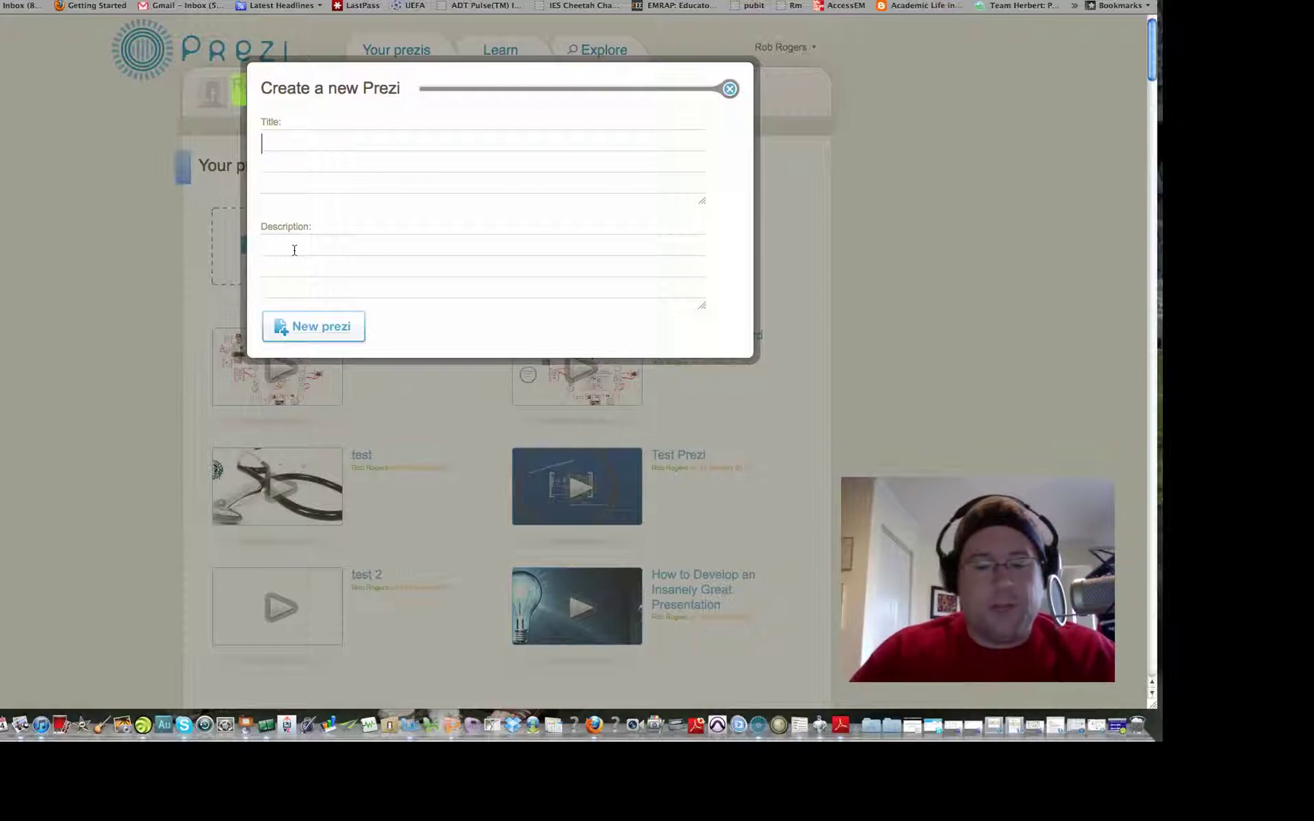
{"action": "type", "text": "Mike C"}
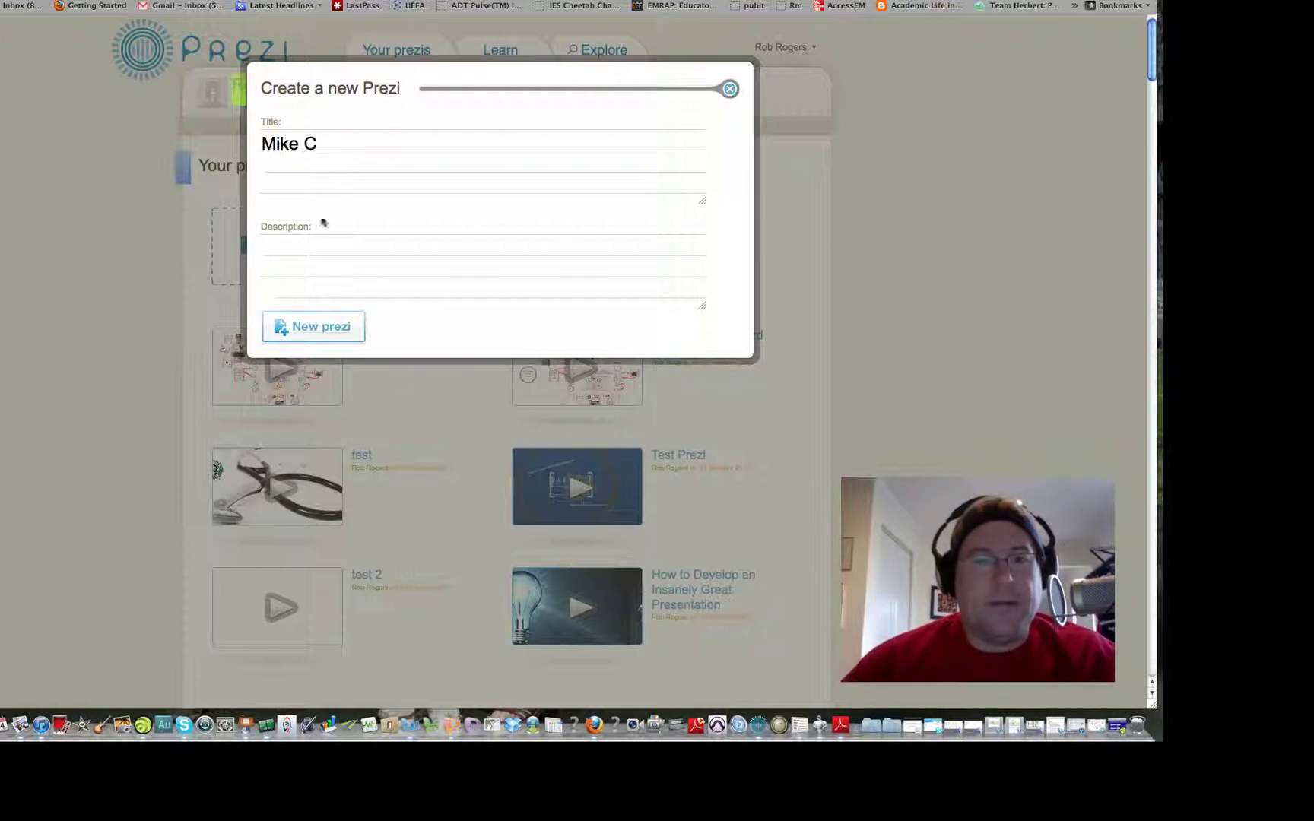
{"action": "type", "text": " is a n"}
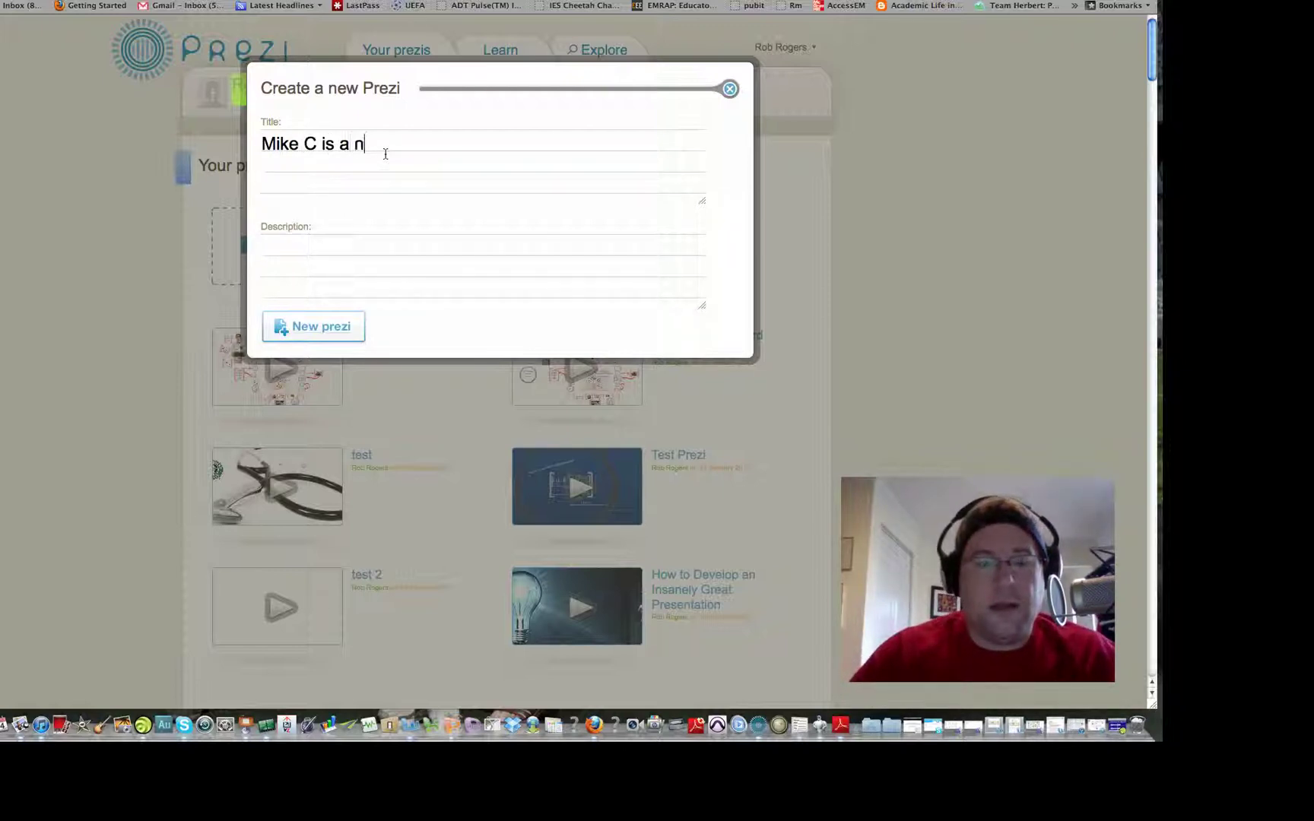
{"action": "type", "text": "erd"}
{"action": "left_click", "coordinate": [279, 255]}
{"action": "type", "text": "gte"}
{"action": "key", "text": "BackSpace"}
{"action": "key", "text": "BackSpace"}
{"action": "type", "text": "reat "}
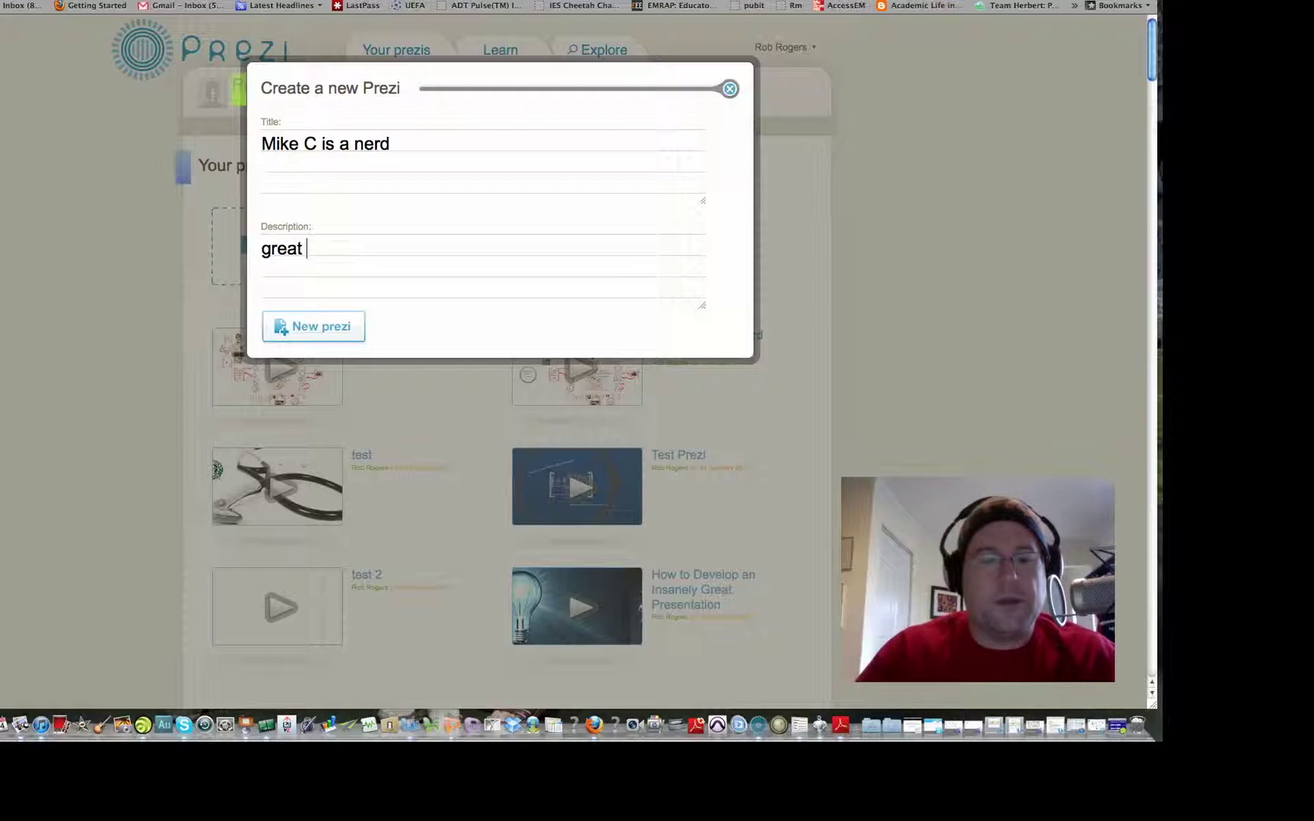
{"action": "type", "text": "talk"}
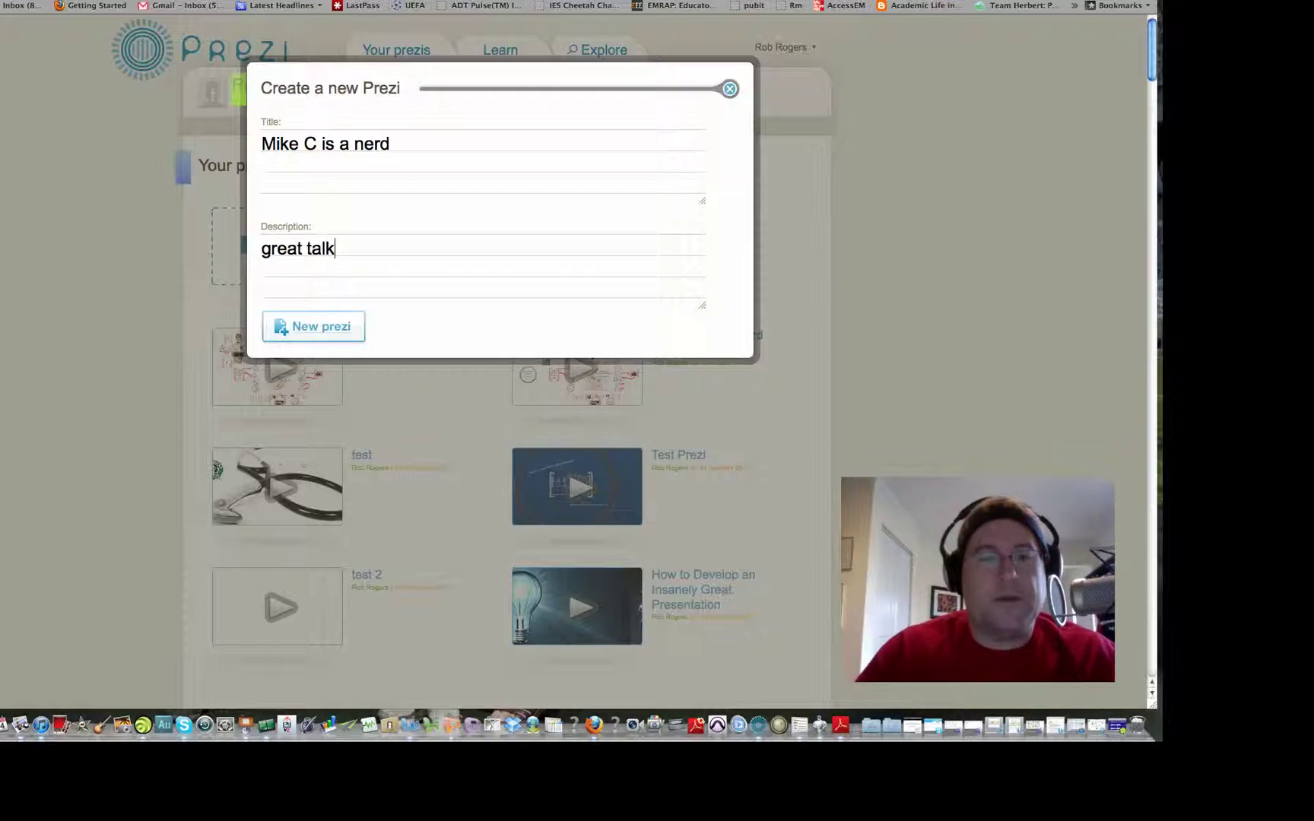
{"action": "left_click", "coordinate": [316, 330]}
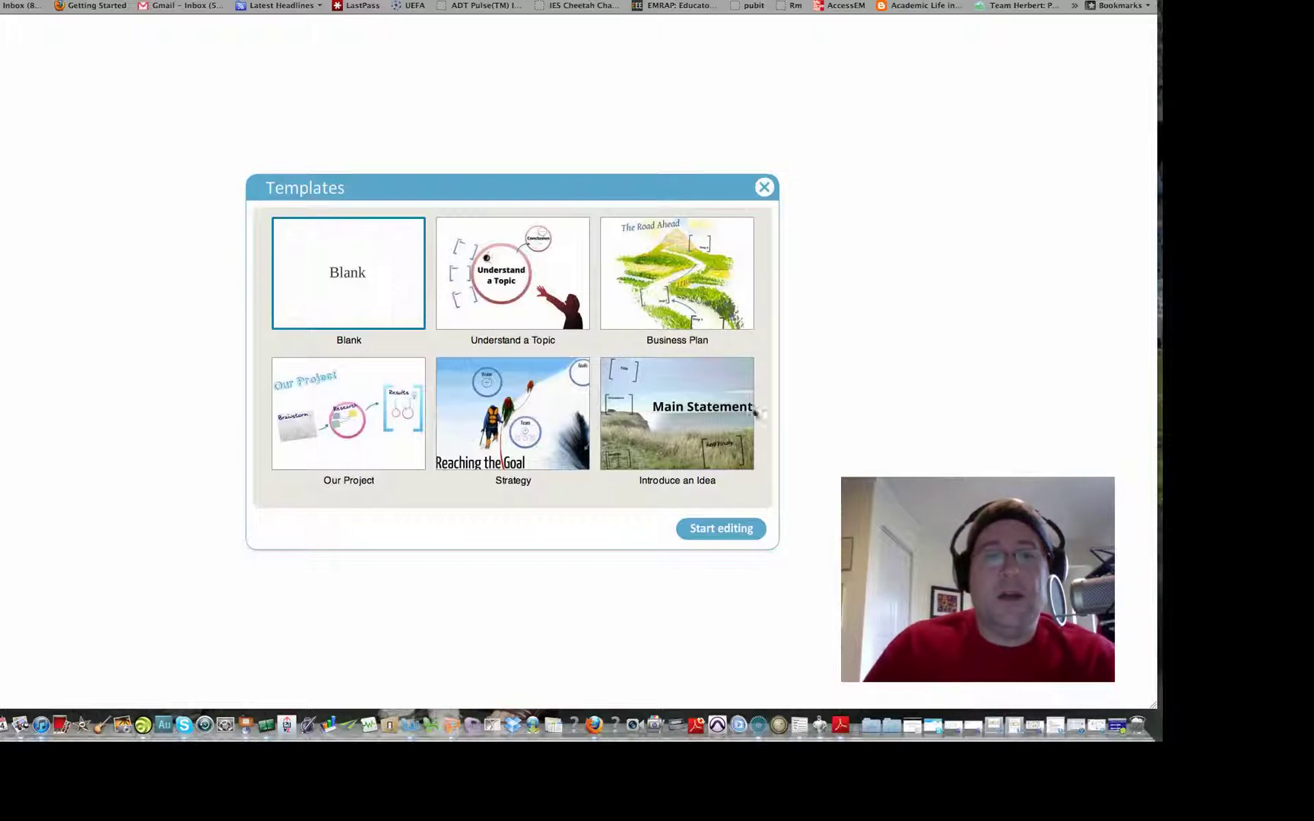
{"action": "left_click", "coordinate": [719, 525]}
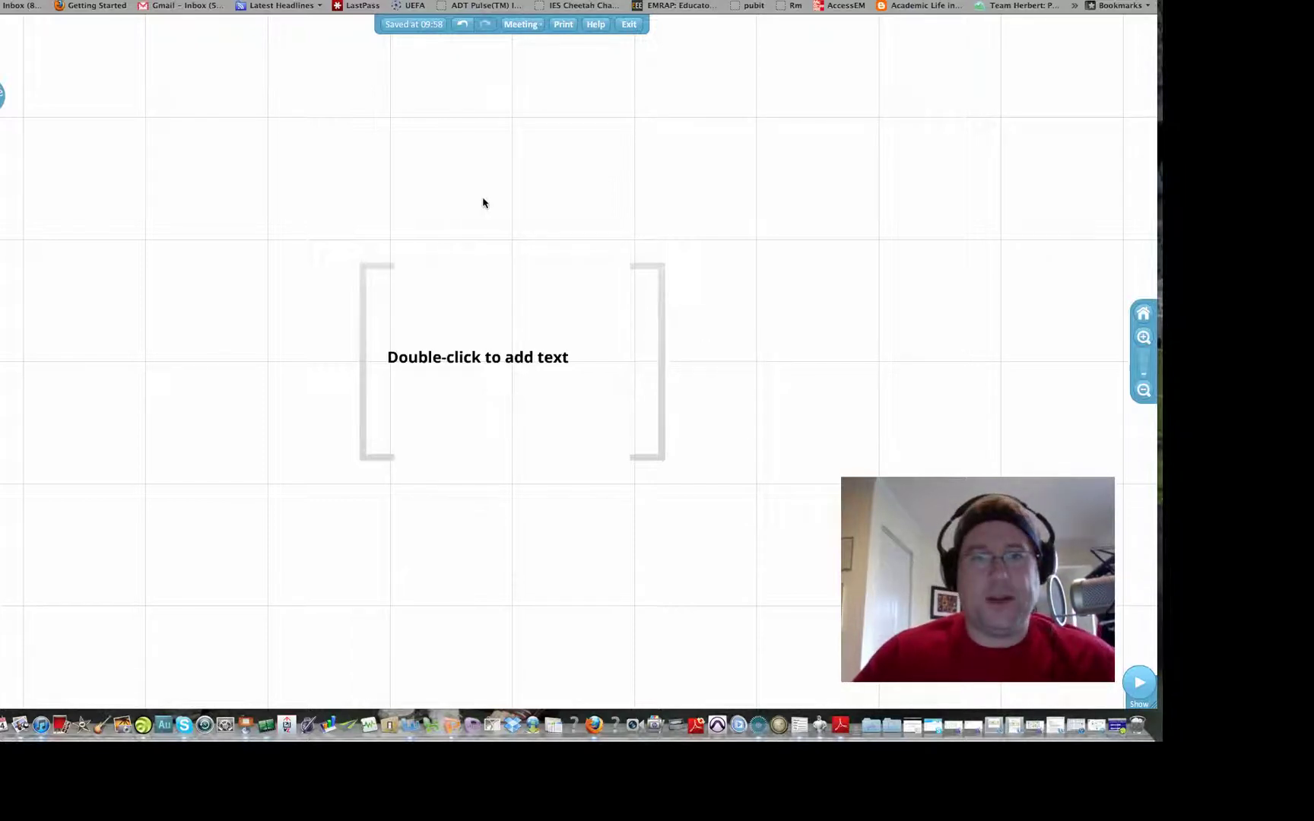
Place the friend's name and 'is' as separate text boxes across the top of the canvas.
{"action": "double_click", "coordinate": [156, 139]}
{"action": "type", "text": "Mike"}
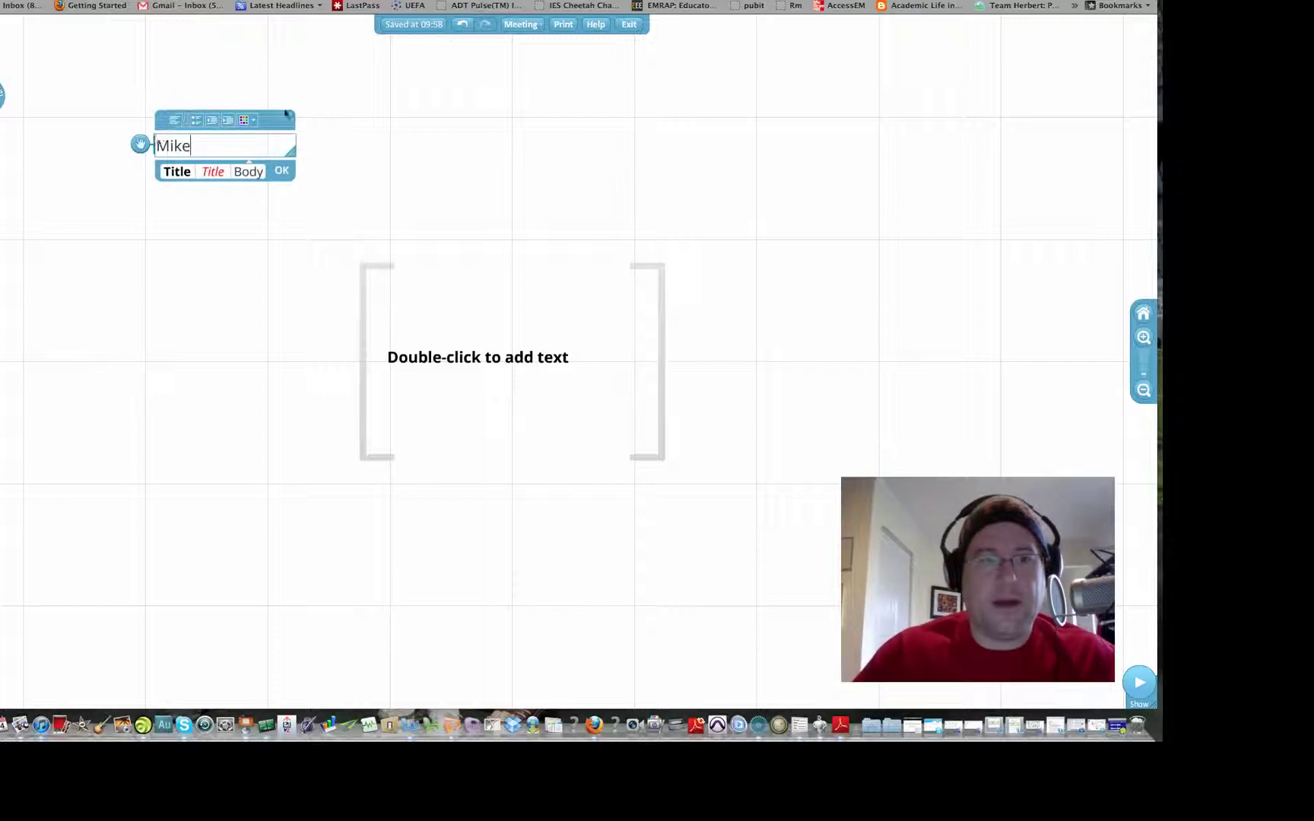
{"action": "left_click", "coordinate": [394, 135]}
{"action": "double_click", "coordinate": [394, 135]}
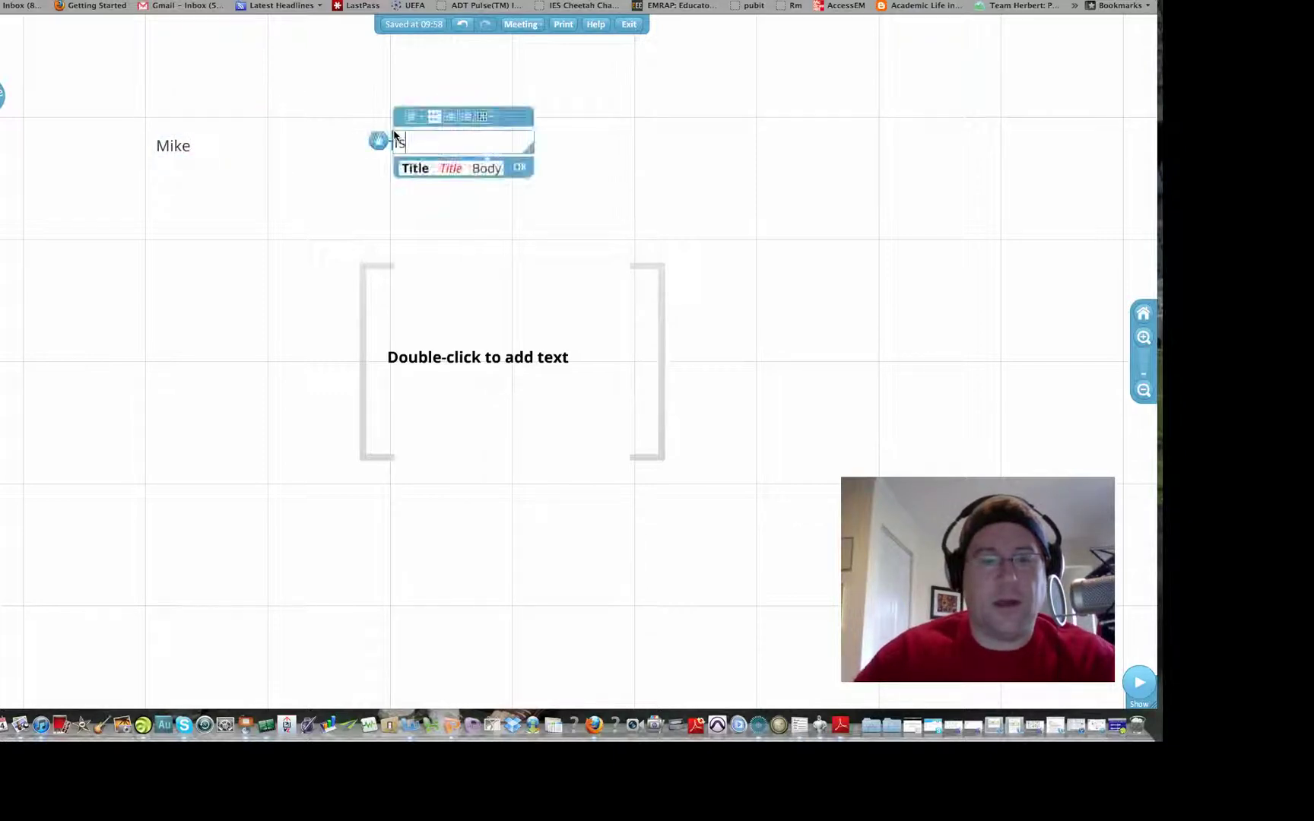
{"action": "type", "text": "is"}
{"action": "left_click", "coordinate": [692, 157]}
Add 'a' and 'big' down the right side, and begin a text box for the last word.
{"action": "double_click", "coordinate": [691, 157]}
{"action": "type", "text": "a"}
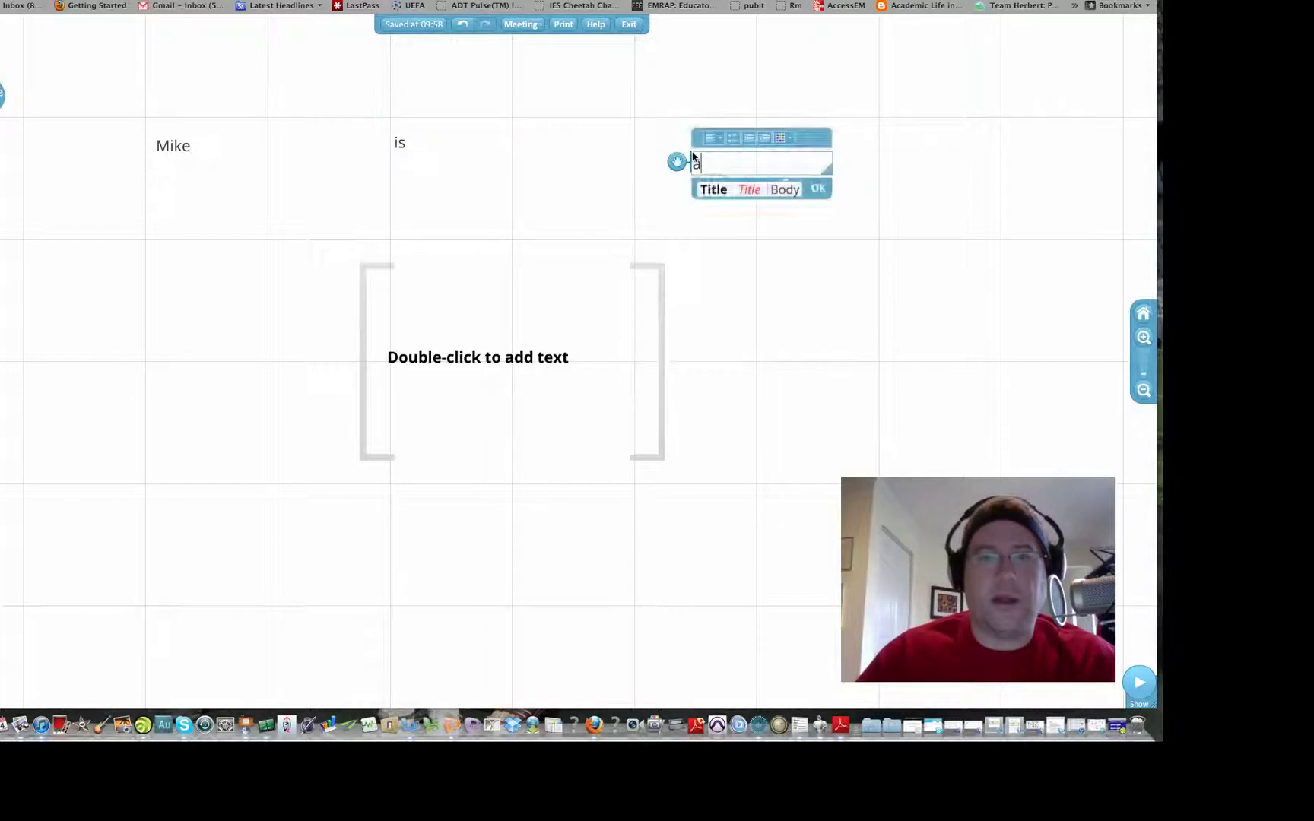
{"action": "left_click", "coordinate": [839, 340]}
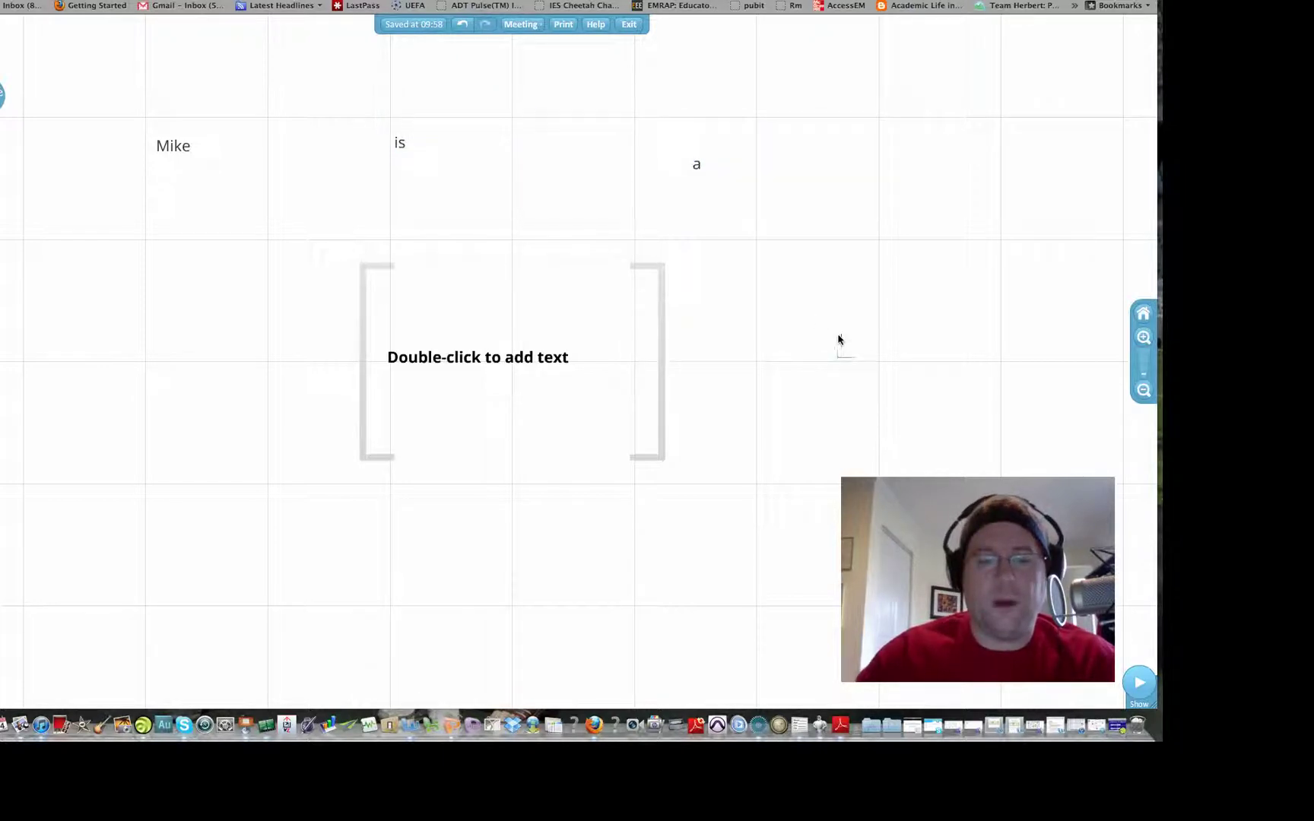
{"action": "double_click", "coordinate": [838, 340]}
{"action": "type", "text": "big"}
{"action": "left_click", "coordinate": [826, 527]}
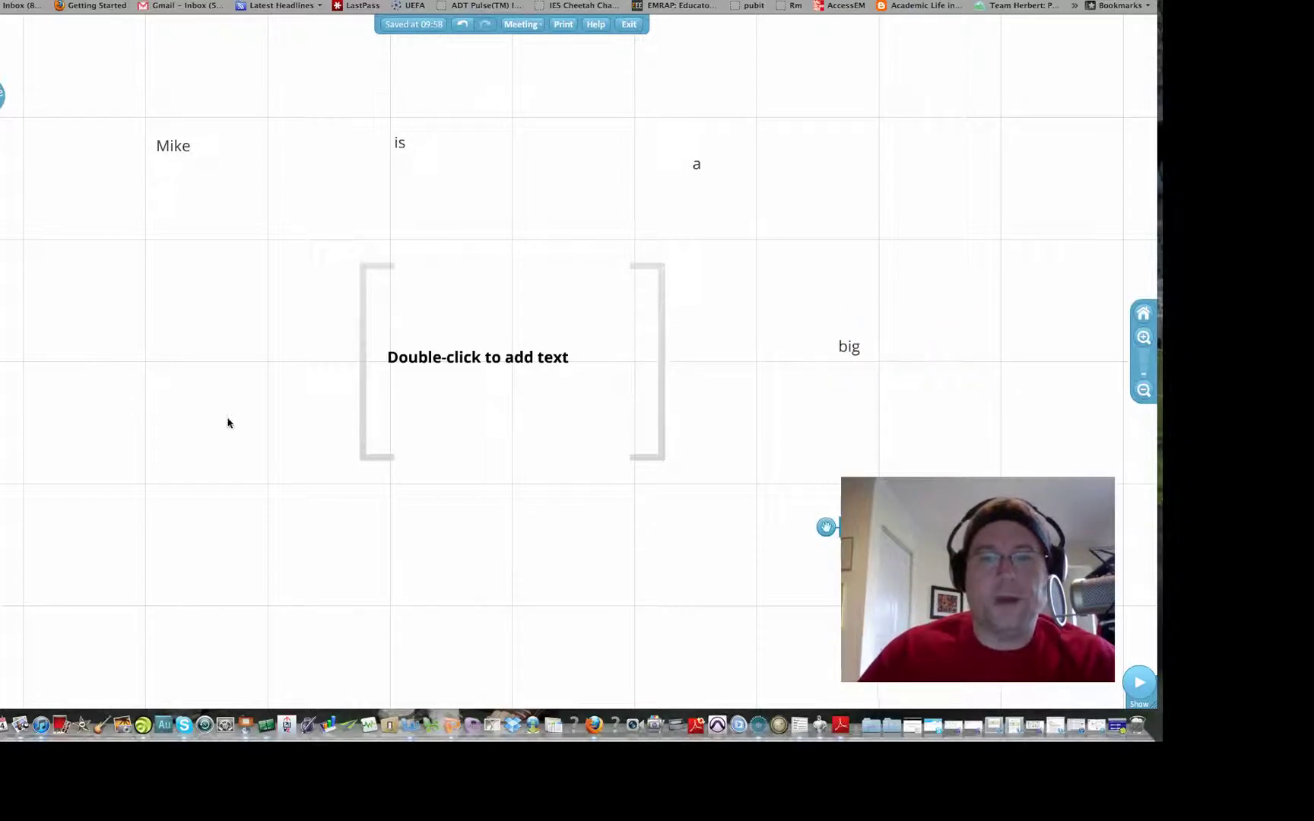
{"action": "double_click", "coordinate": [167, 414]}
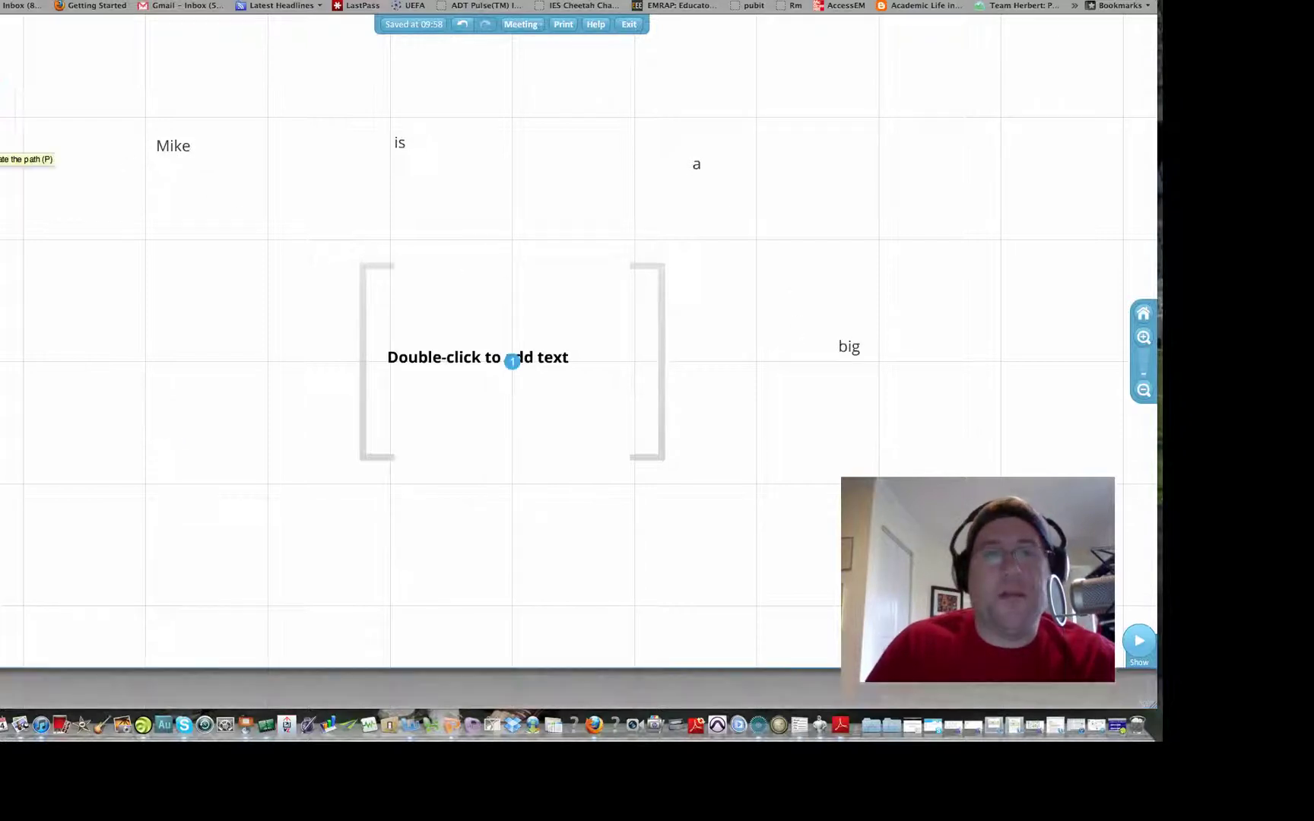
Add the name, 'is', 'a', 'big' and 'nerd' to the path as consecutive steps.
{"action": "left_click", "coordinate": [172, 144]}
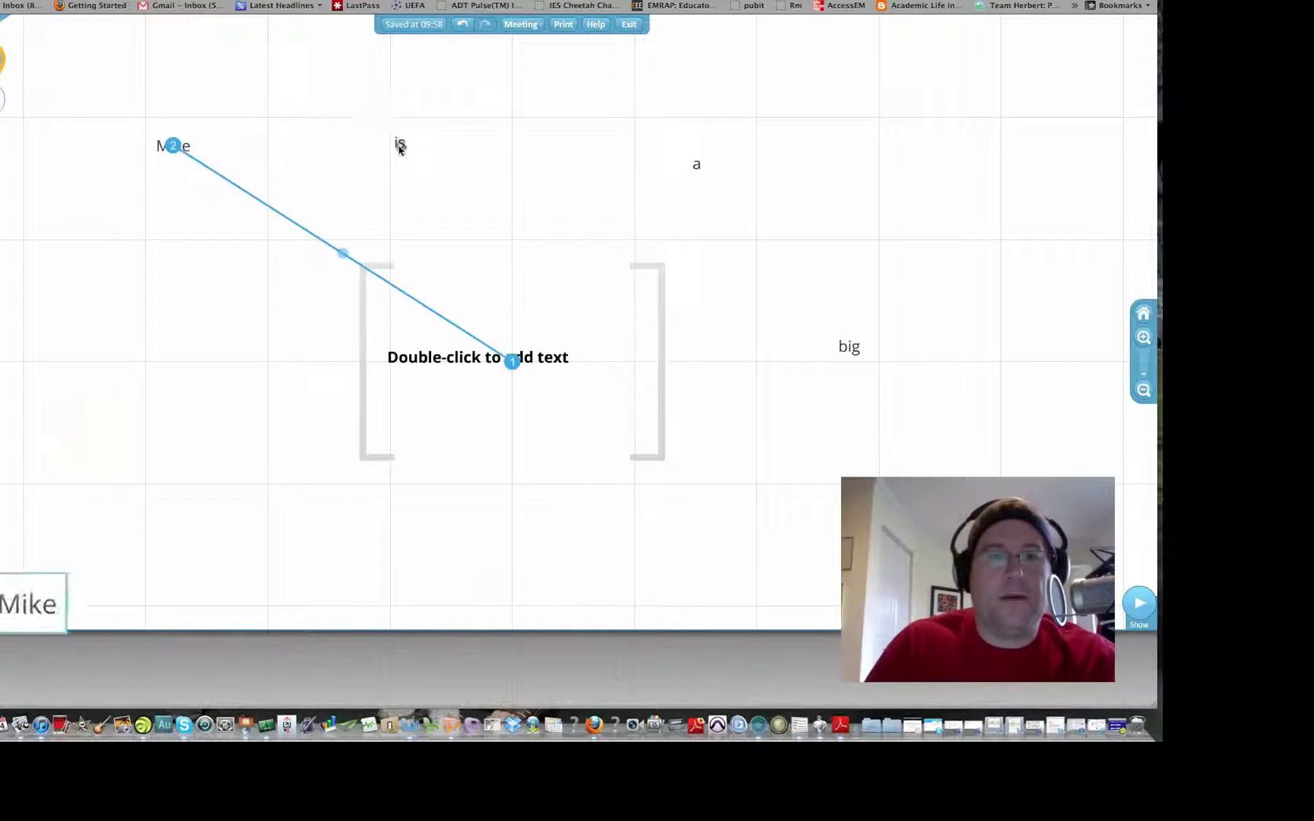
{"action": "left_click", "coordinate": [399, 146]}
{"action": "left_click", "coordinate": [694, 166]}
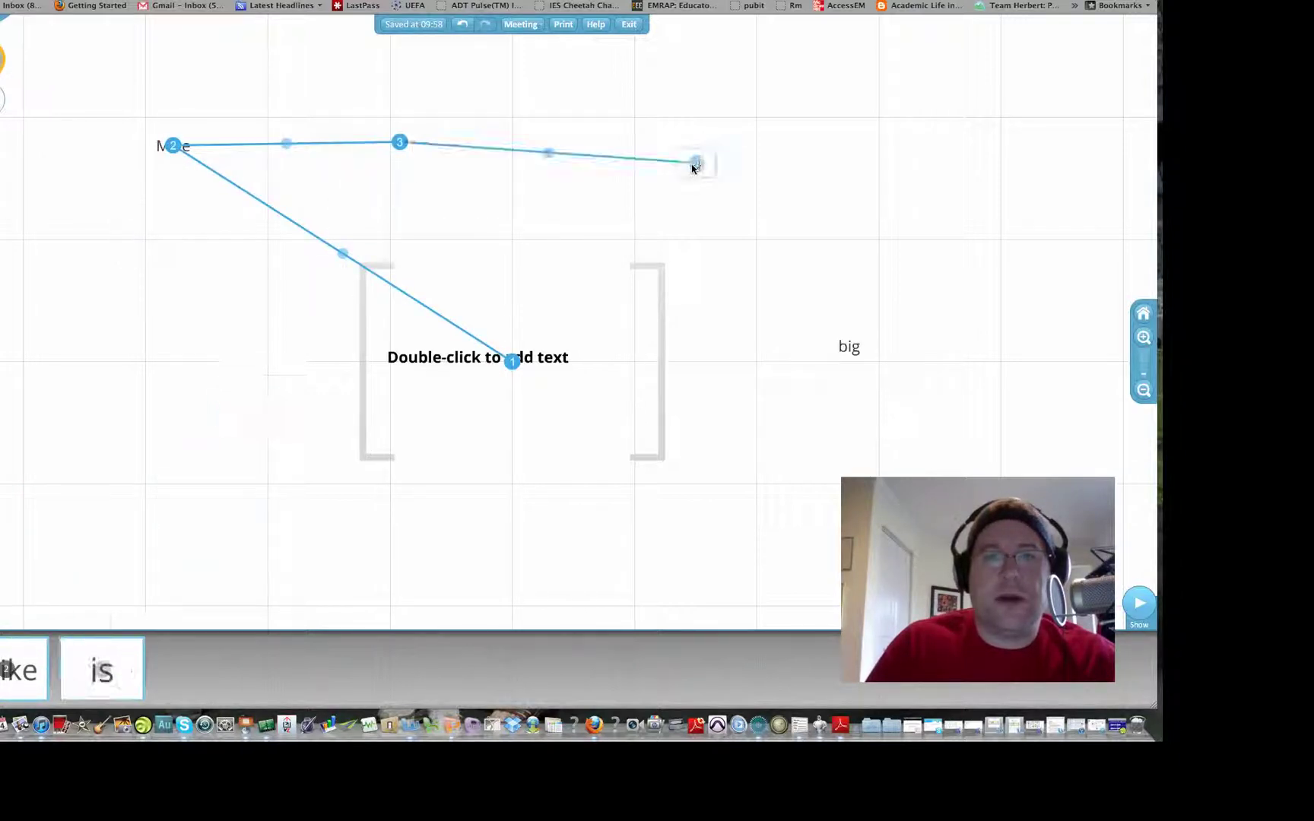
{"action": "left_click", "coordinate": [849, 347]}
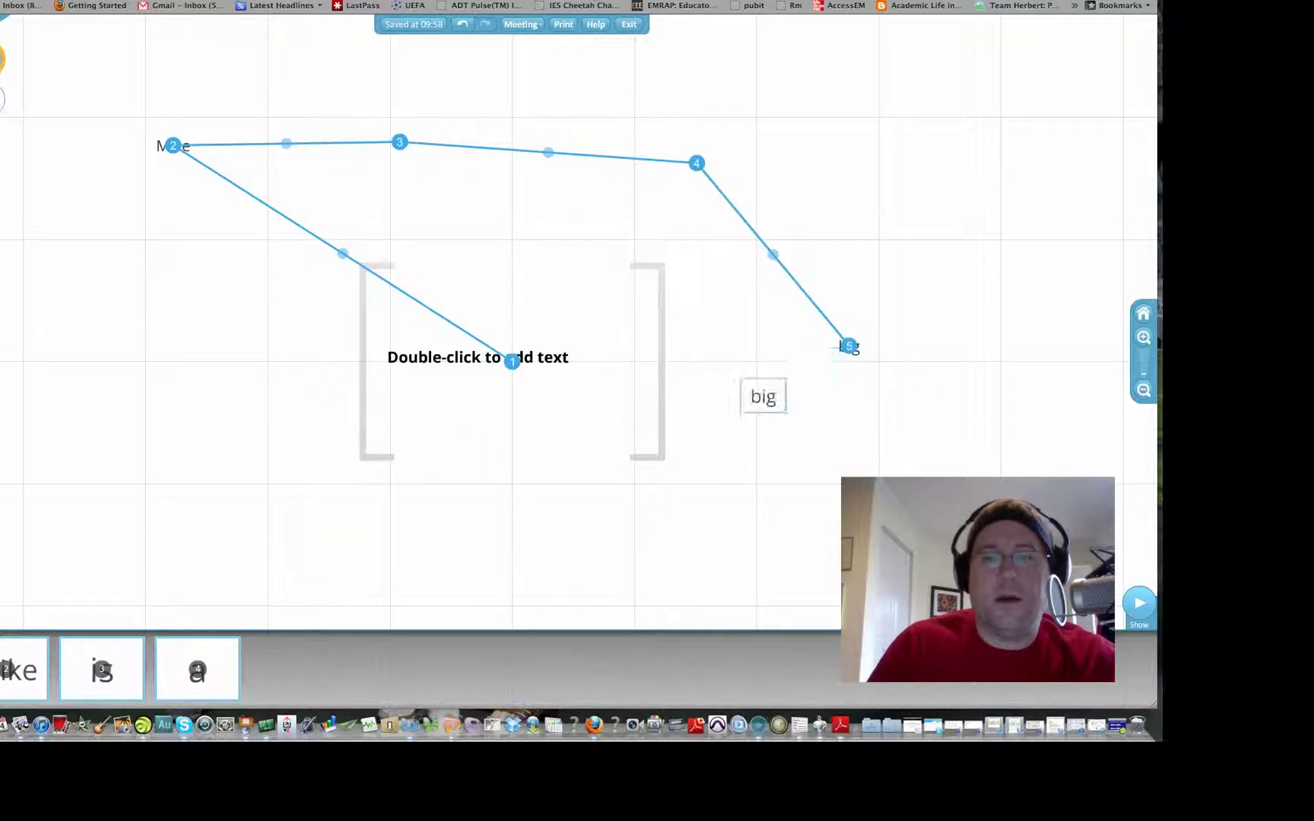
{"action": "left_click", "coordinate": [857, 528]}
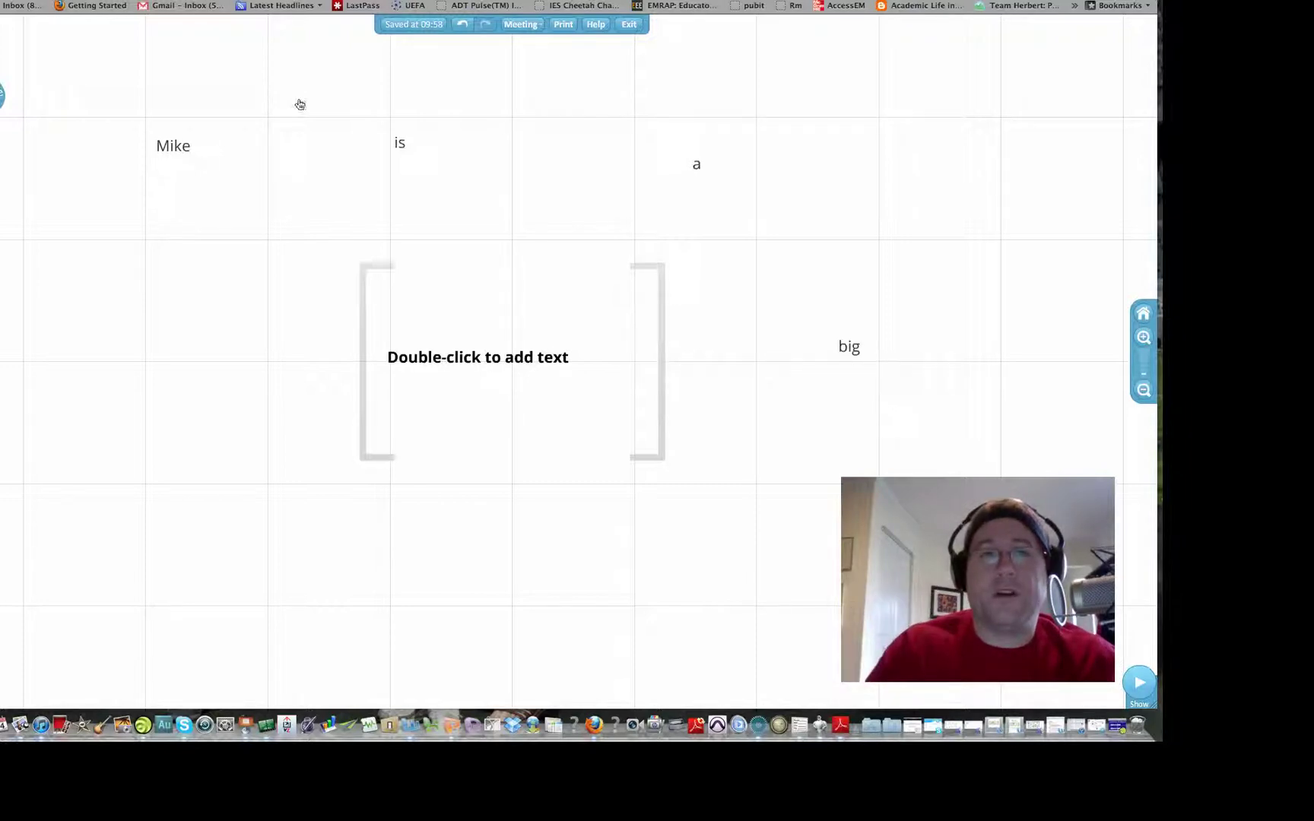
Present the prezi full screen and advance to the next word.
{"action": "left_click", "coordinate": [1142, 687]}
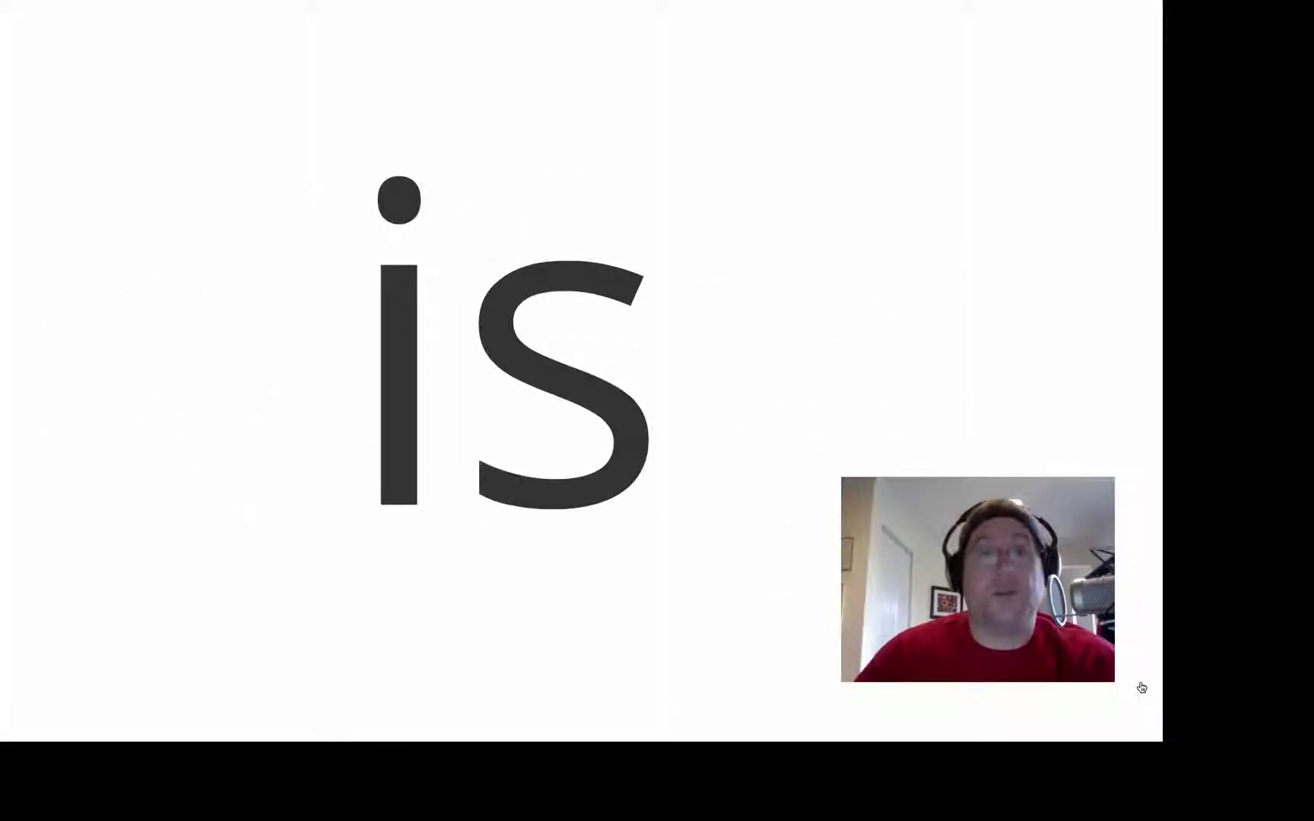
{"action": "key", "text": "Right"}
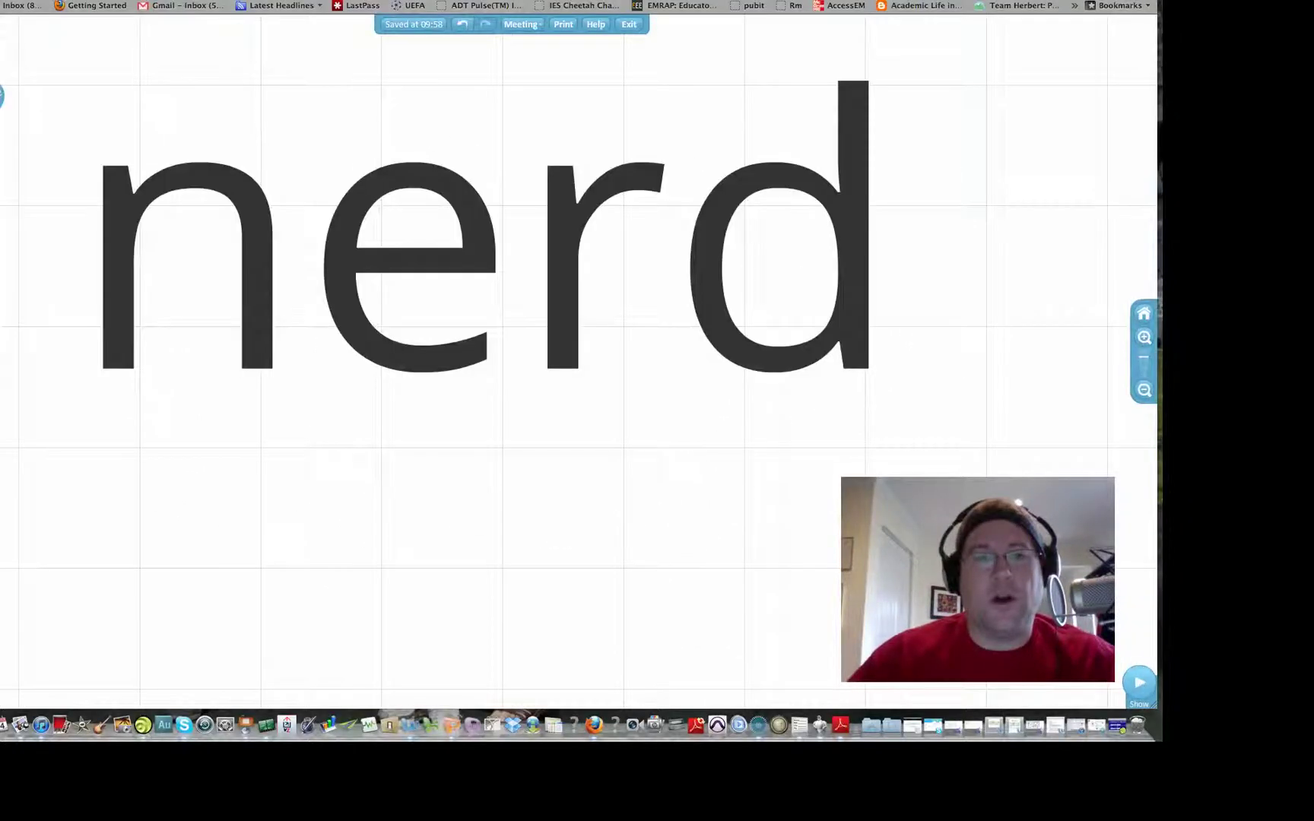
Draw a circle frame around the friend's name and nudge it into place.
{"action": "left_click", "coordinate": [1143, 390]}
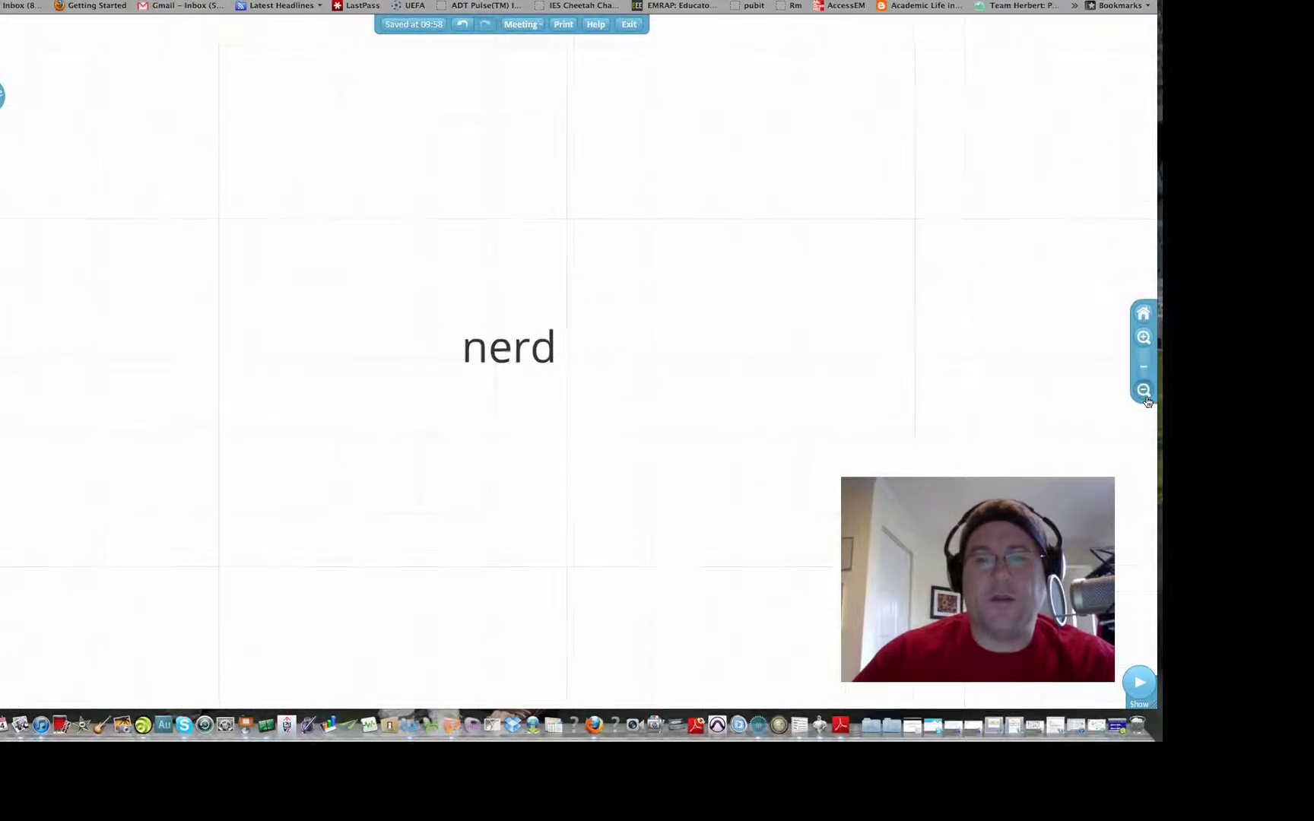
{"action": "left_click", "coordinate": [1145, 393]}
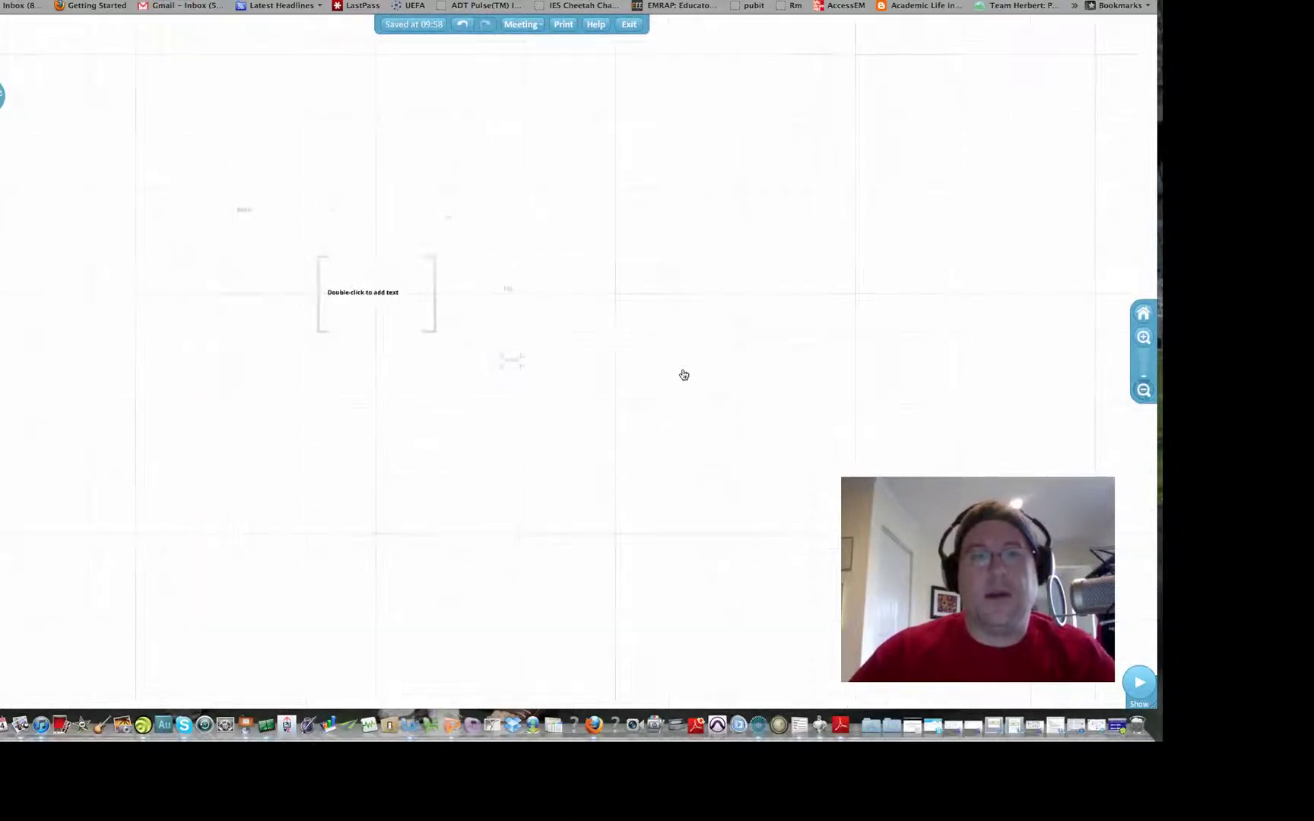
{"action": "left_click", "coordinate": [1143, 337]}
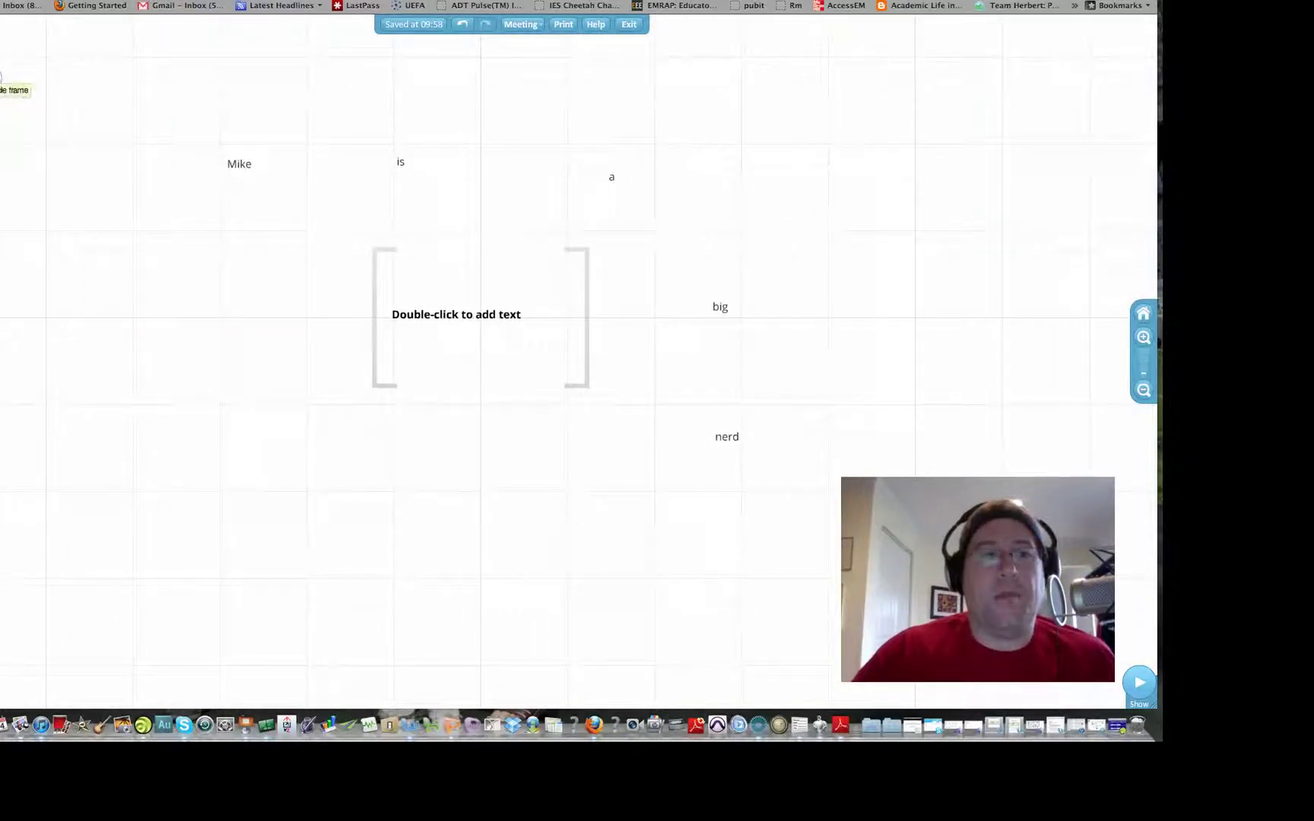
{"action": "left_click_drag", "start_coordinate": [156, 123], "coordinate": [297, 225]}
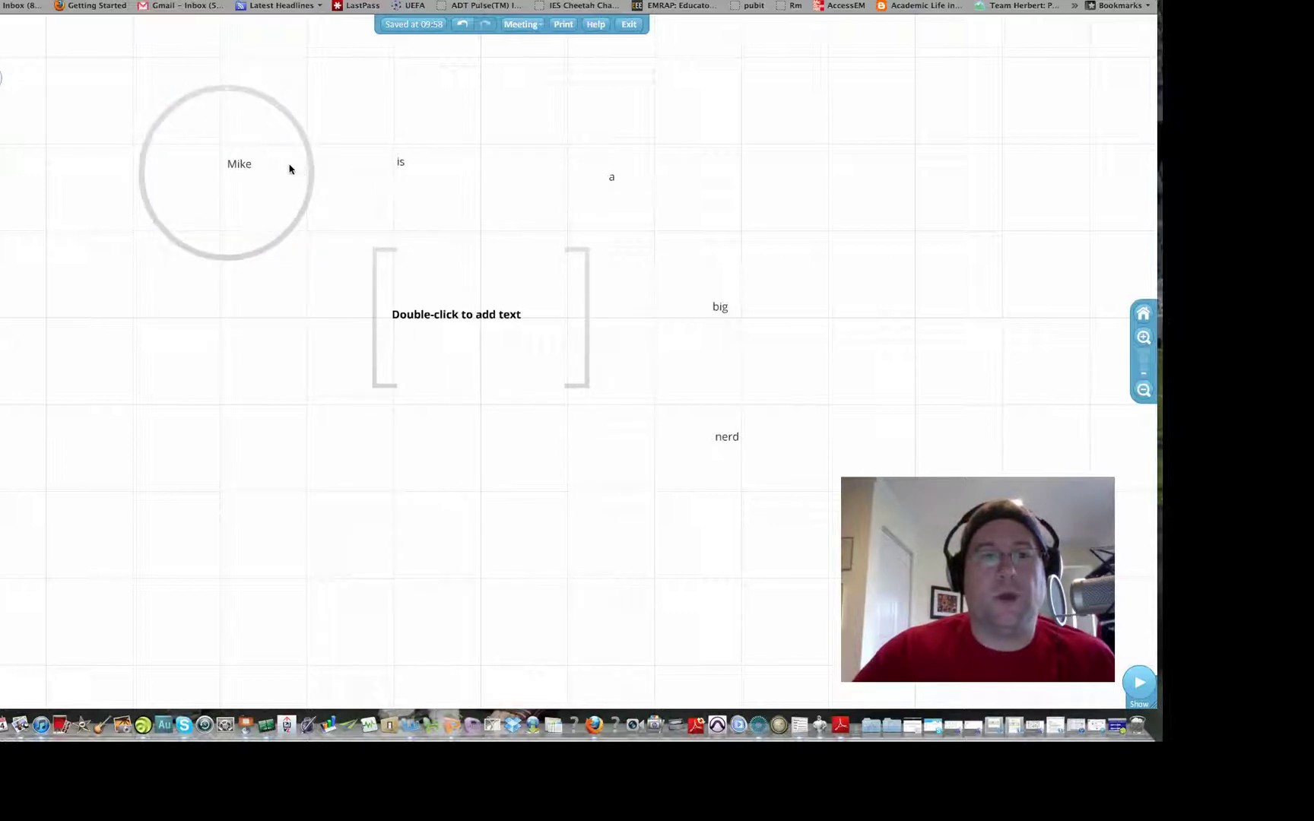
{"action": "left_click_drag", "start_coordinate": [311, 161], "coordinate": [243, 169]}
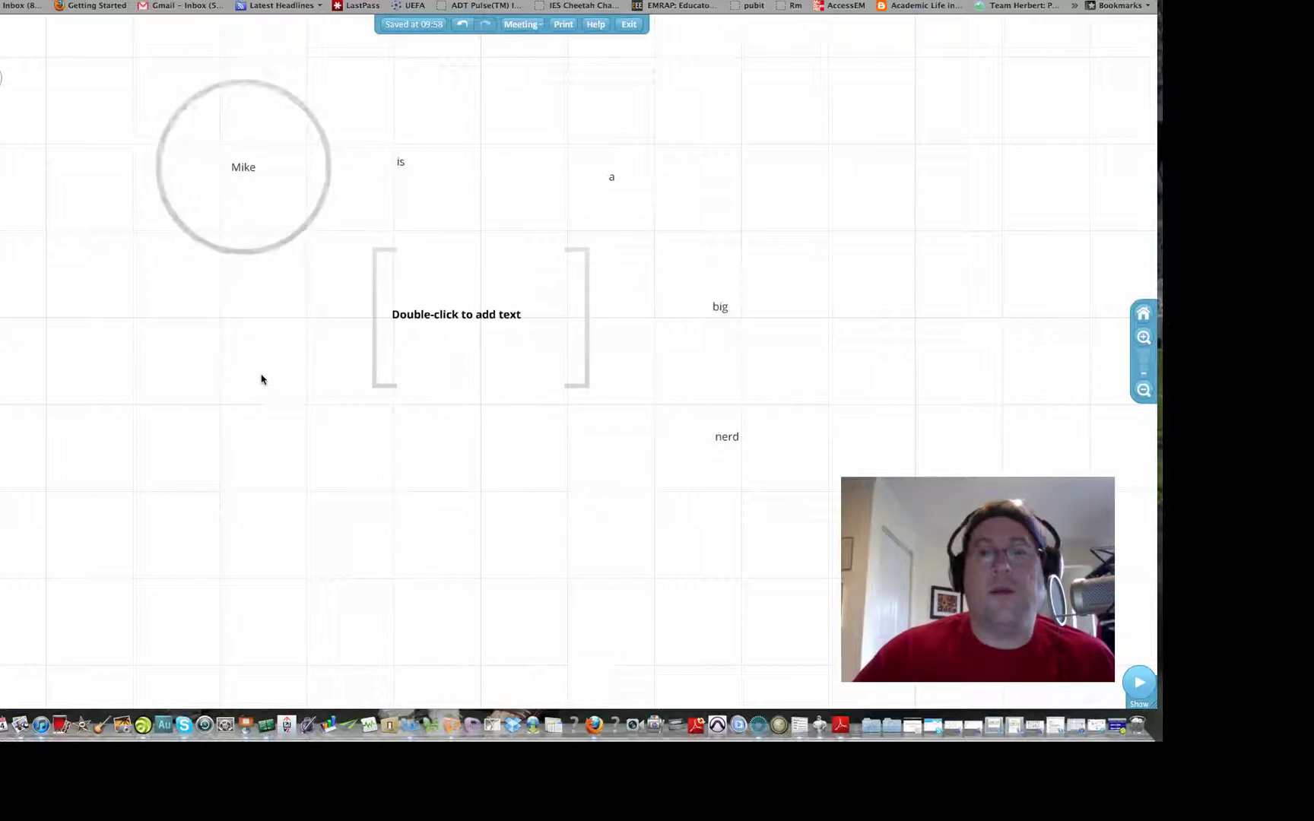
Resize the name text inside the circle and finish editing the label.
{"action": "left_click", "coordinate": [247, 169]}
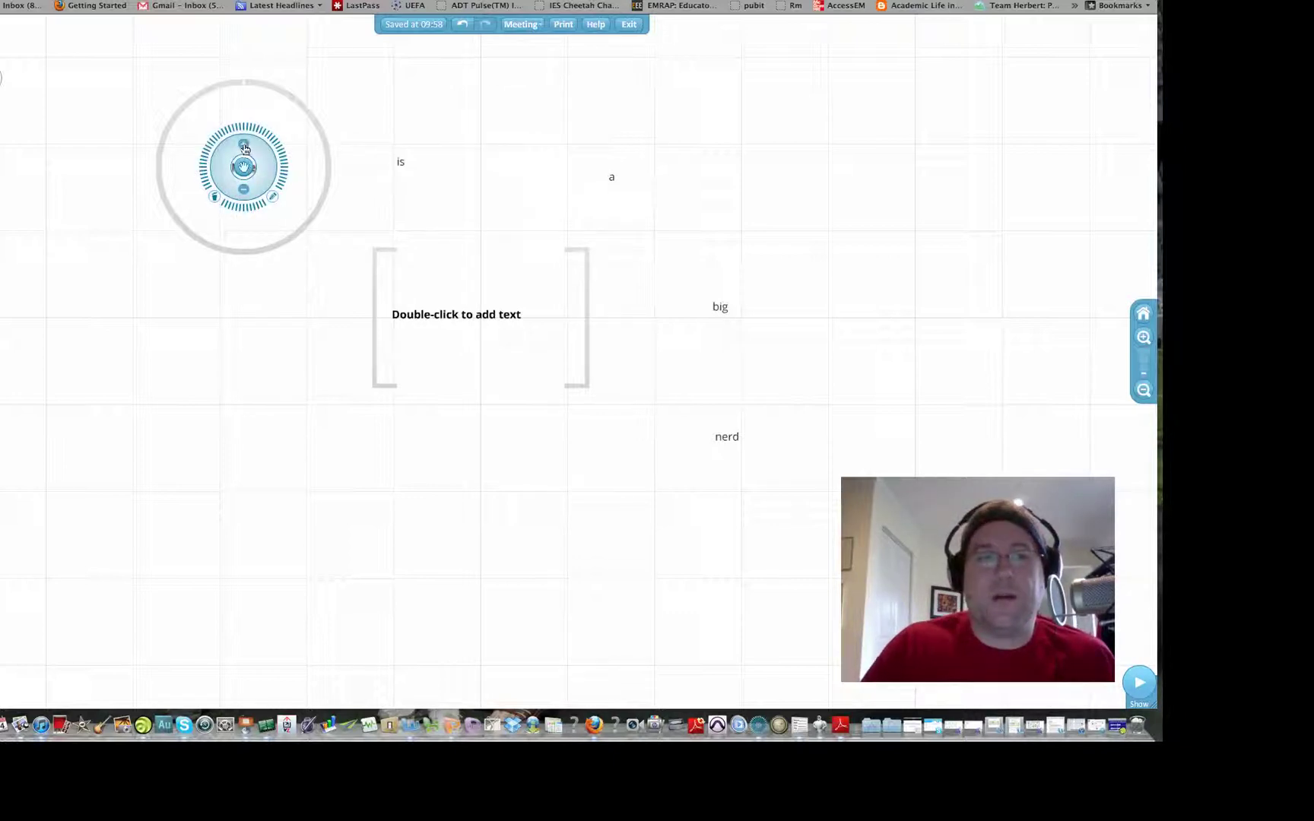
{"action": "left_click", "coordinate": [244, 148]}
{"action": "left_click", "coordinate": [244, 148]}
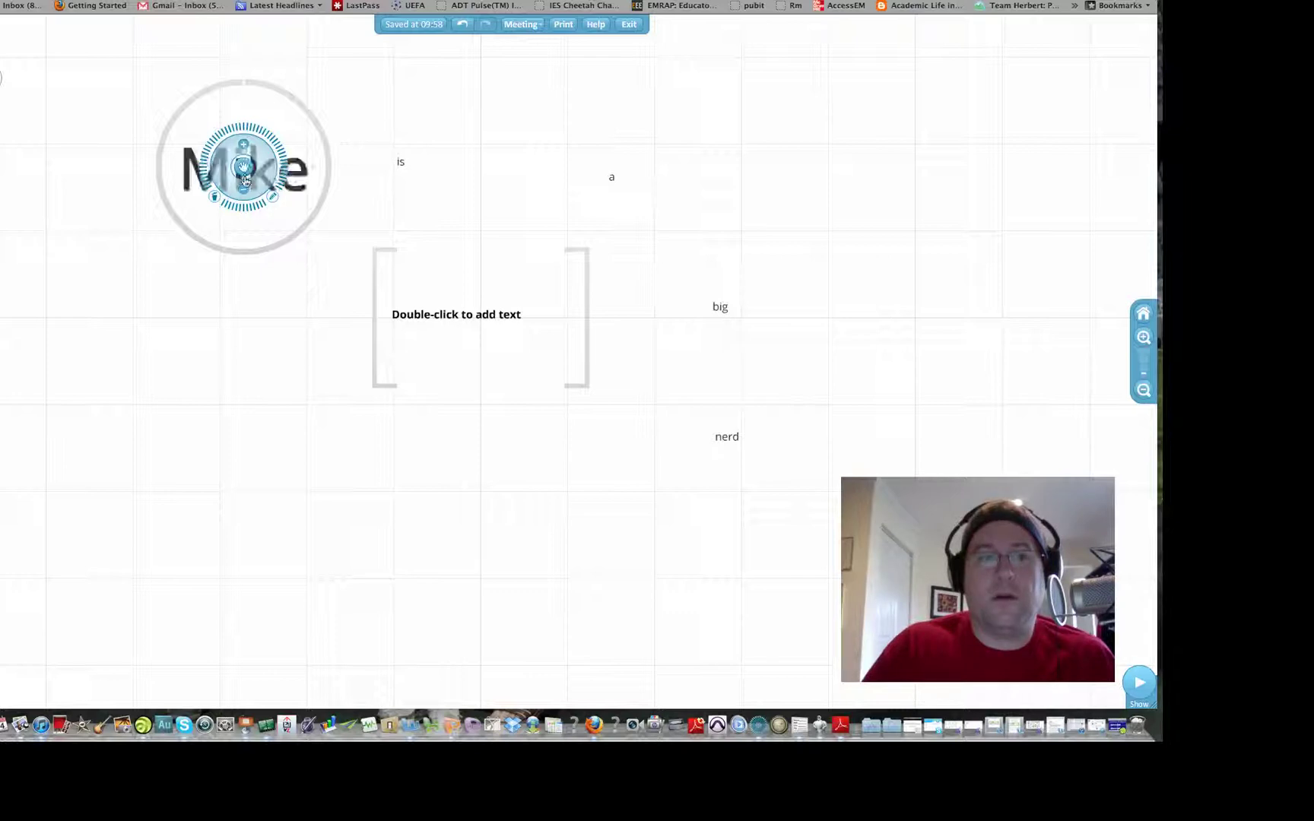
{"action": "left_click", "coordinate": [245, 192]}
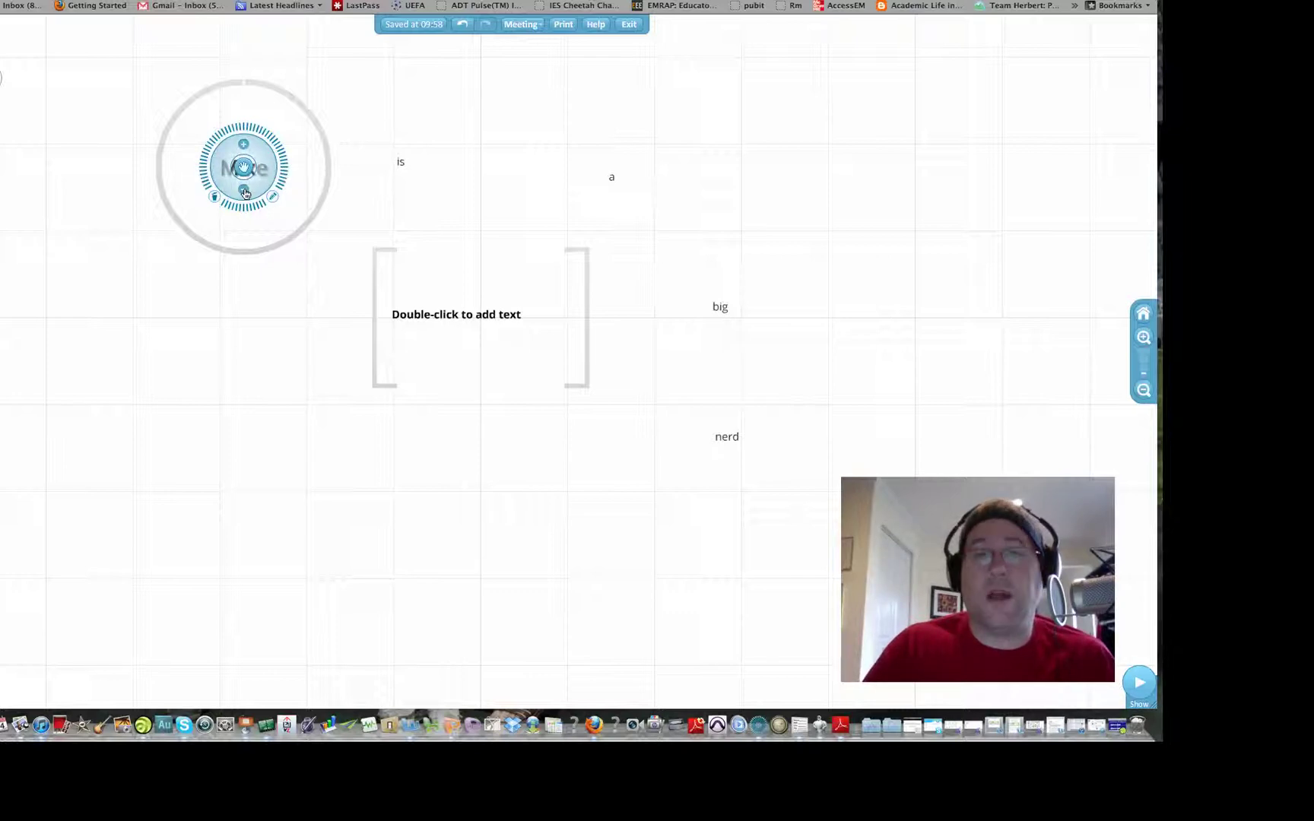
{"action": "left_click", "coordinate": [273, 197]}
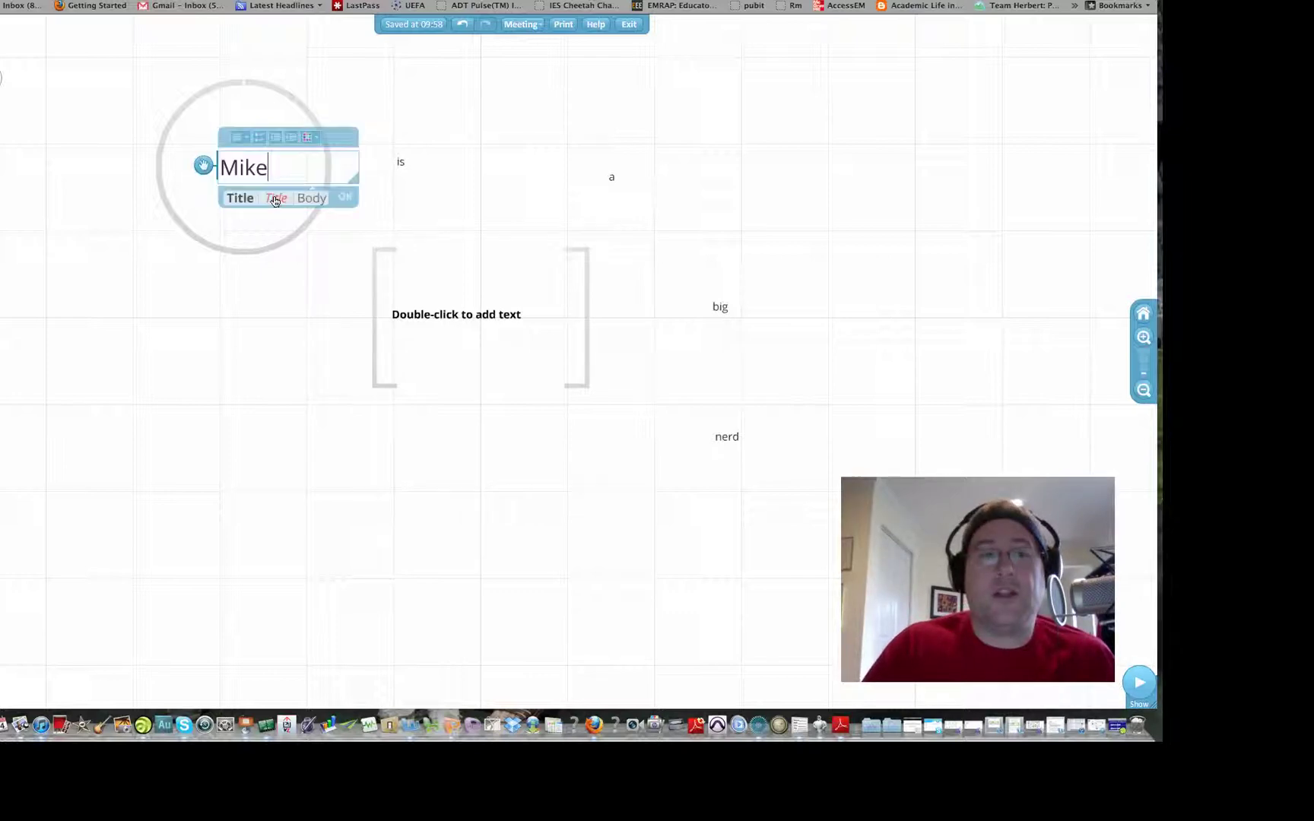
{"action": "left_click", "coordinate": [307, 139]}
{"action": "left_click", "coordinate": [318, 124]}
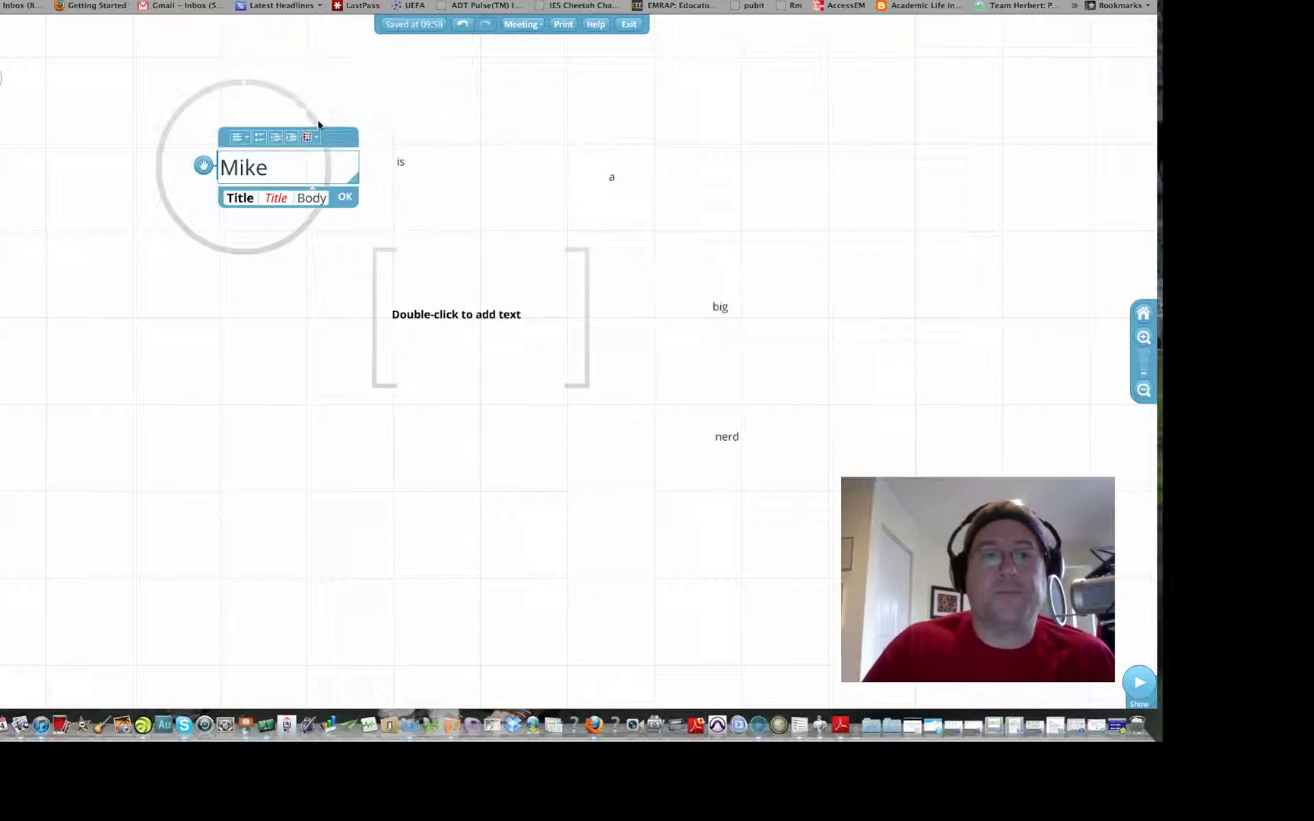
{"action": "left_click", "coordinate": [344, 197]}
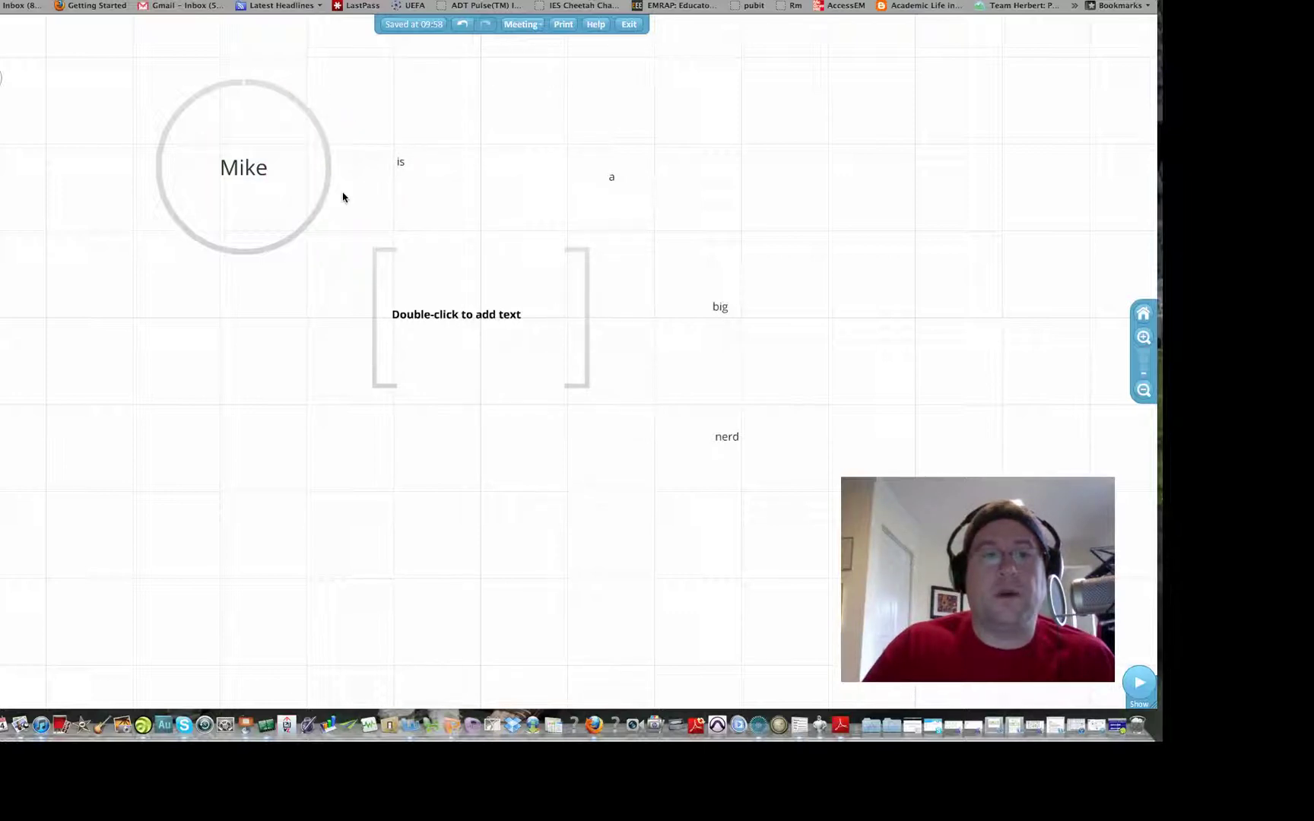
Draw a bracket frame around the word 'is'.
{"action": "left_click", "coordinate": [398, 163]}
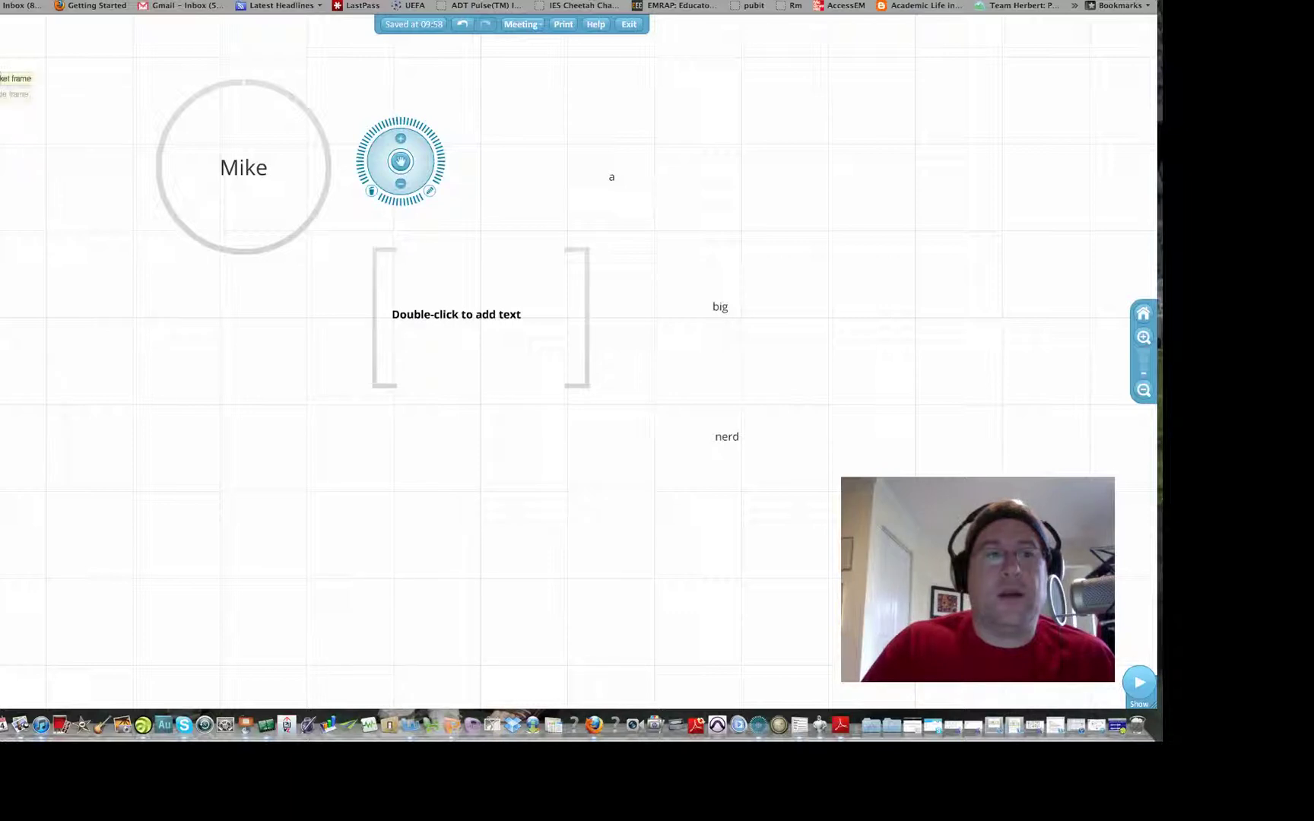
{"action": "left_click", "coordinate": [349, 102]}
{"action": "left_click_drag", "start_coordinate": [366, 143], "coordinate": [444, 187]}
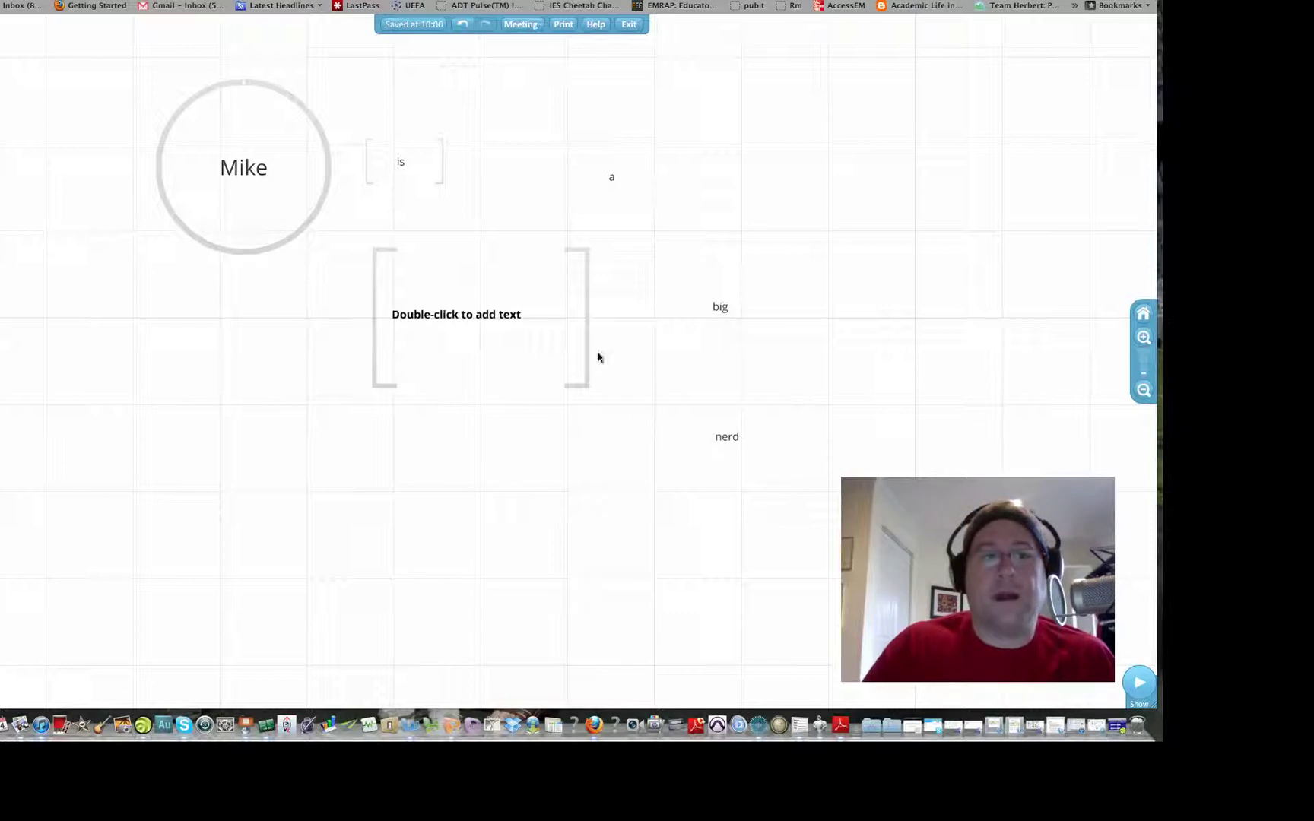
Present full screen from 'is' on to 'a', then return to the editor.
{"action": "left_click", "coordinate": [1133, 682]}
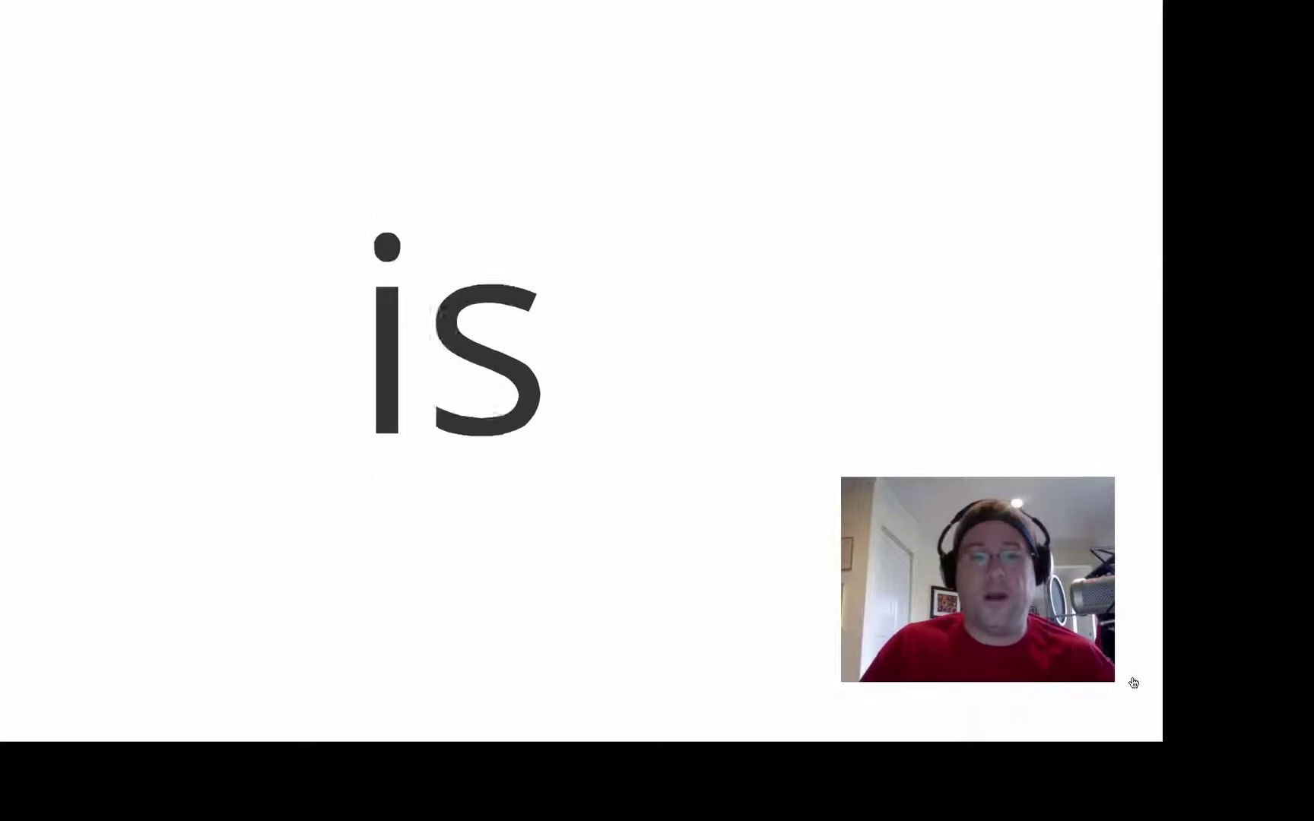
{"action": "key", "text": "Escape"}
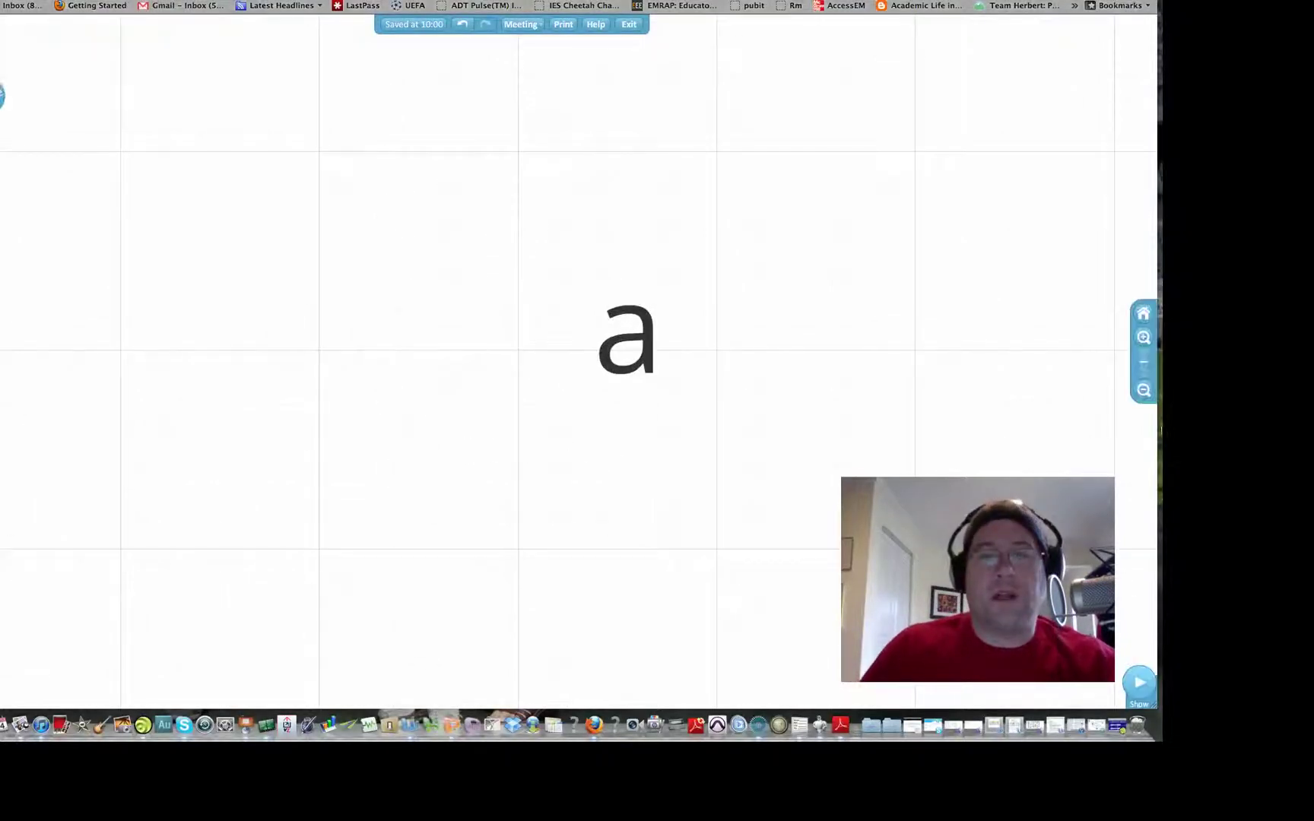
Append the circle containing the name as the path's seventh stop.
{"action": "left_click", "coordinate": [1143, 390]}
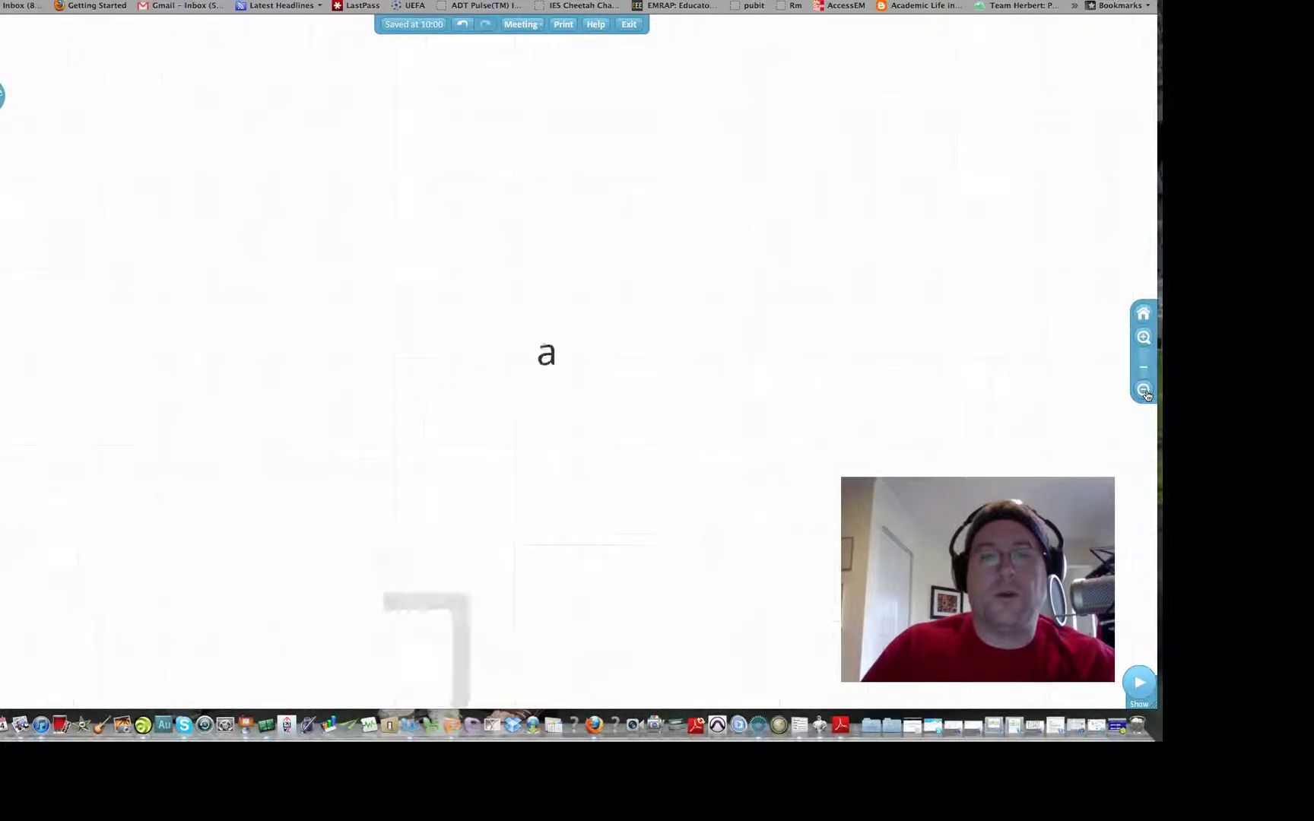
{"action": "left_click", "coordinate": [1144, 391]}
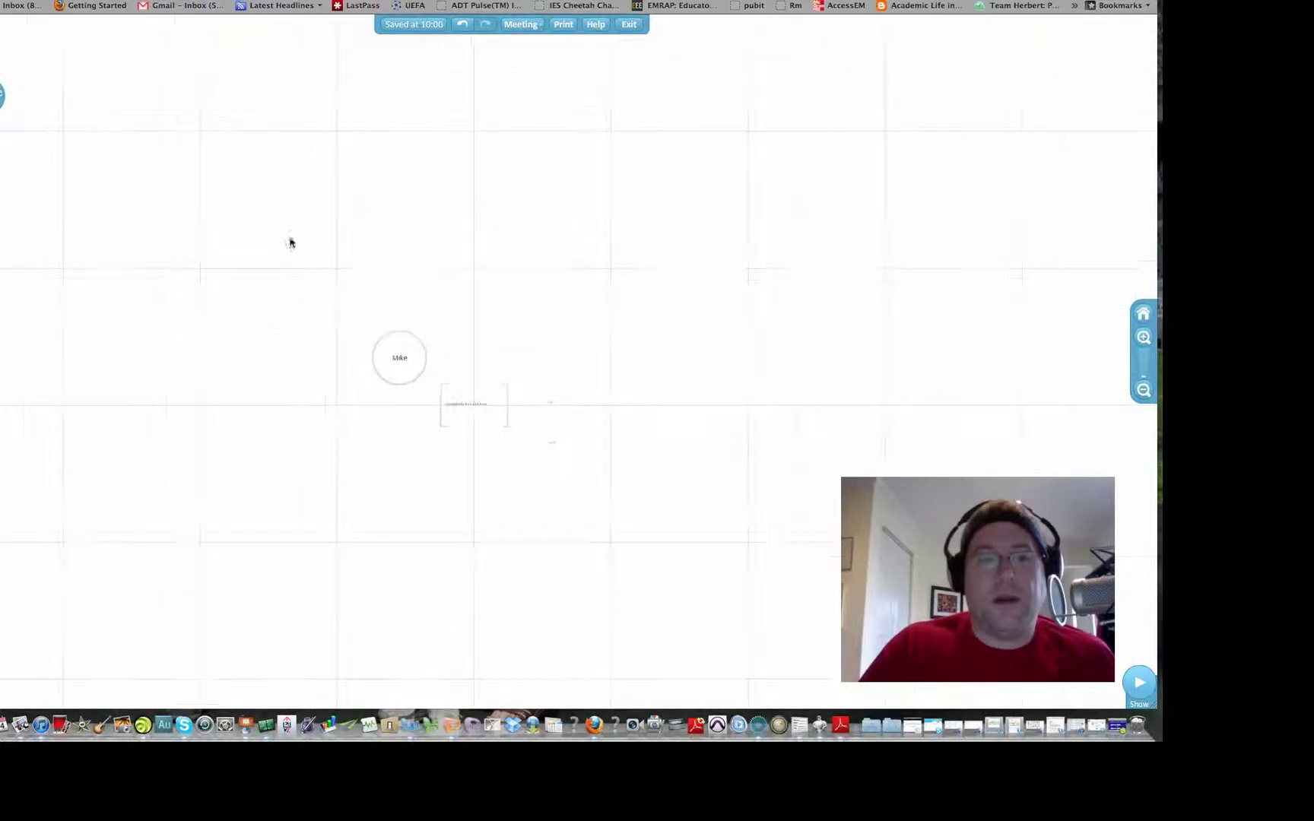
{"action": "left_click", "coordinate": [1144, 337]}
{"action": "left_click", "coordinate": [2, 95]}
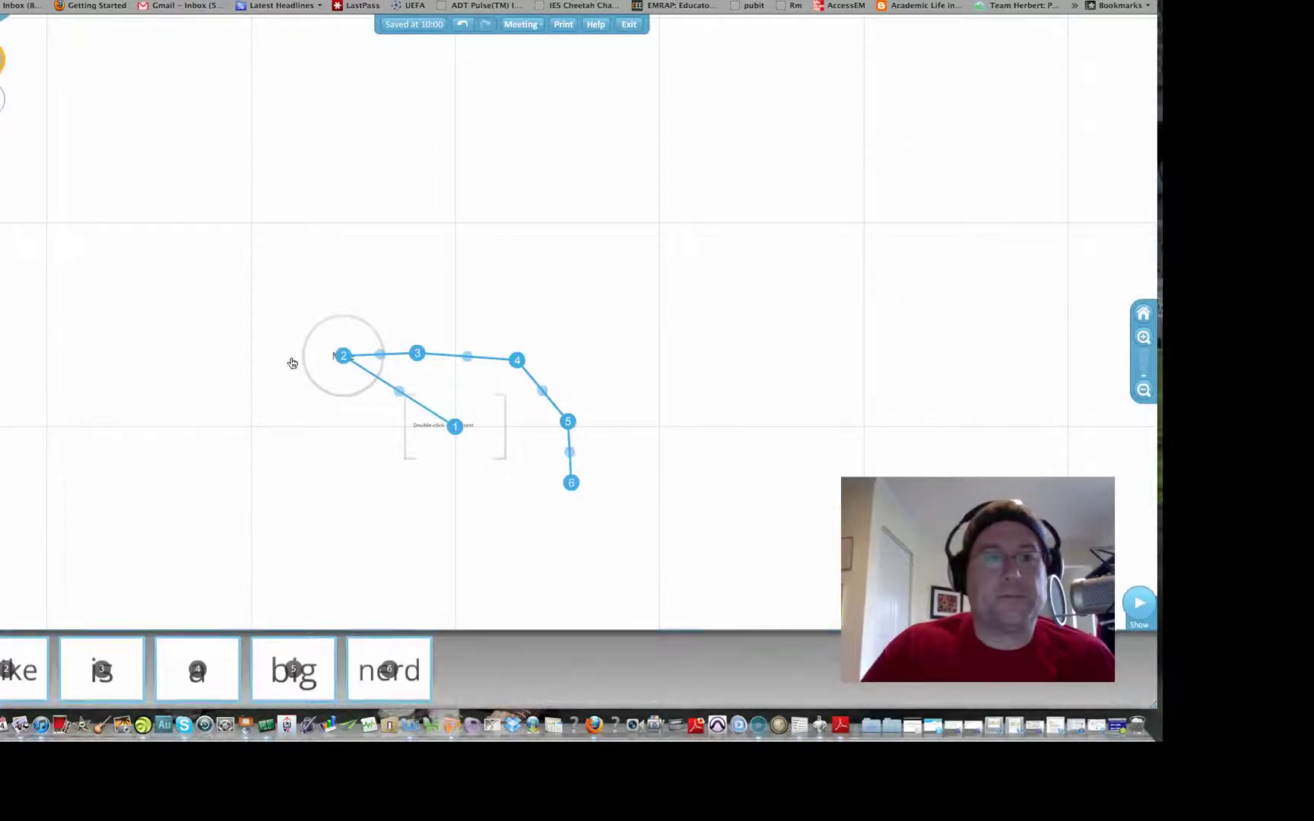
{"action": "left_click", "coordinate": [338, 322]}
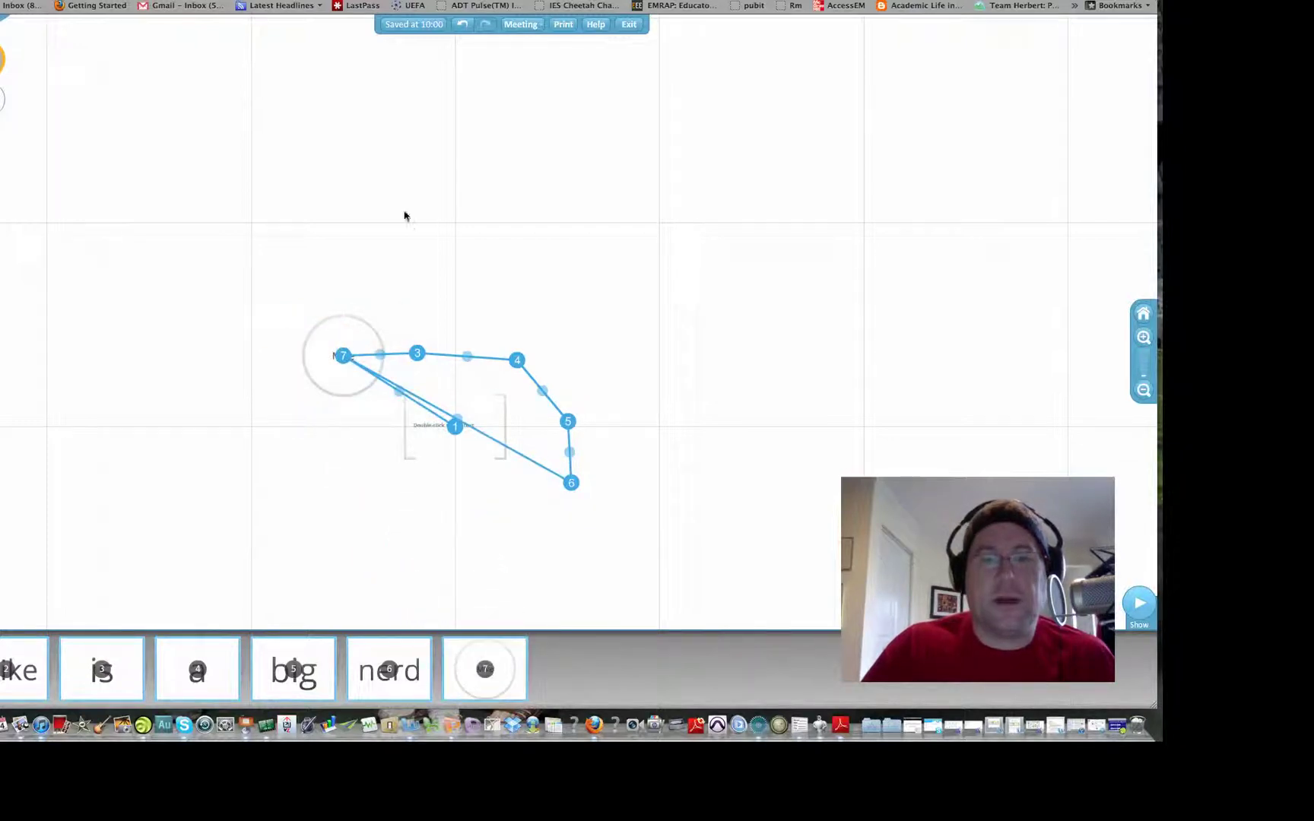
Close path mode and present full screen through 'a', 'big' and 'nerd', then exit.
{"action": "key", "text": "Escape"}
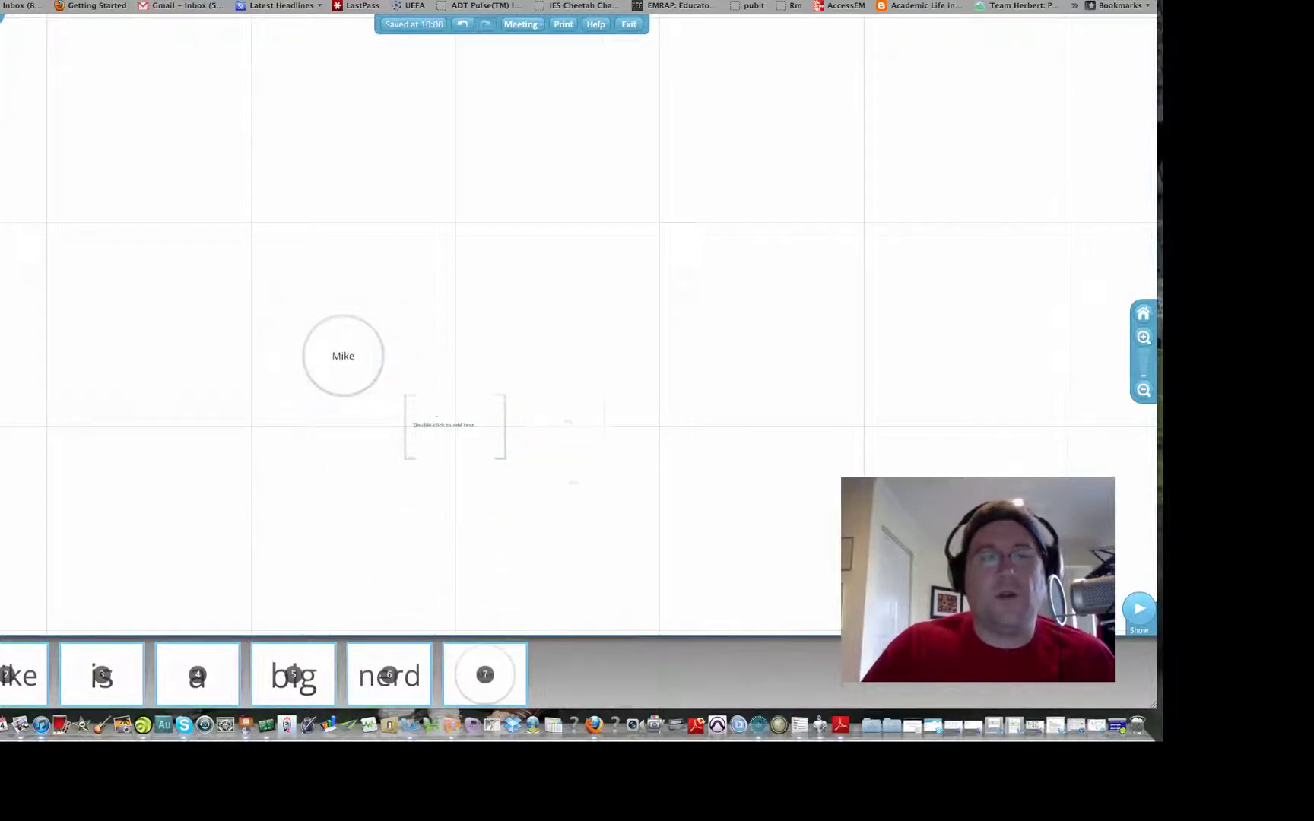
{"action": "left_click", "coordinate": [1139, 686]}
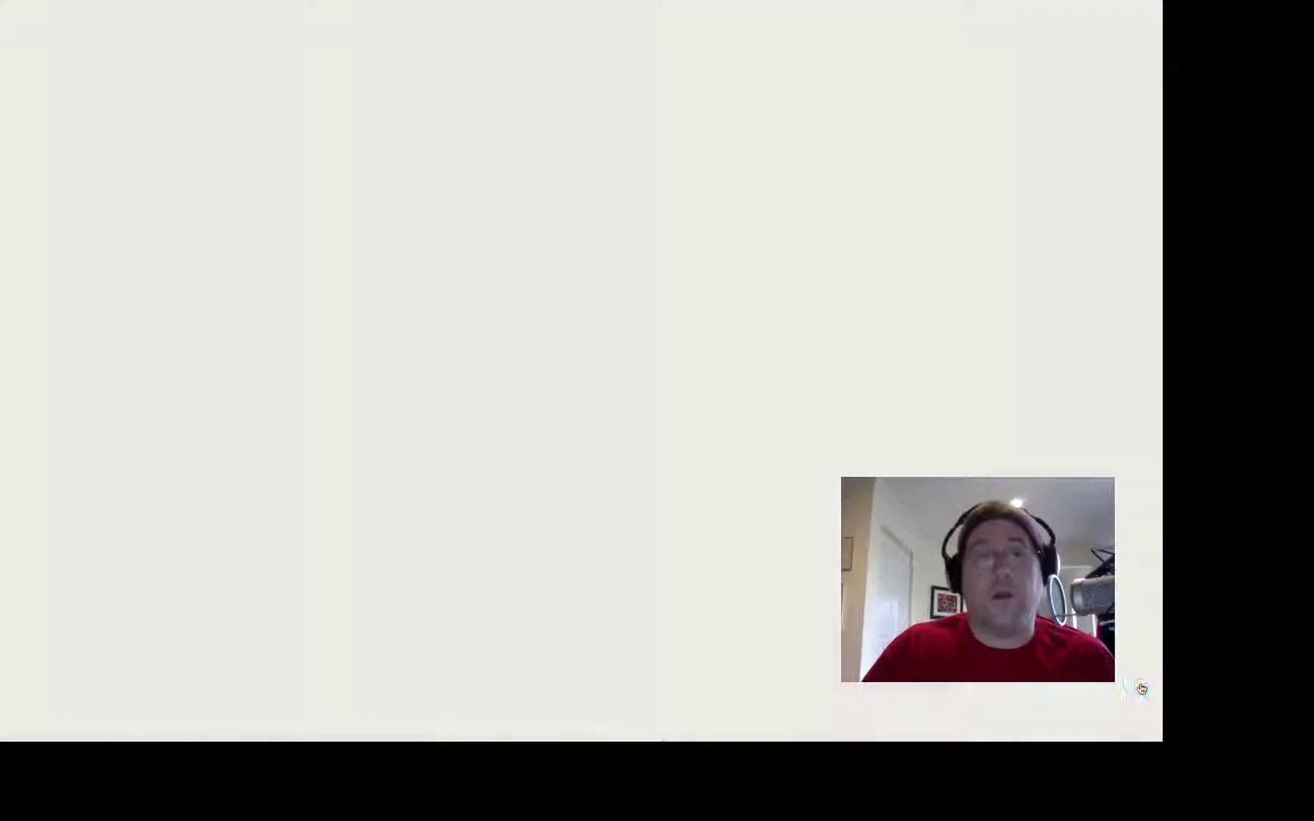
{"action": "left_click", "coordinate": [1152, 731]}
{"action": "left_click", "coordinate": [1145, 726]}
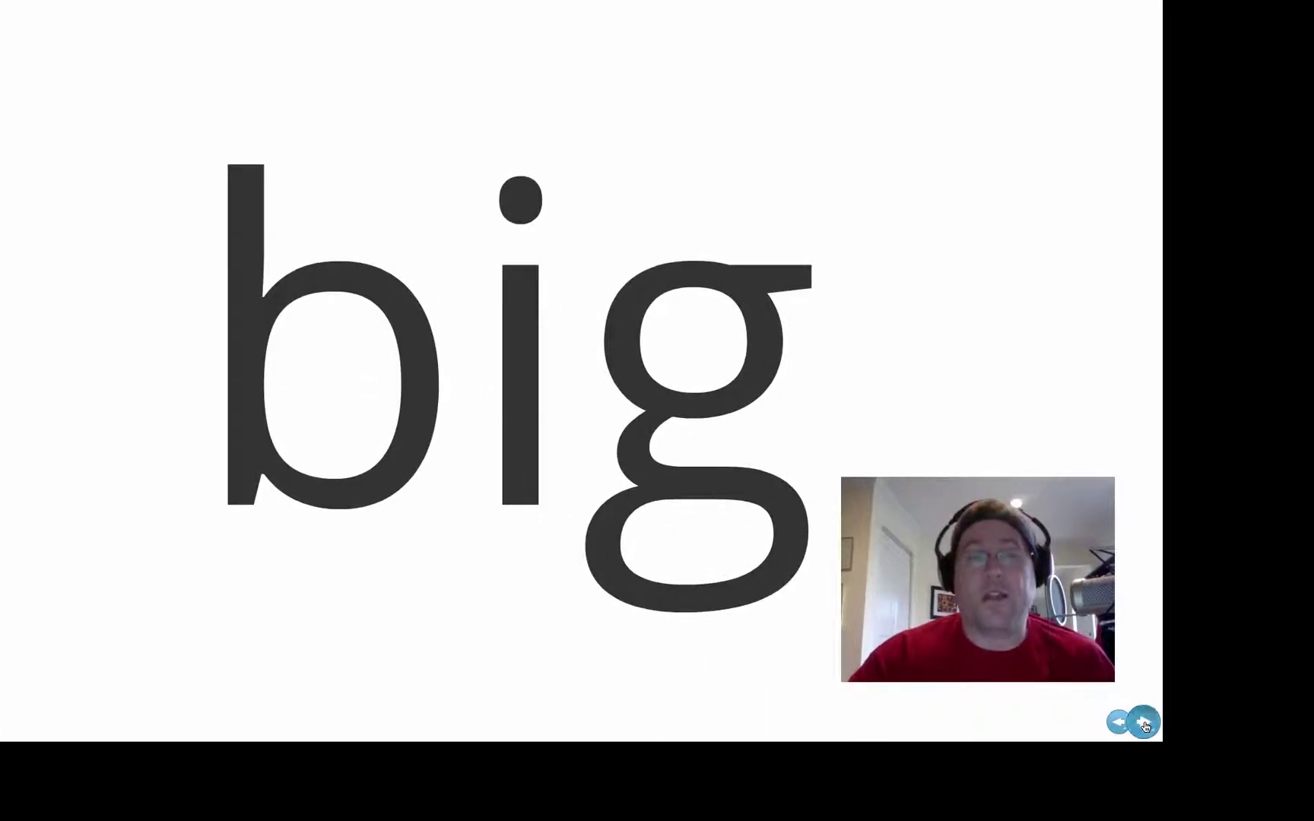
{"action": "left_click", "coordinate": [1145, 726]}
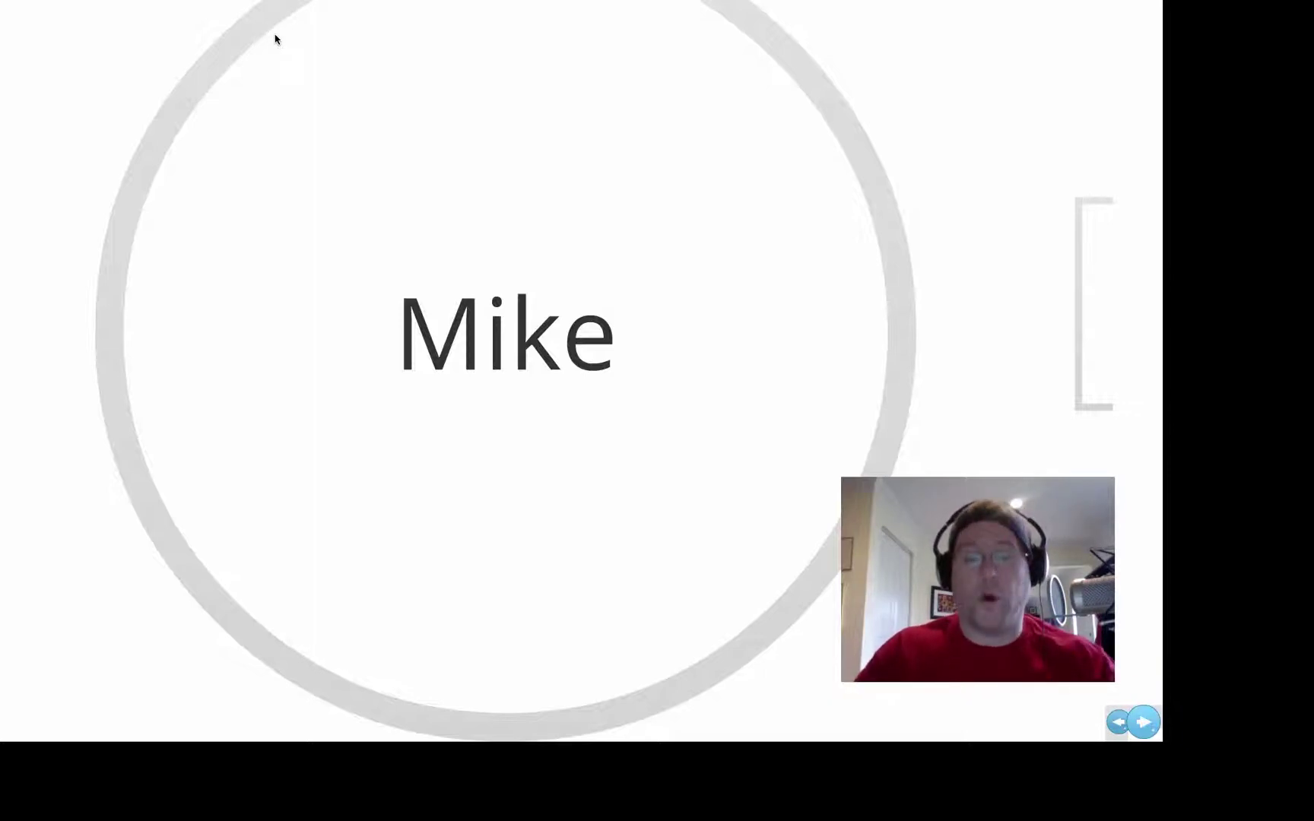
{"action": "key", "text": "Escape"}
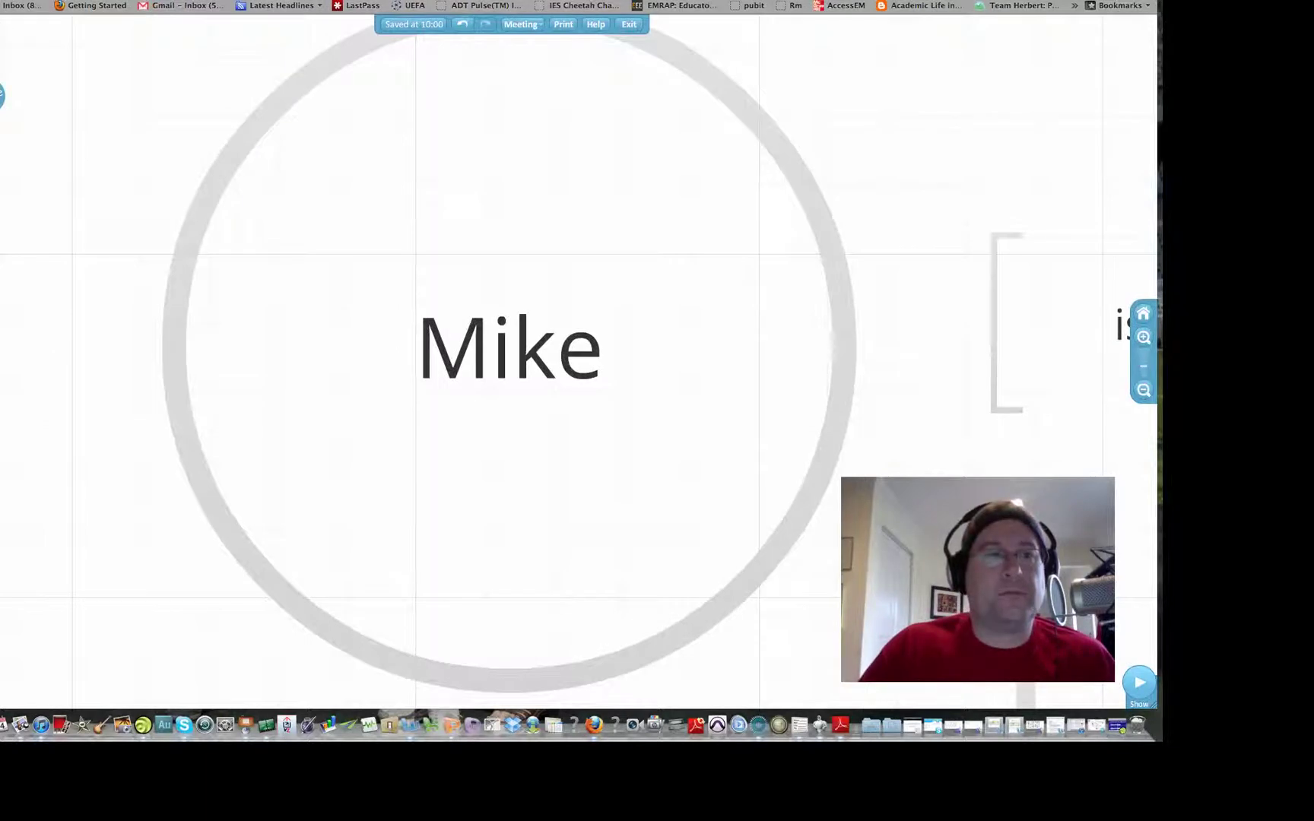
Leave the editor, confirm leaving the page, and open the Final Student Talk prezi.
{"action": "left_click", "coordinate": [629, 23]}
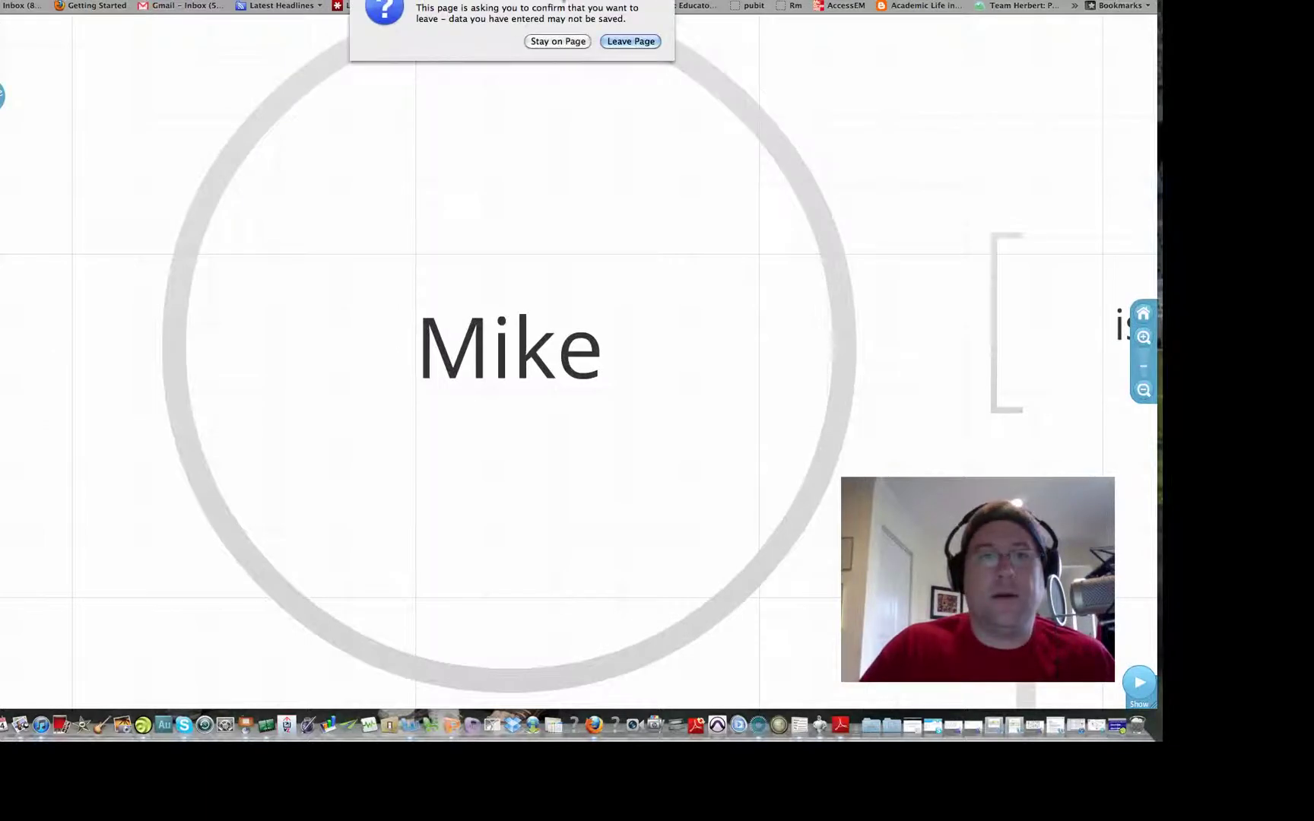
{"action": "left_click", "coordinate": [612, 42]}
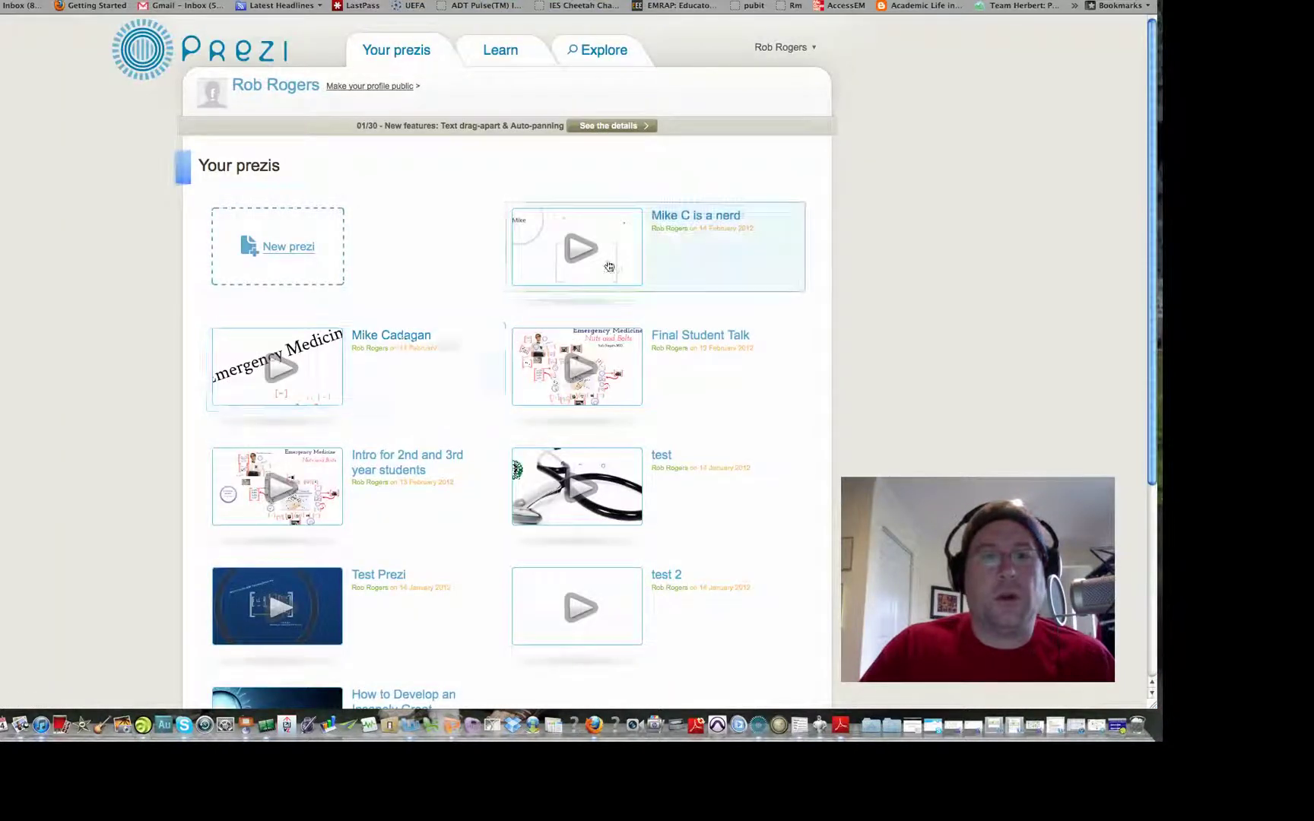
{"action": "left_click", "coordinate": [624, 359]}
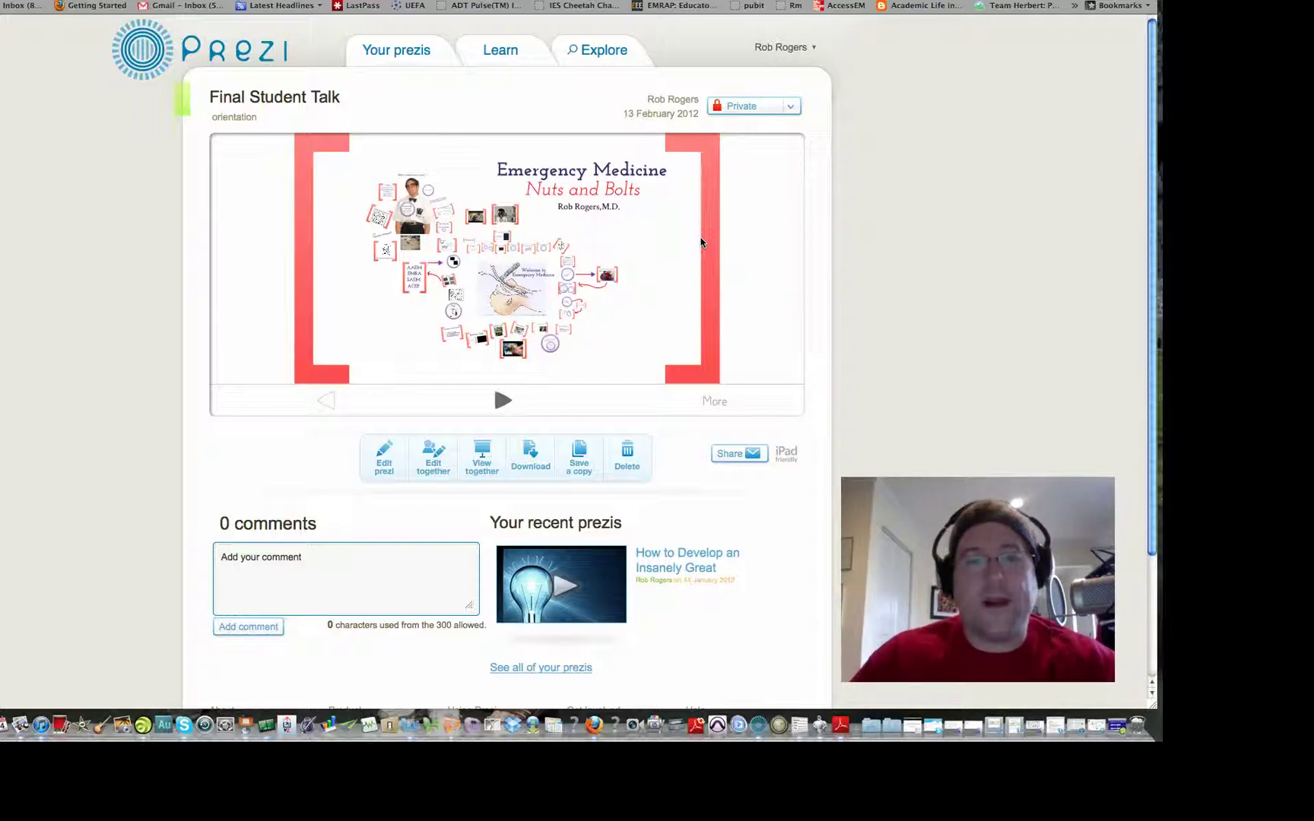
Play the Final Student Talk preview through WELCOME to the Top 10 Reasons for an ED Visit frame.
{"action": "left_click", "coordinate": [503, 402]}
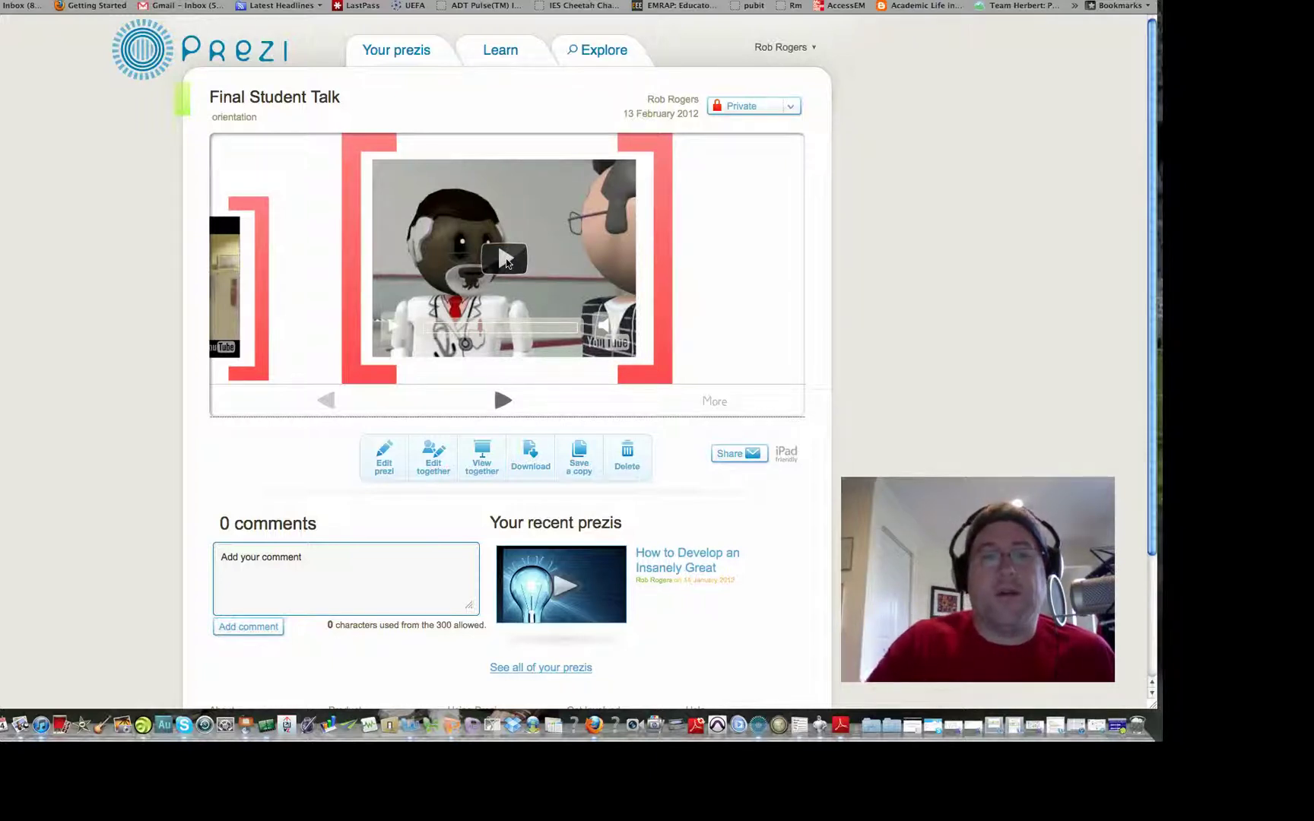
{"action": "left_click", "coordinate": [504, 401]}
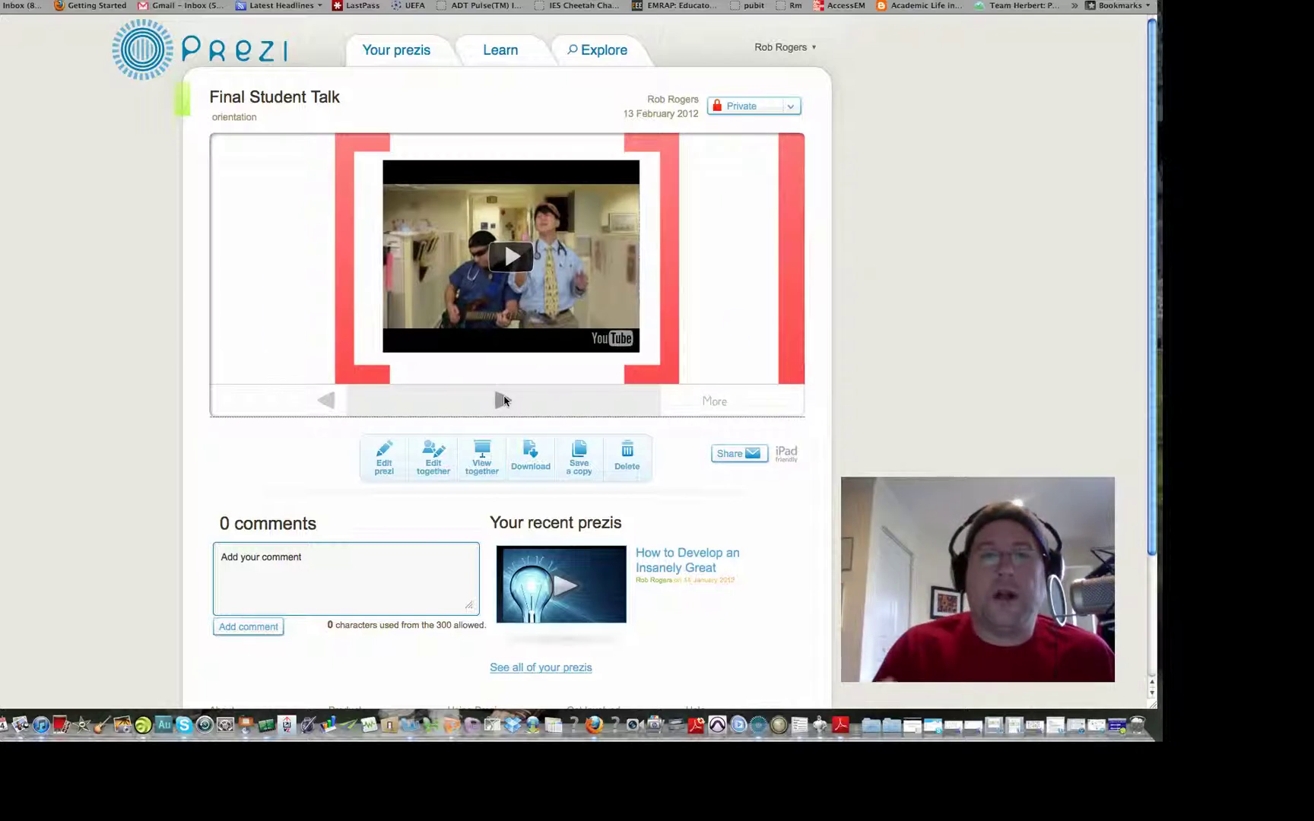
{"action": "left_click", "coordinate": [503, 400]}
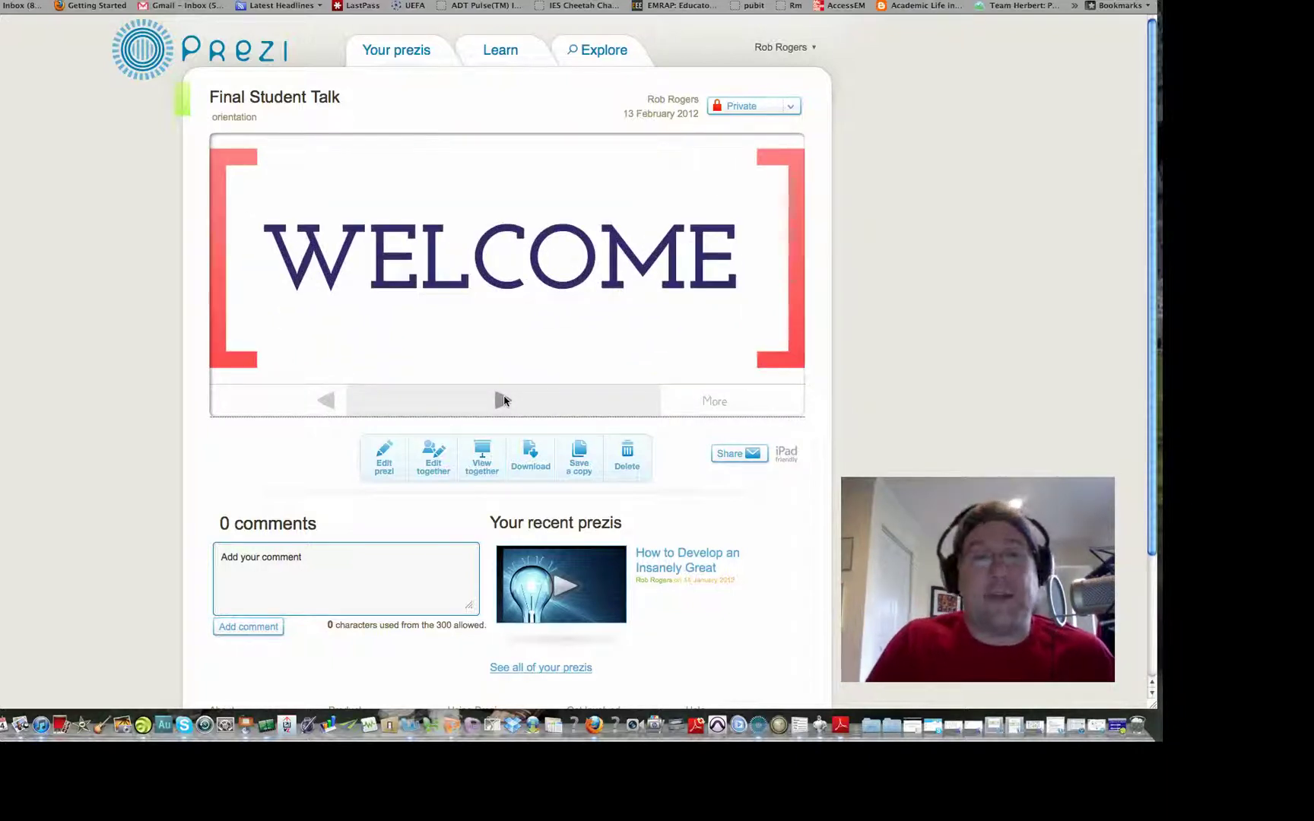
{"action": "left_click", "coordinate": [503, 400]}
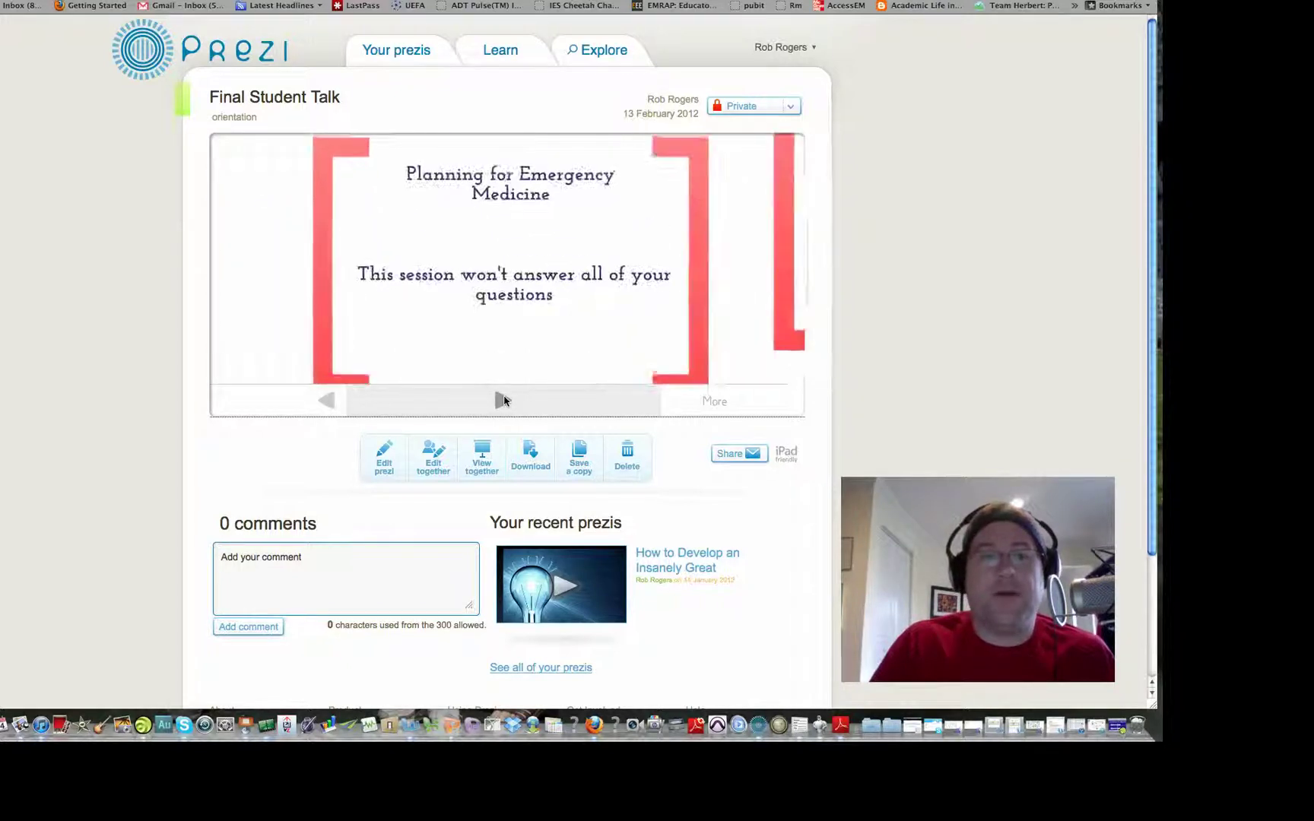
{"action": "left_click", "coordinate": [503, 401]}
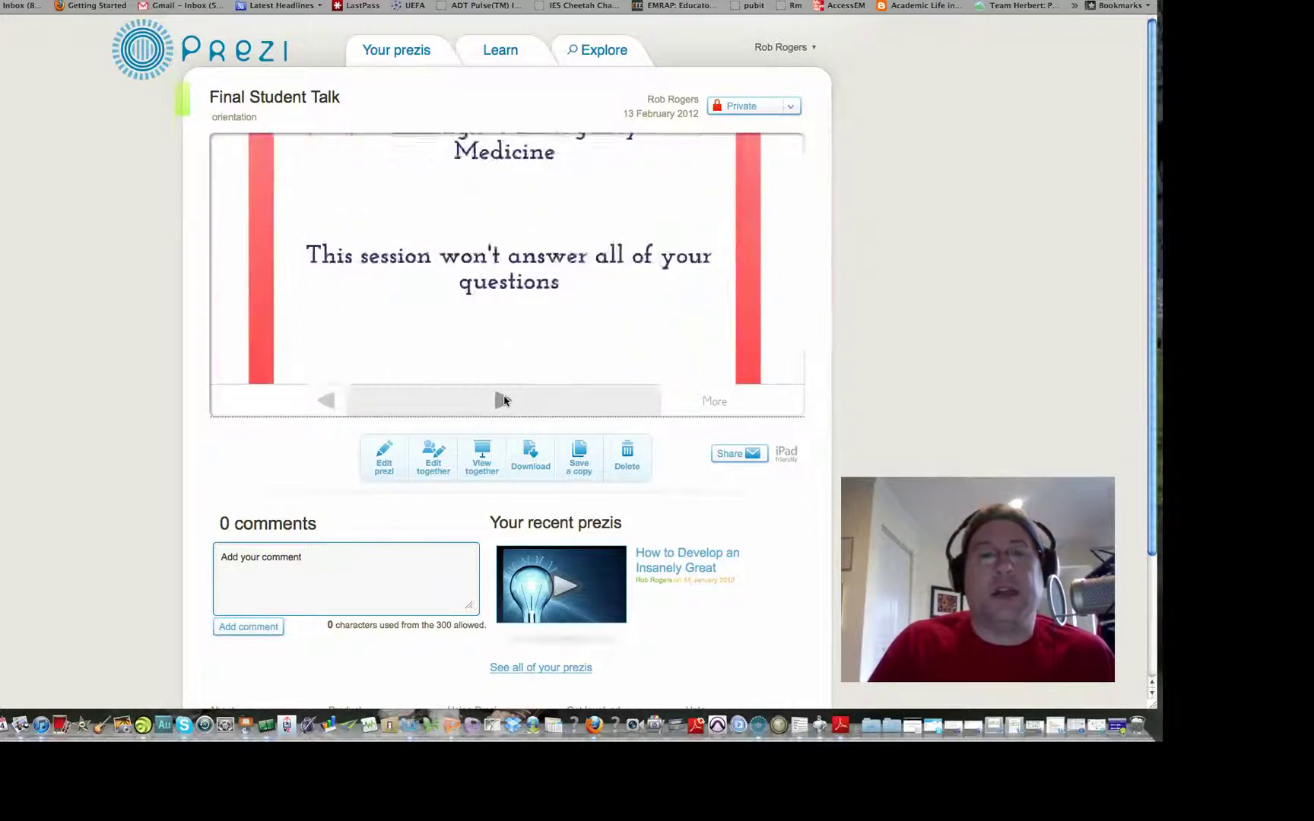
{"action": "left_click", "coordinate": [503, 400]}
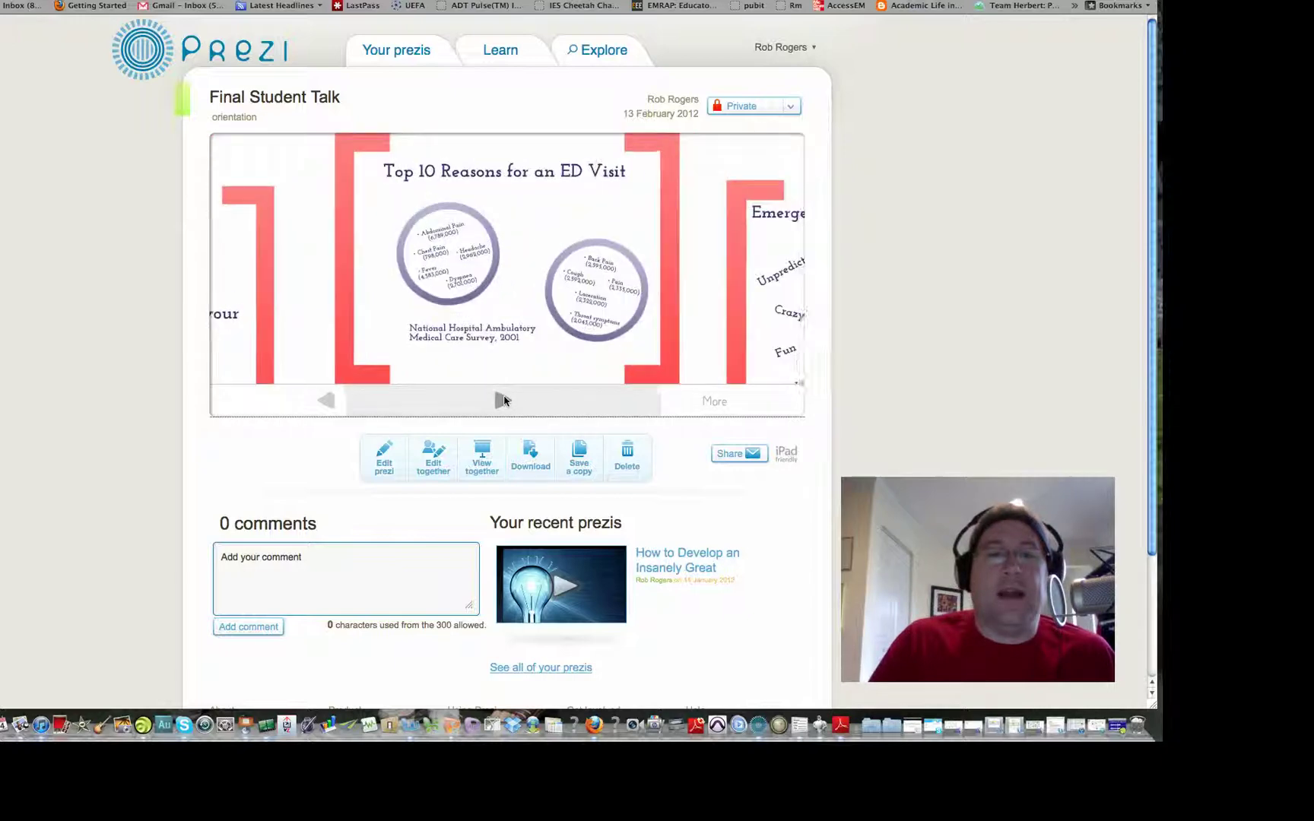
Advance from the Abdominal Pain circle to 'What is this meeting all about?'.
{"action": "left_click", "coordinate": [503, 401]}
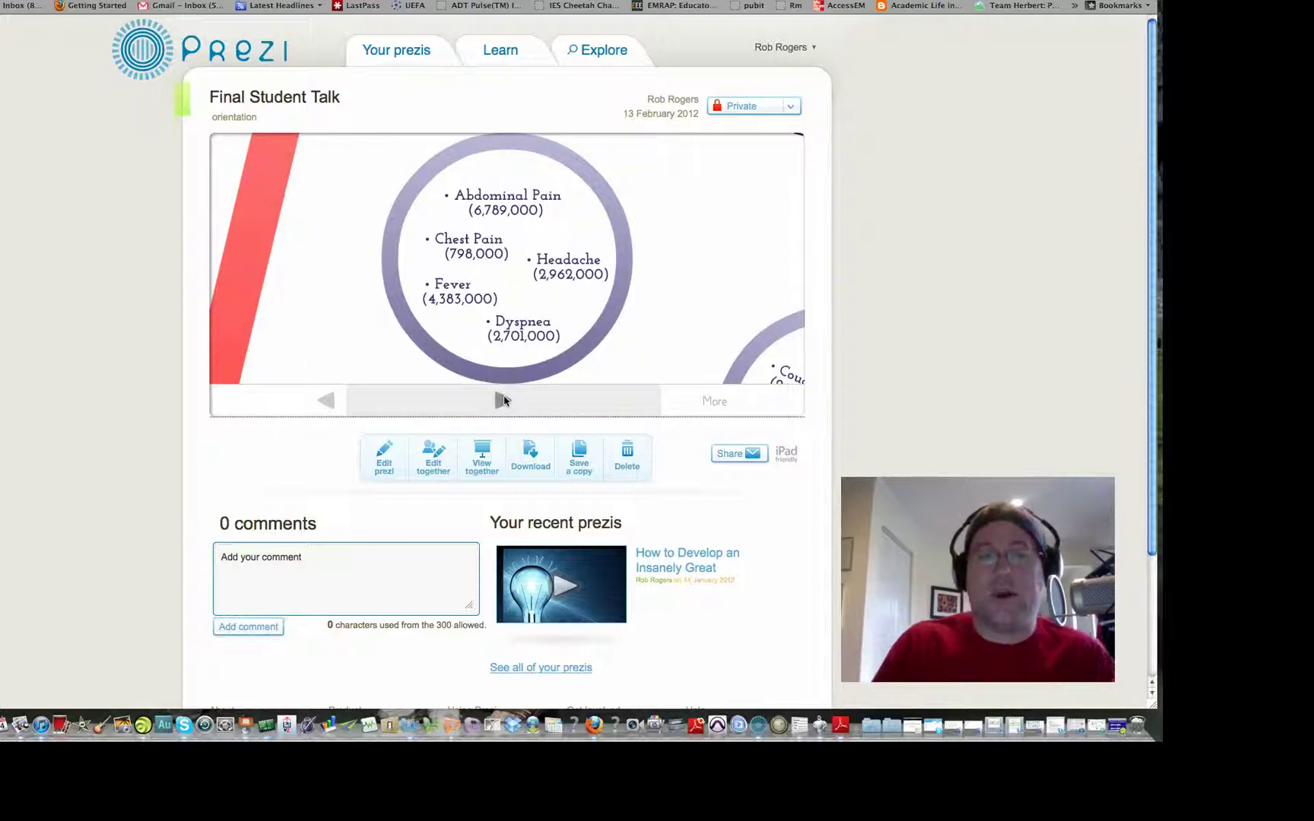
{"action": "left_click", "coordinate": [502, 400]}
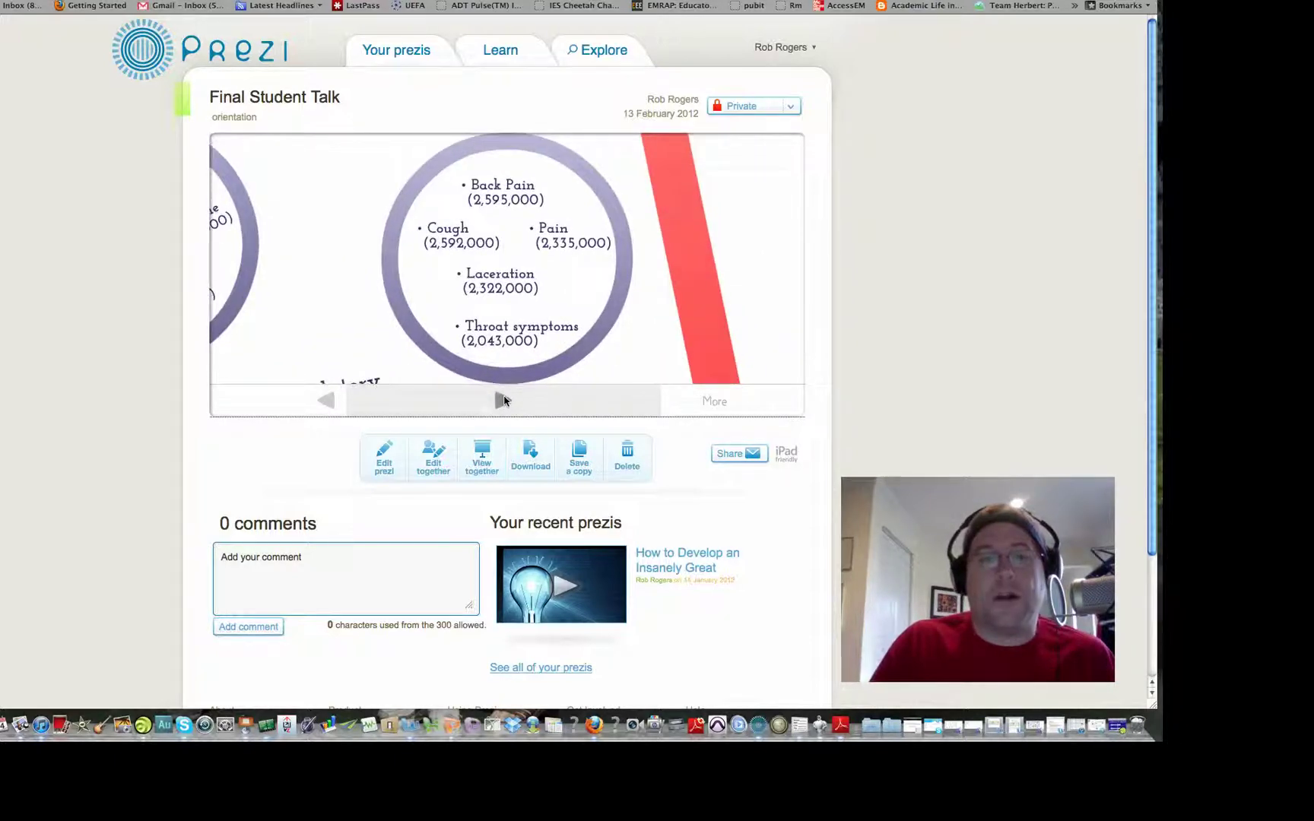
{"action": "left_click", "coordinate": [503, 400]}
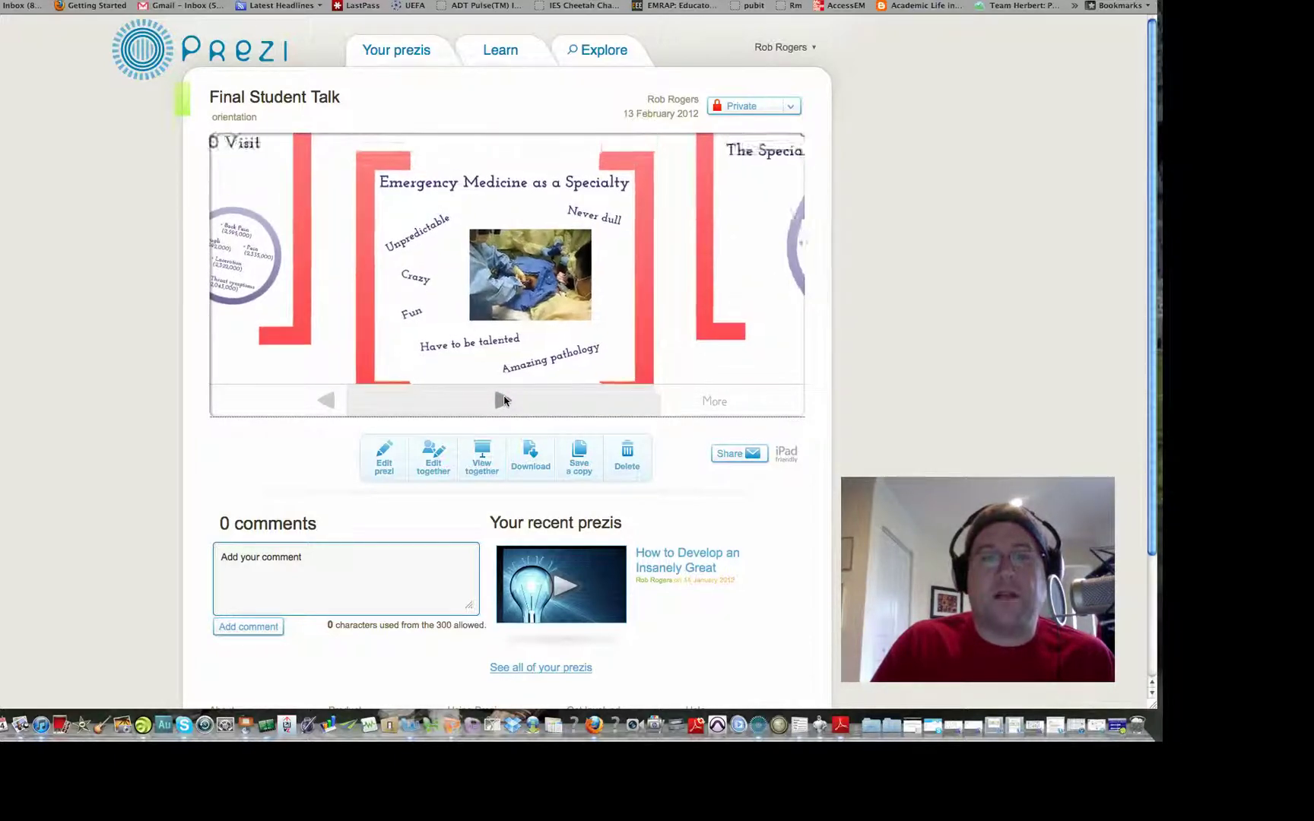
{"action": "left_click", "coordinate": [502, 400]}
{"action": "left_click", "coordinate": [503, 400]}
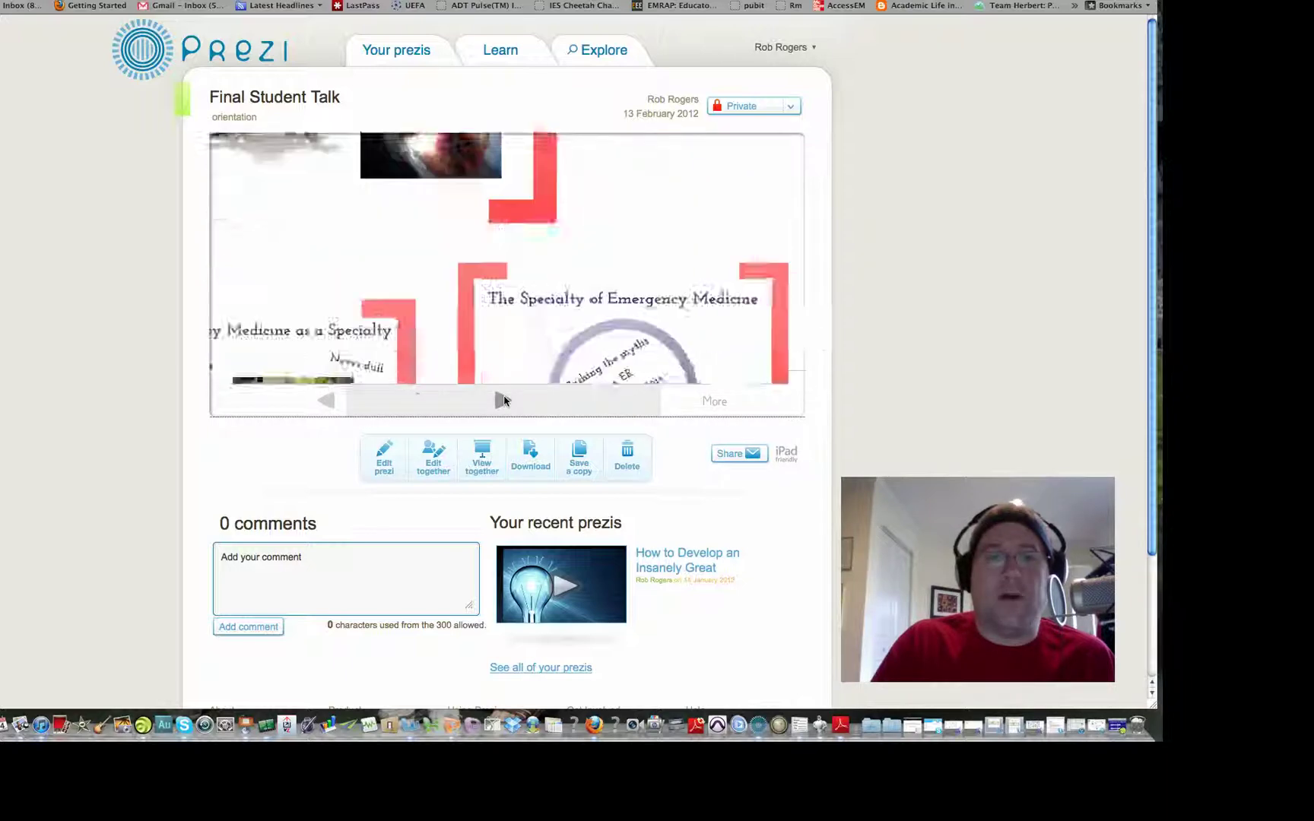
{"action": "left_click", "coordinate": [502, 400]}
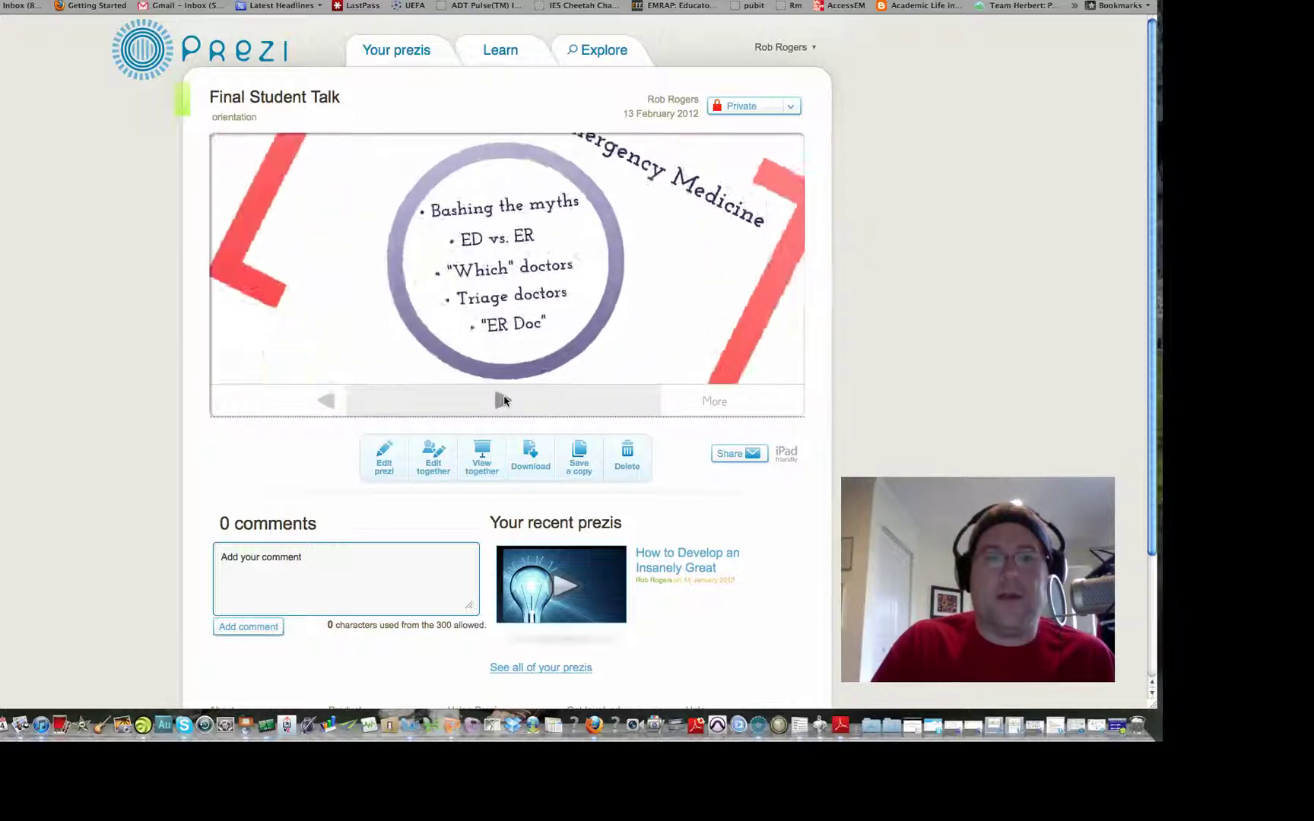
{"action": "left_click", "coordinate": [503, 400]}
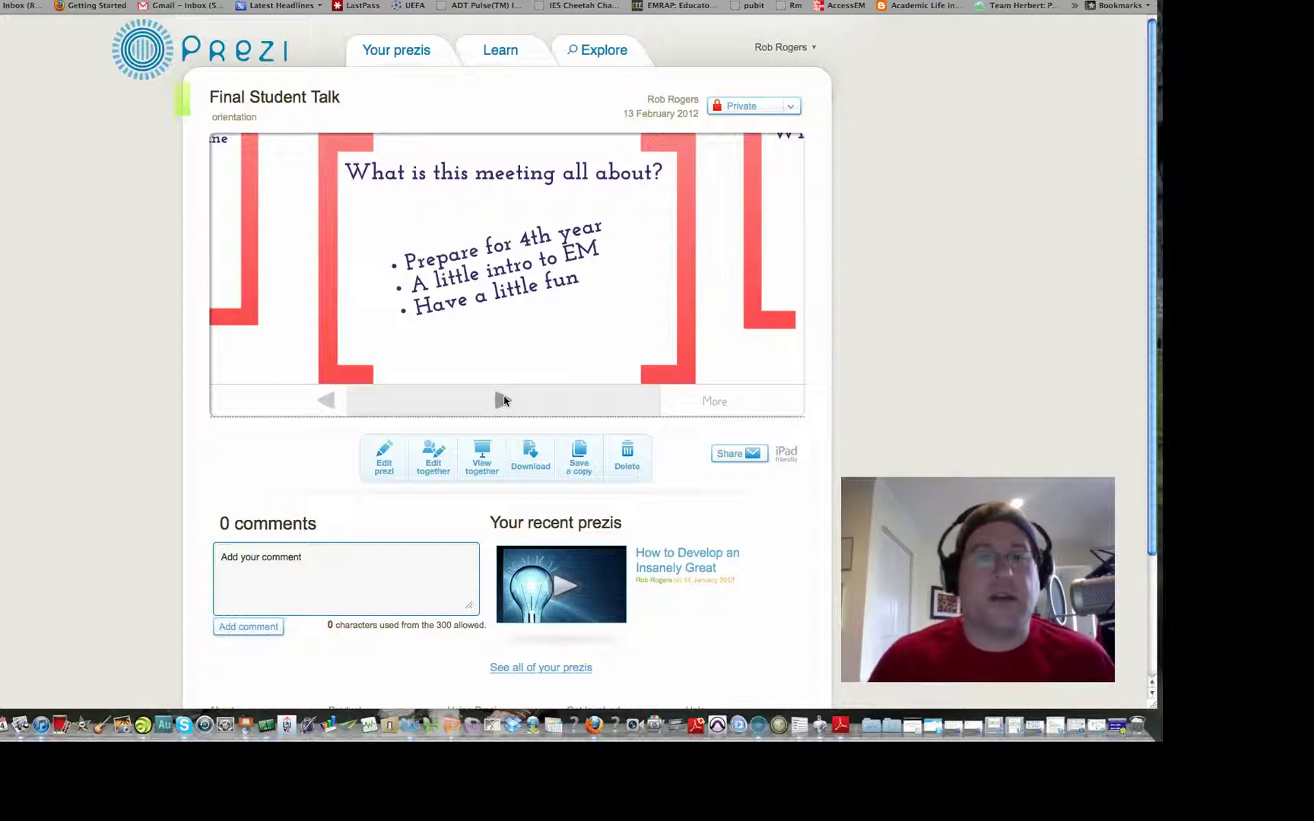
Step the Final Student Talk preview through the three-reasons circle and Med School Gunner image to the Outline slide.
{"action": "left_click", "coordinate": [503, 399]}
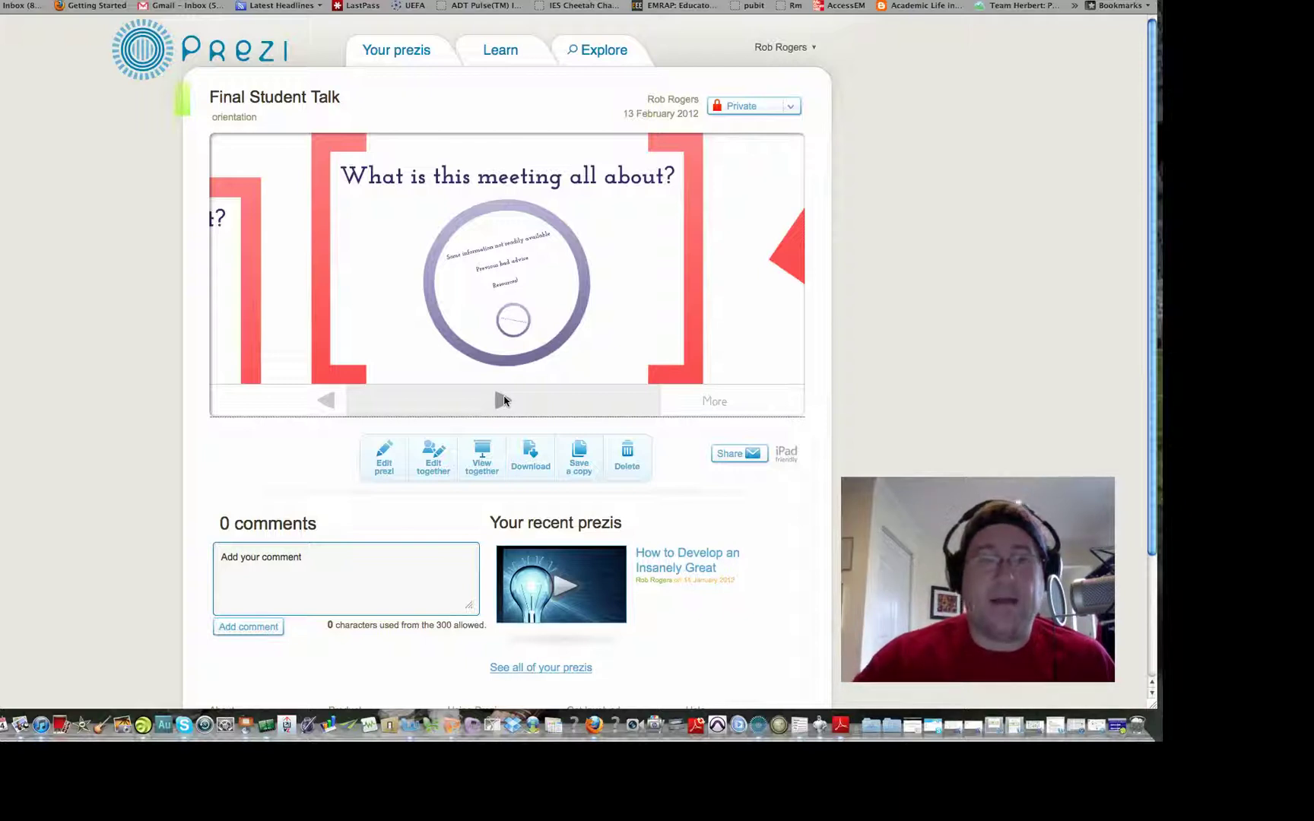
{"action": "left_click", "coordinate": [503, 401]}
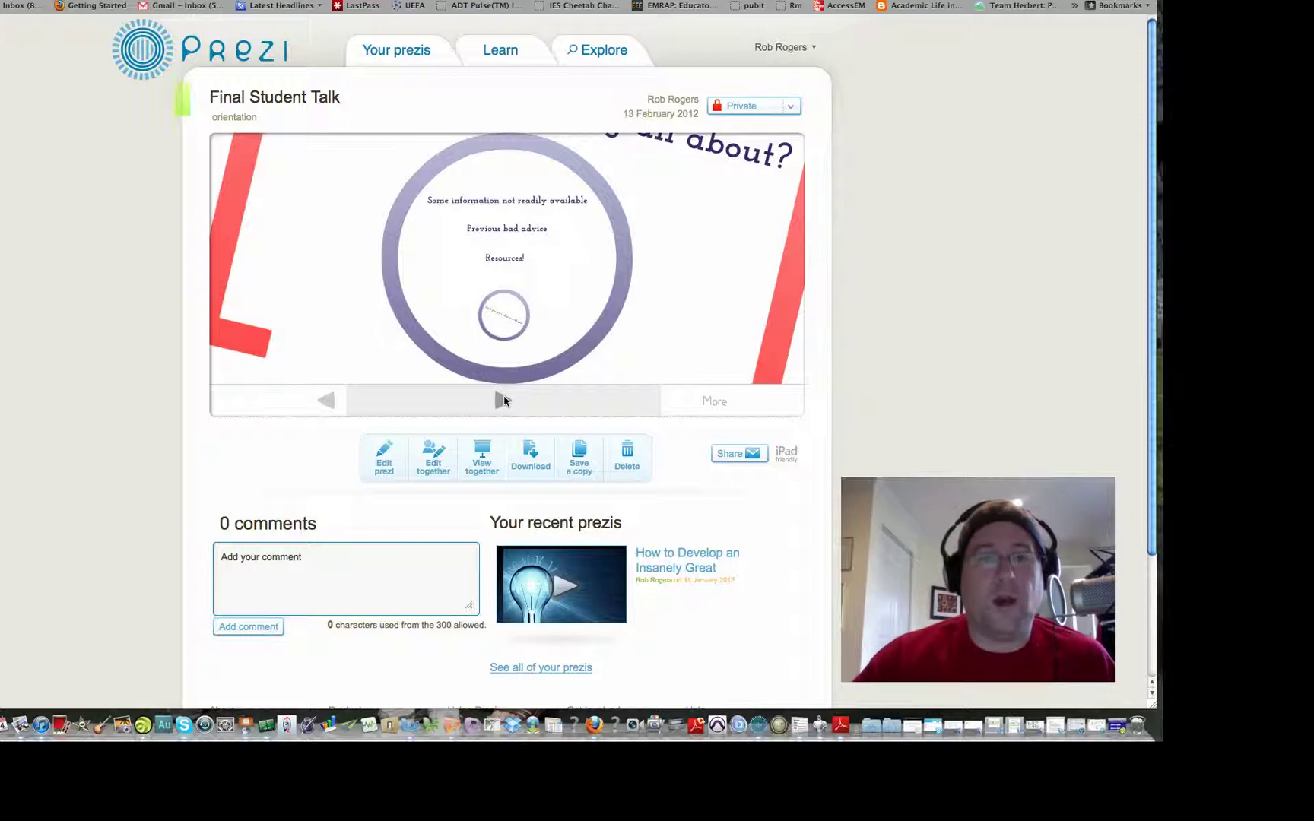
{"action": "left_click", "coordinate": [502, 401]}
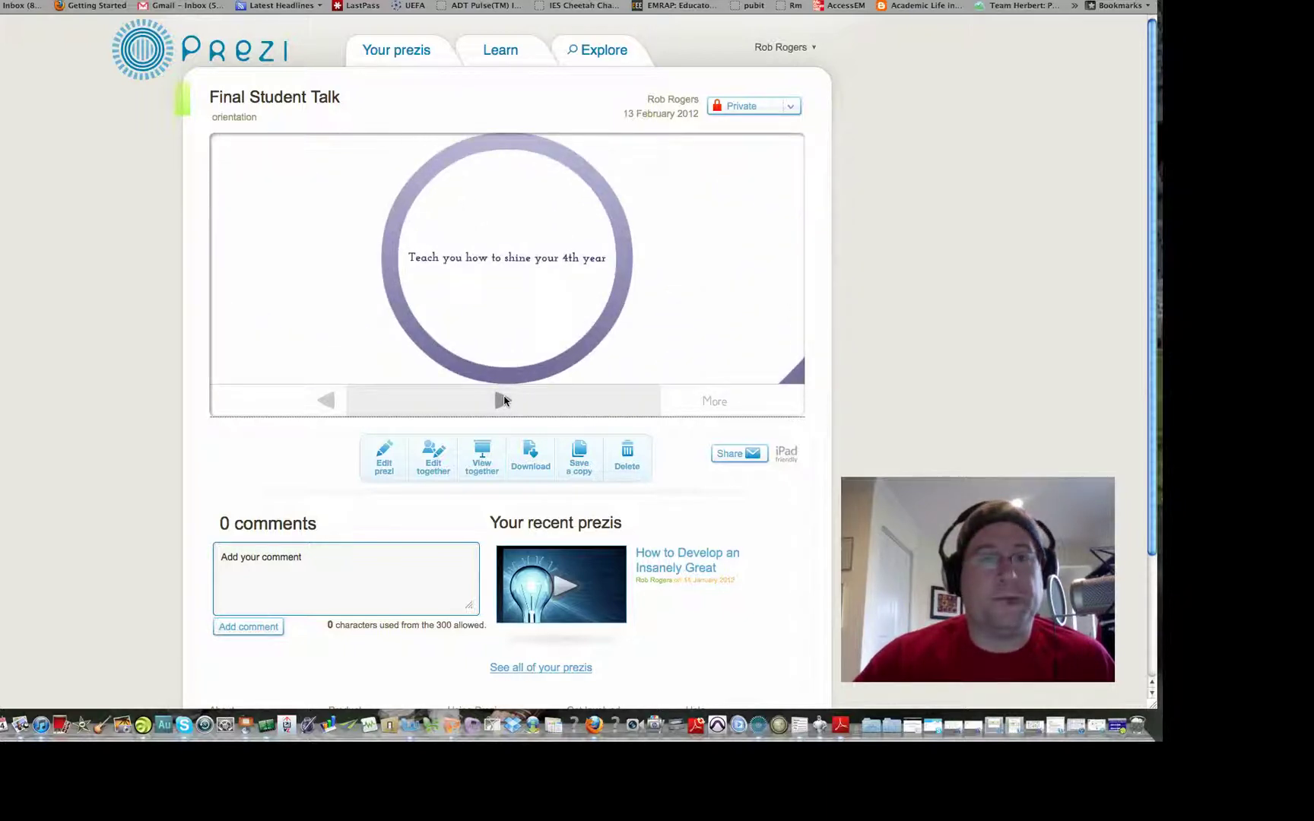
{"action": "left_click", "coordinate": [503, 401]}
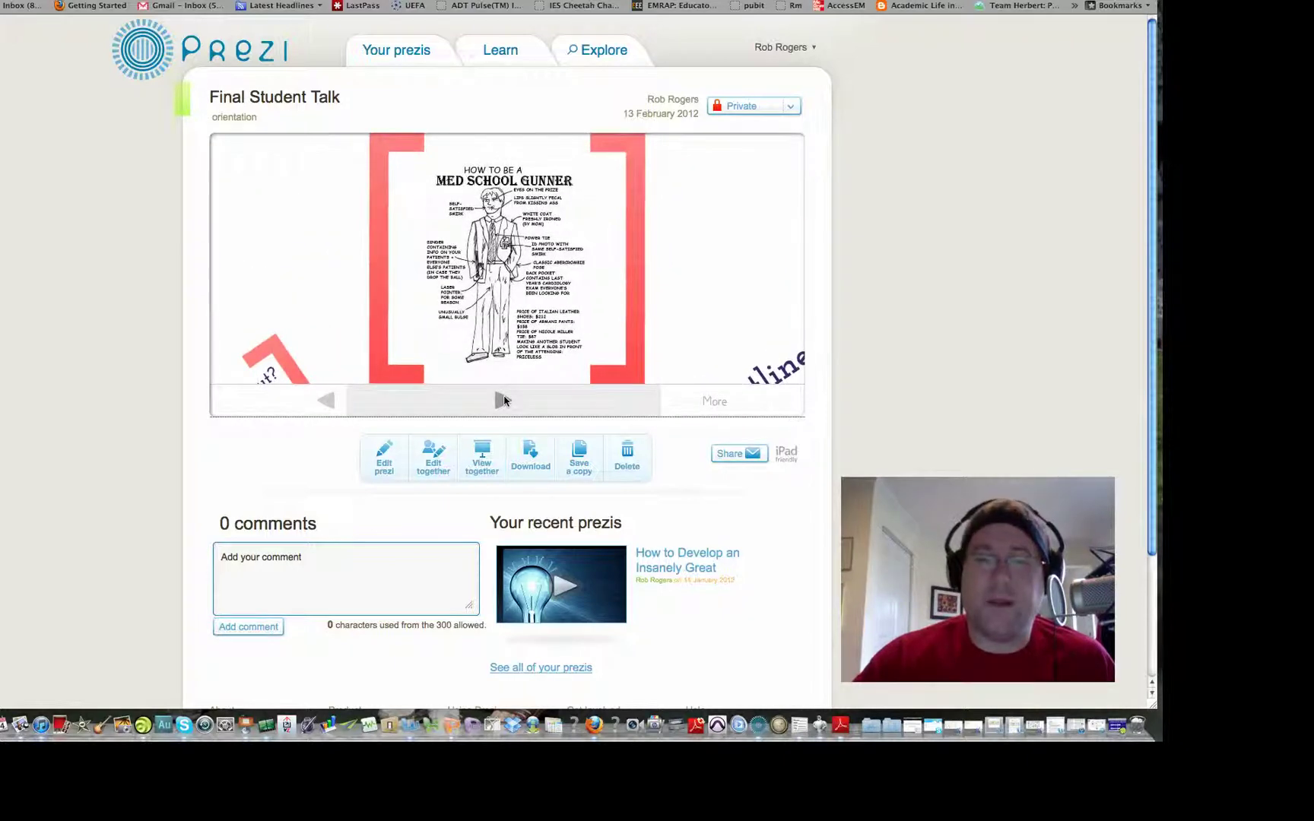
{"action": "left_click", "coordinate": [502, 401]}
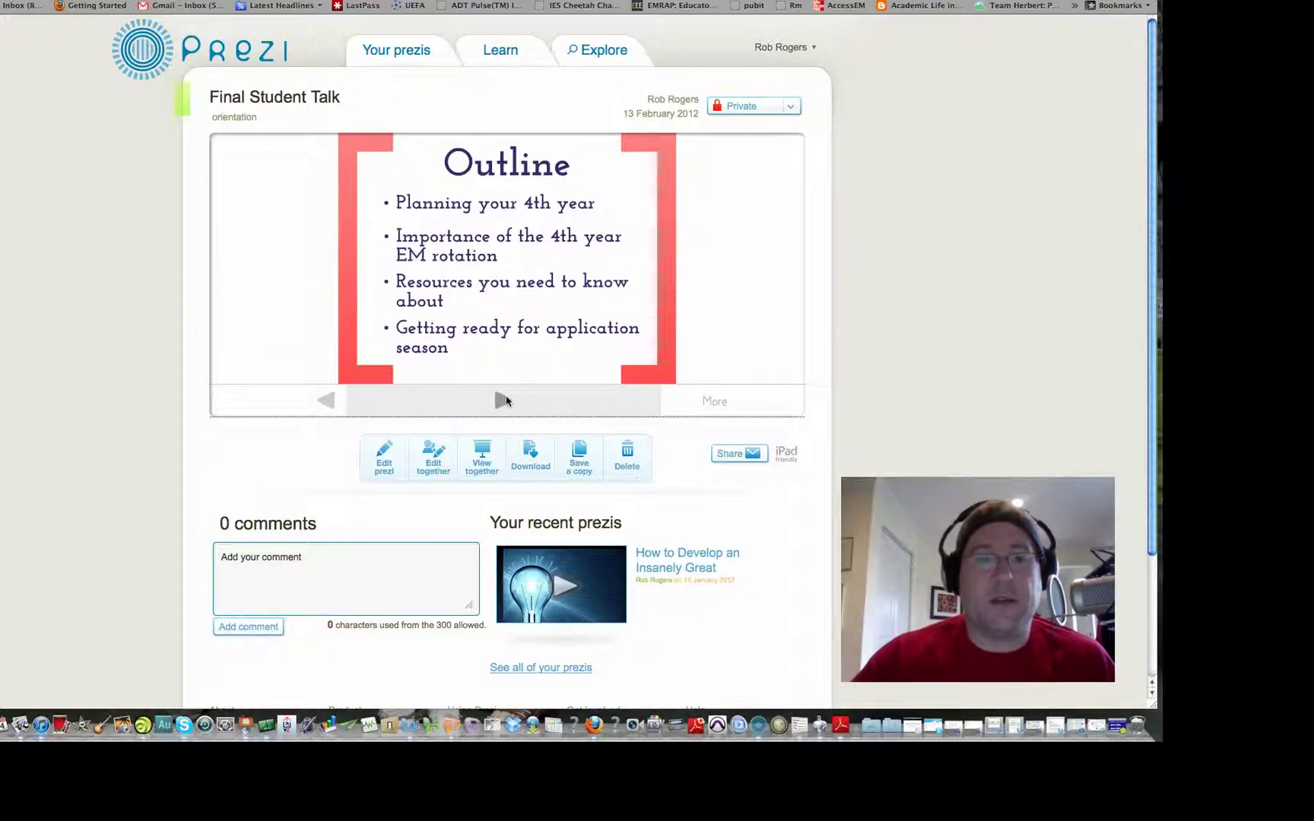
Continue through Designing your 4th year and The 4th Year bullet points to 'Need to start thinking now!!'.
{"action": "left_click", "coordinate": [502, 401]}
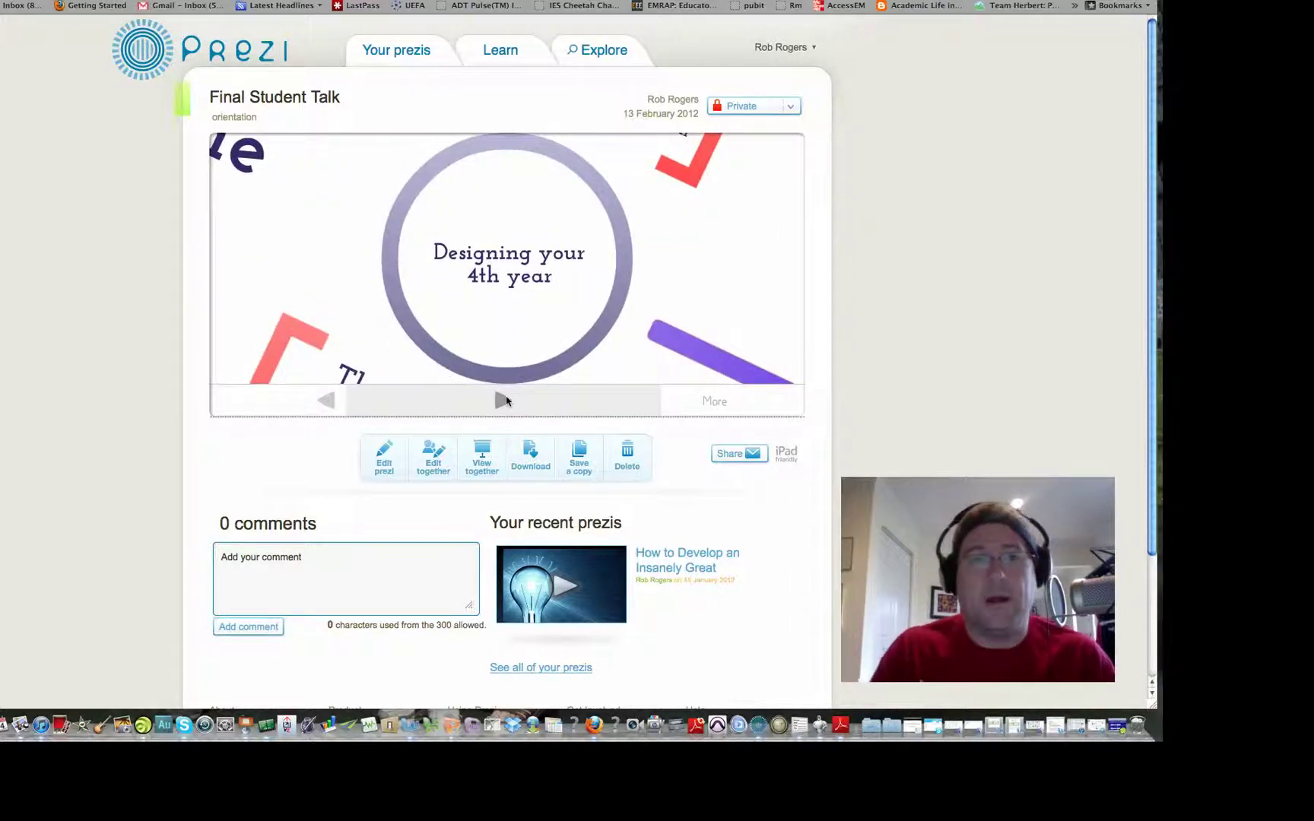
{"action": "left_click", "coordinate": [503, 401]}
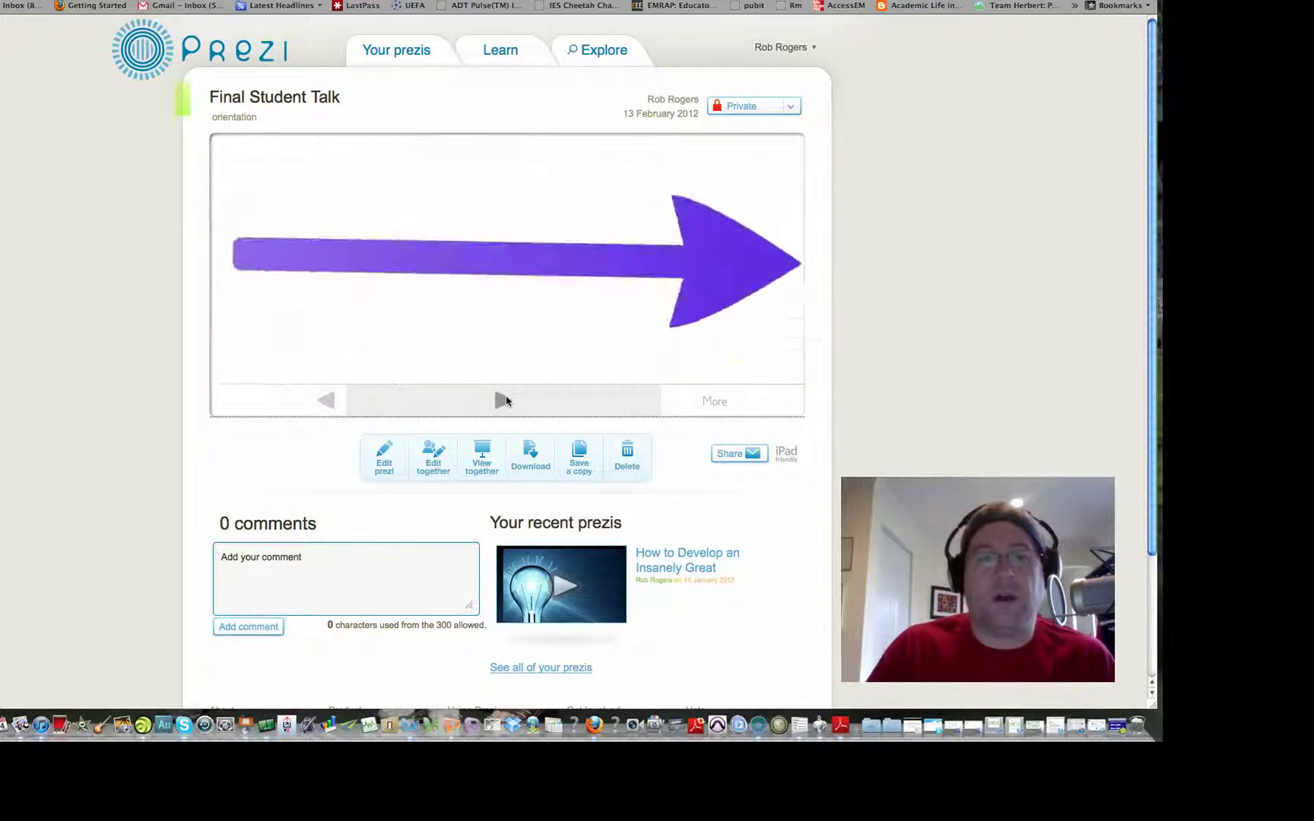
{"action": "left_click", "coordinate": [503, 400]}
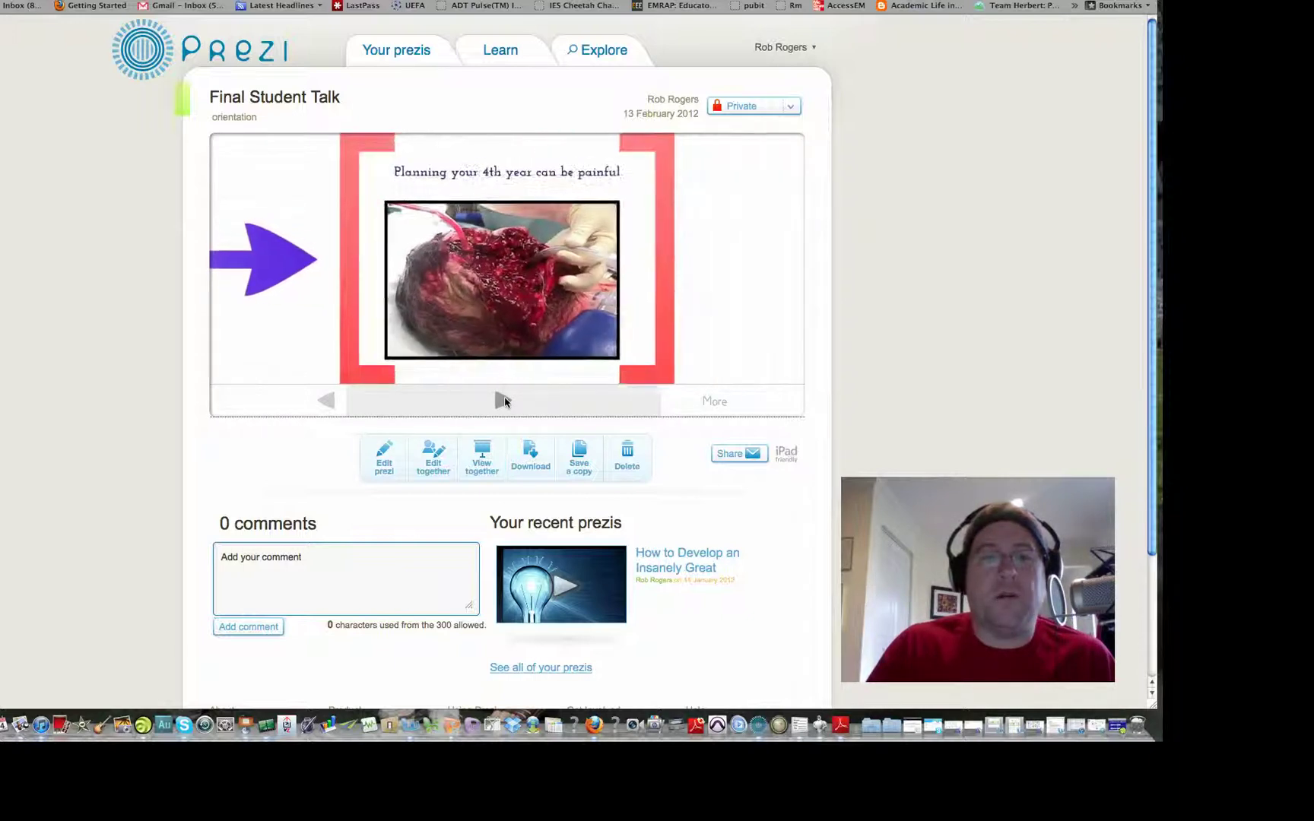
{"action": "left_click", "coordinate": [504, 401]}
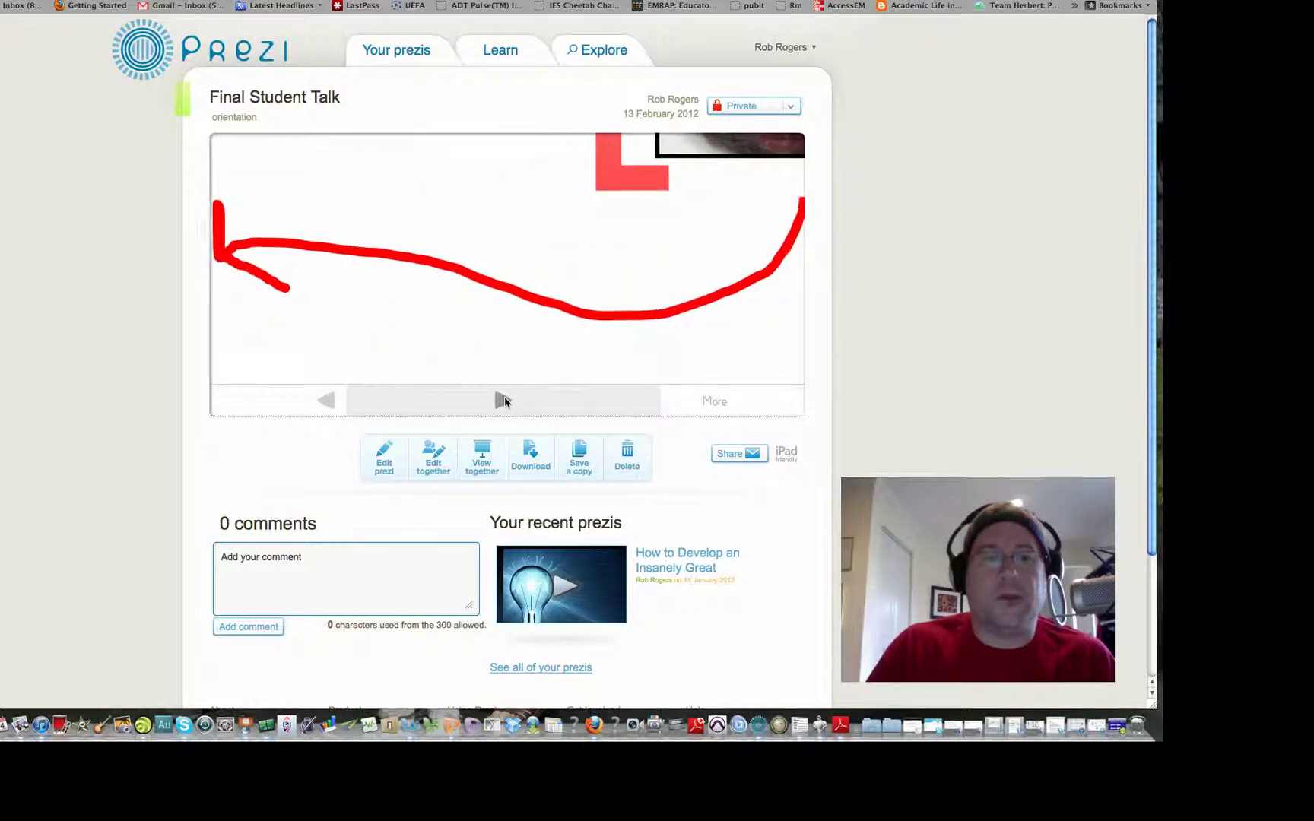
{"action": "left_click", "coordinate": [504, 401]}
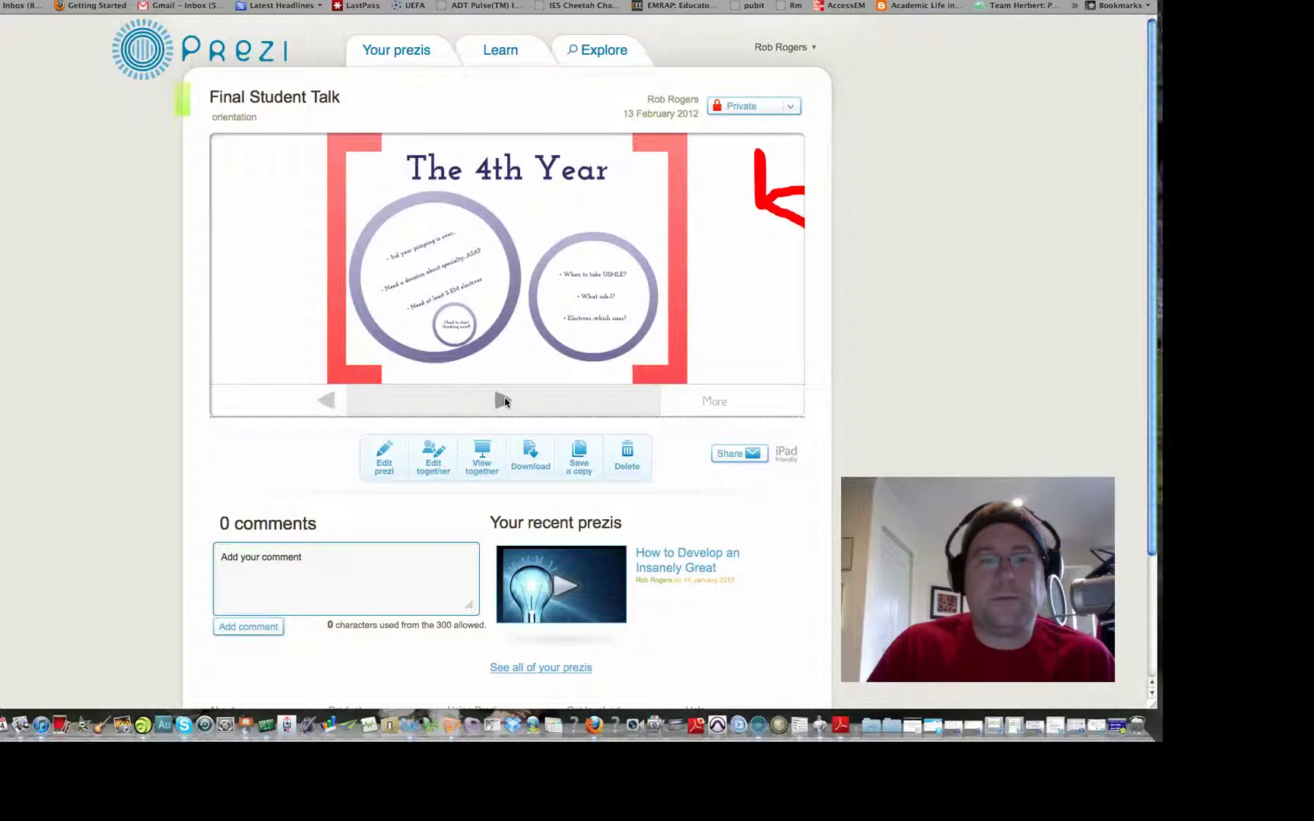
{"action": "left_click", "coordinate": [503, 401]}
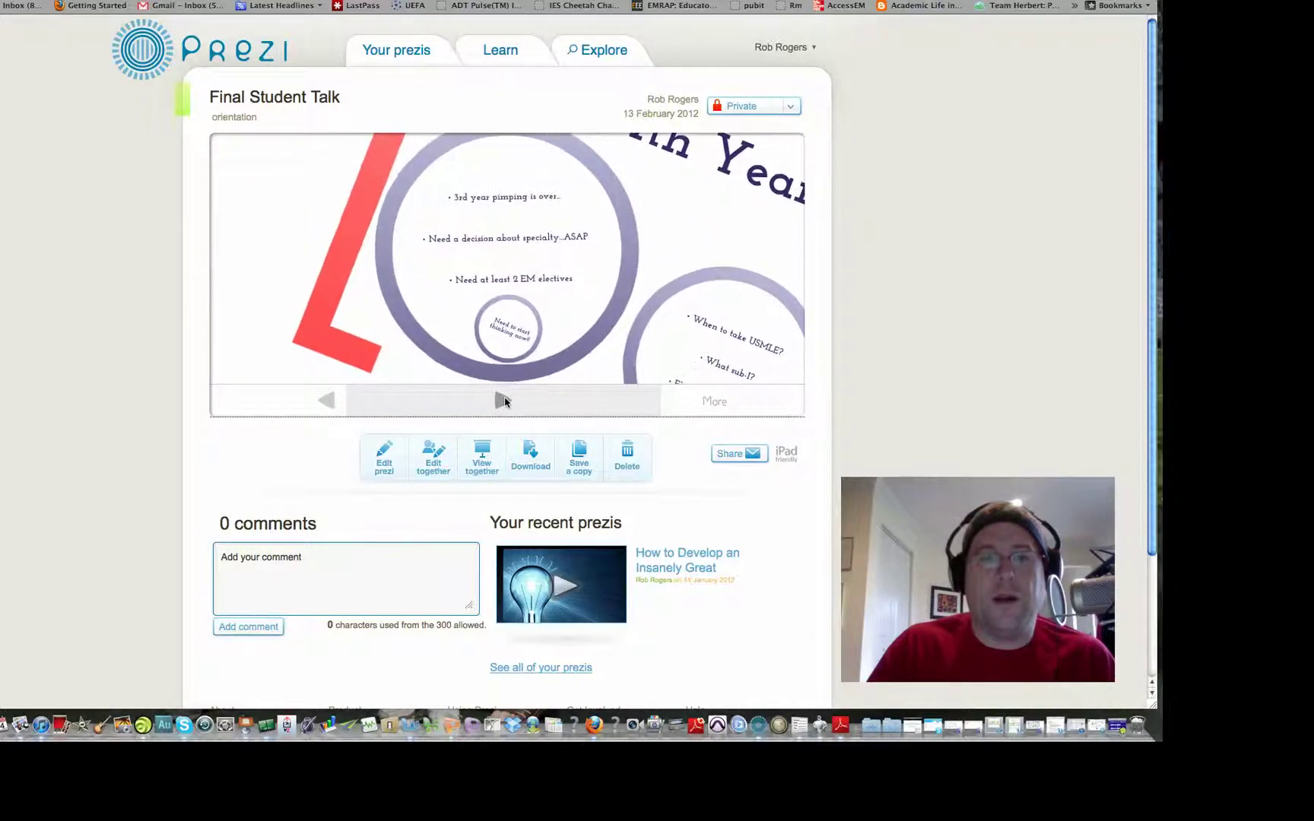
{"action": "left_click", "coordinate": [504, 401]}
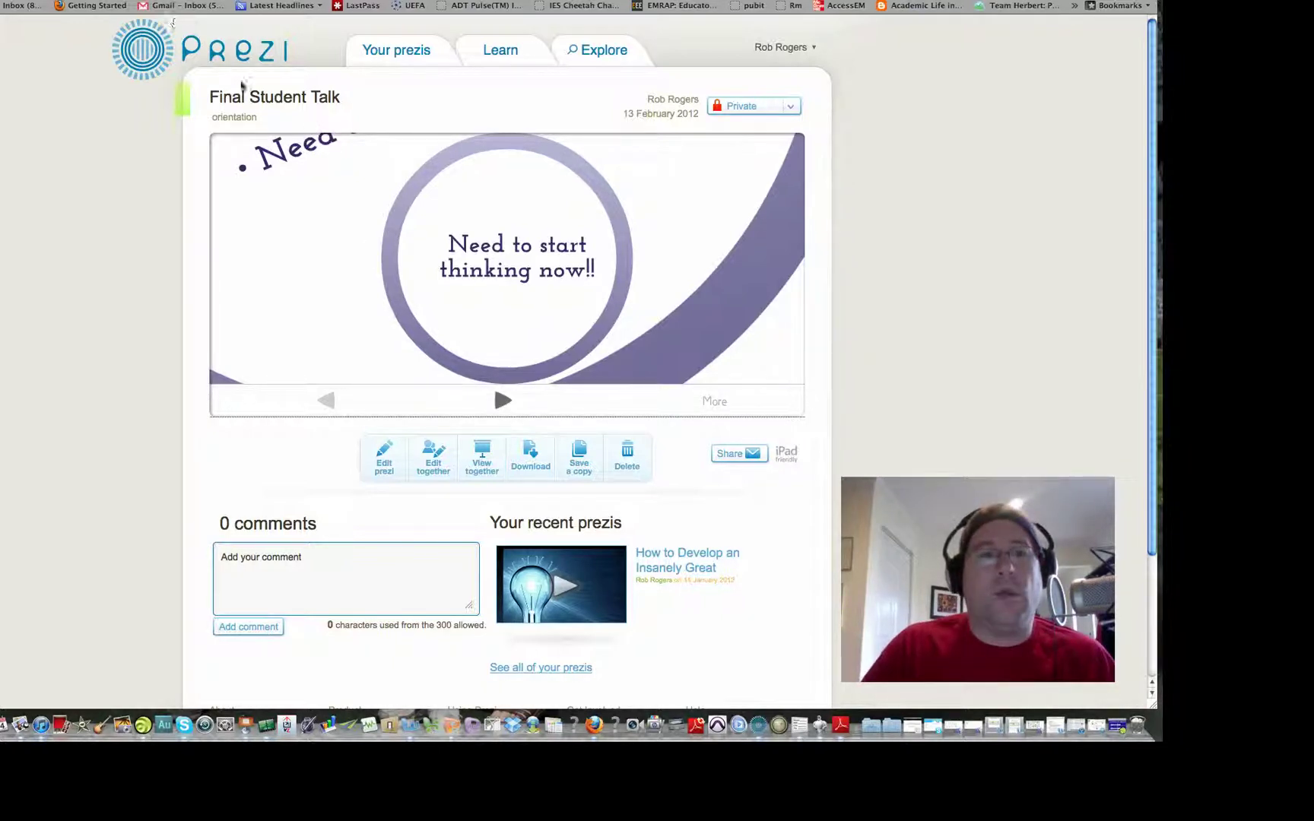
Open Test Prezi from Your prezis in the editor, showing the ACEP Teaching Fellowship canvas.
{"action": "left_click", "coordinate": [411, 52]}
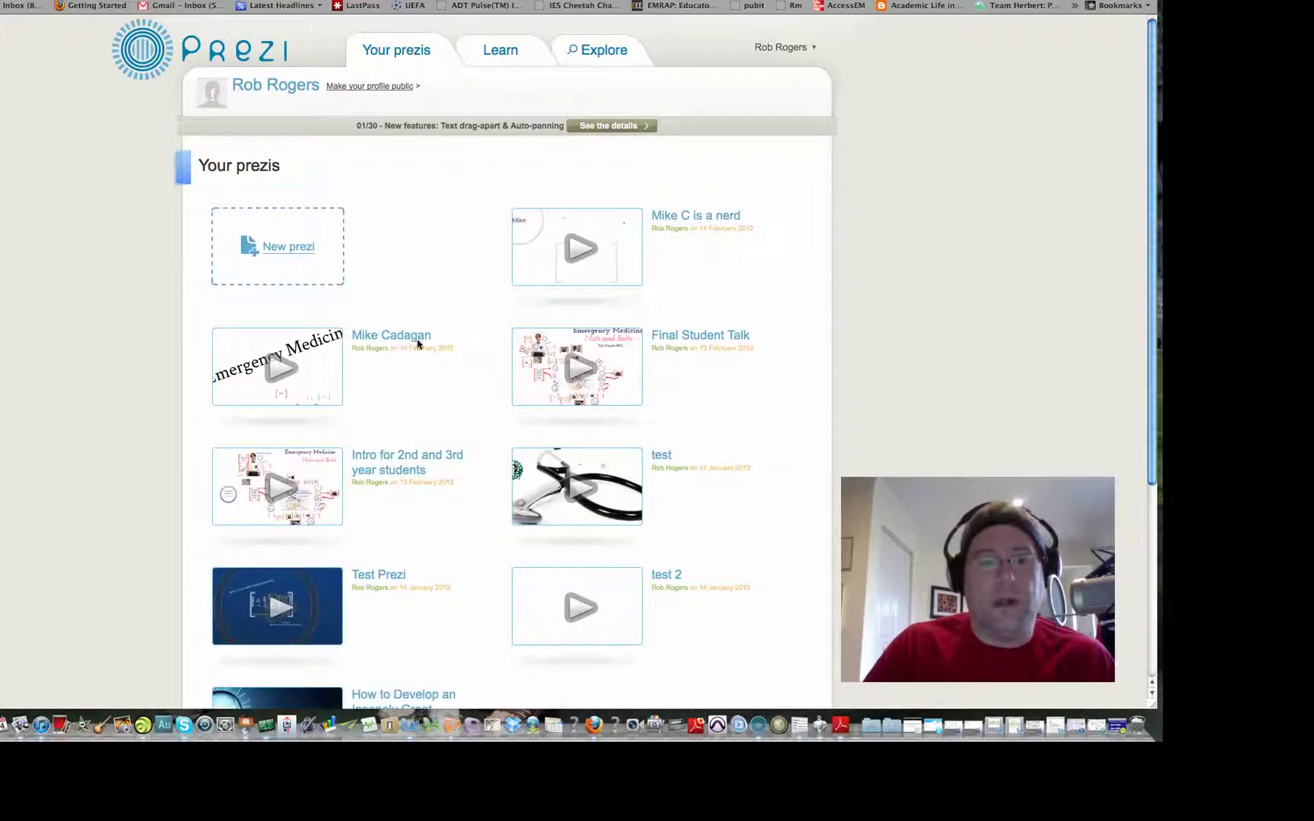
{"action": "scroll", "coordinate": [337, 605], "scroll_direction": "down", "scroll_amount": 2}
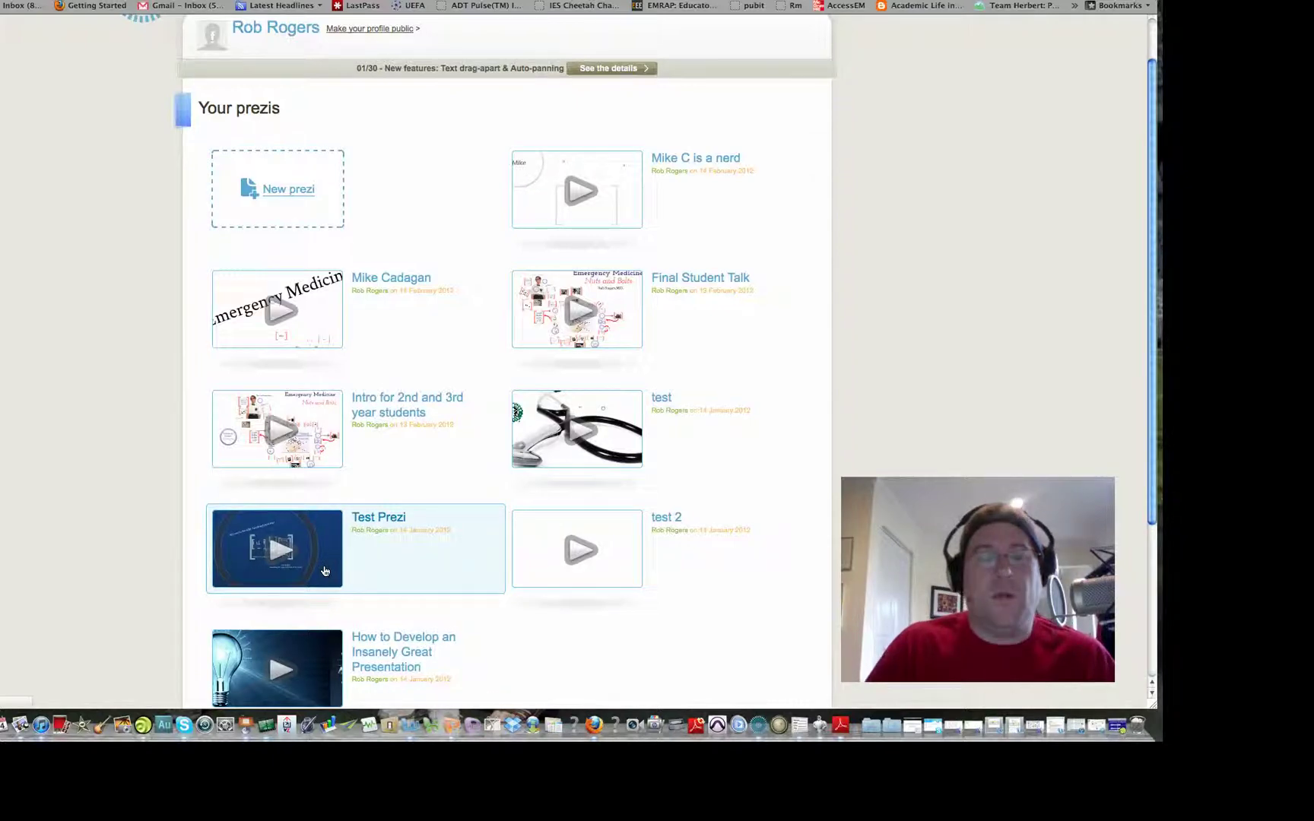
{"action": "left_click", "coordinate": [325, 570]}
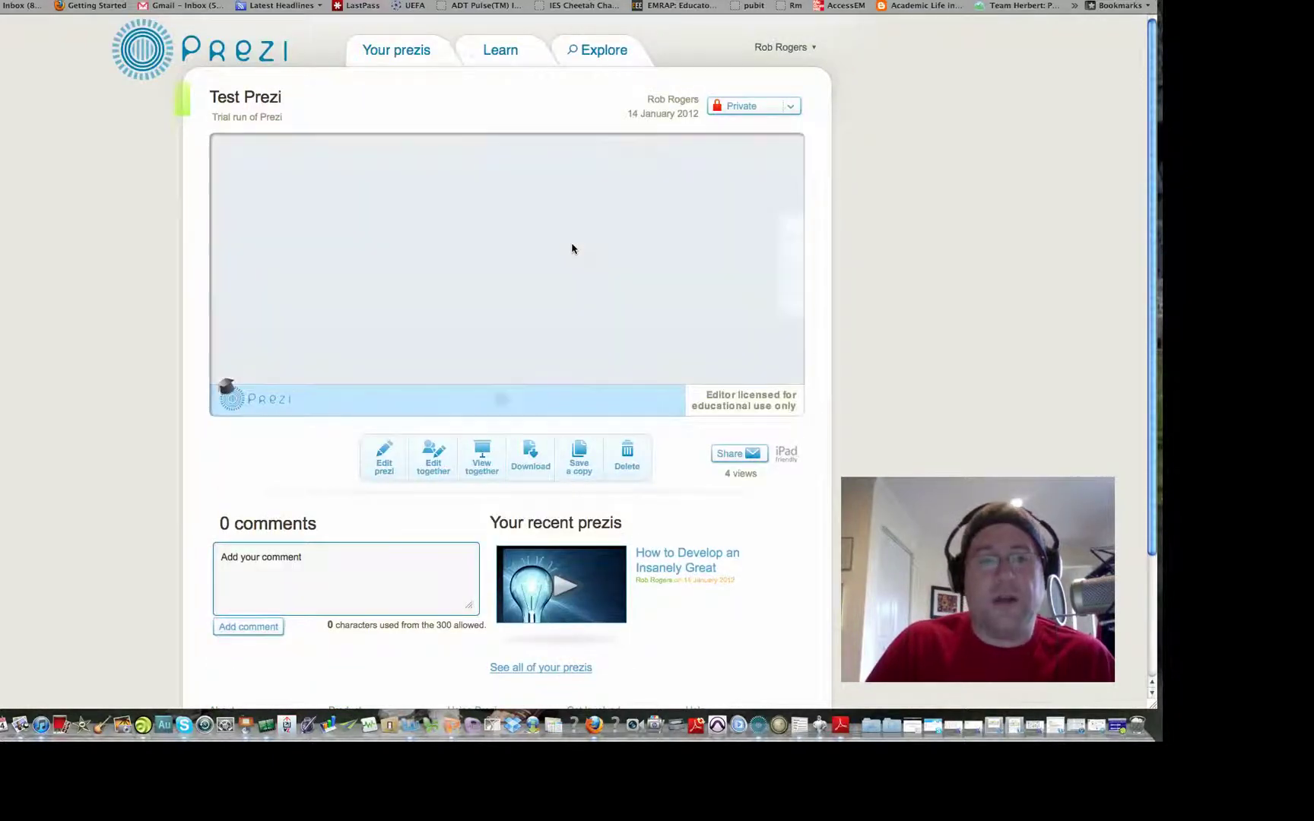
{"action": "left_click", "coordinate": [383, 456]}
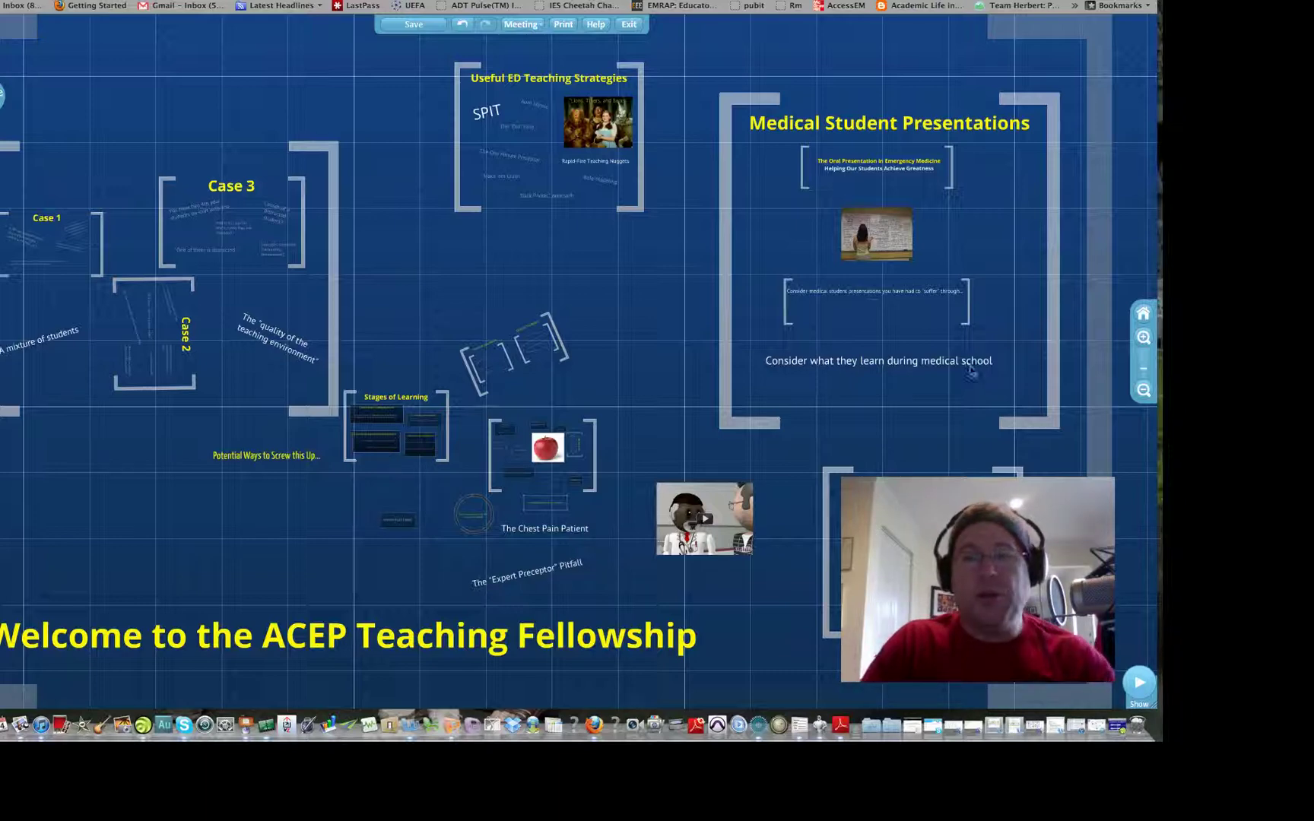
Zoom out to the Test Prezi overview and start the full-screen Show.
{"action": "left_click", "coordinate": [1142, 391]}
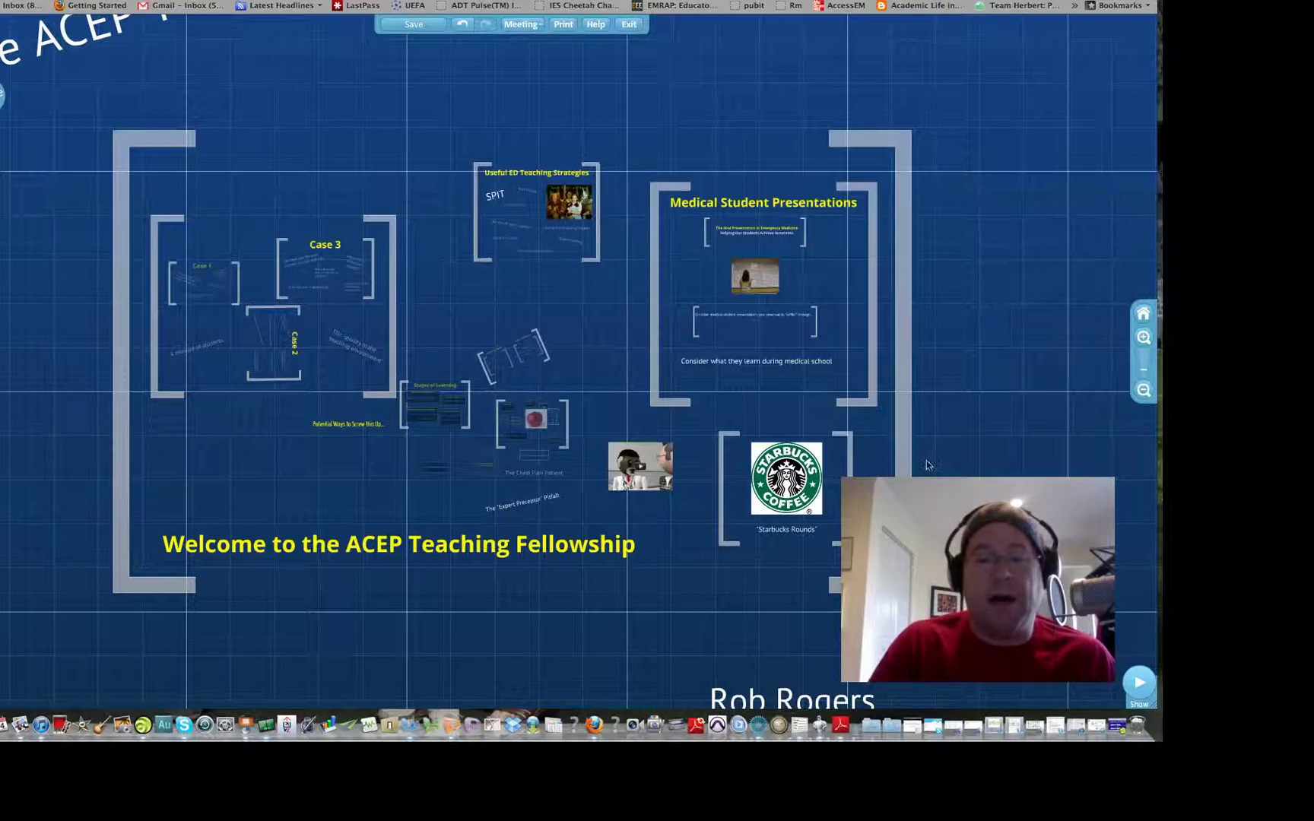
{"action": "left_click", "coordinate": [1139, 688]}
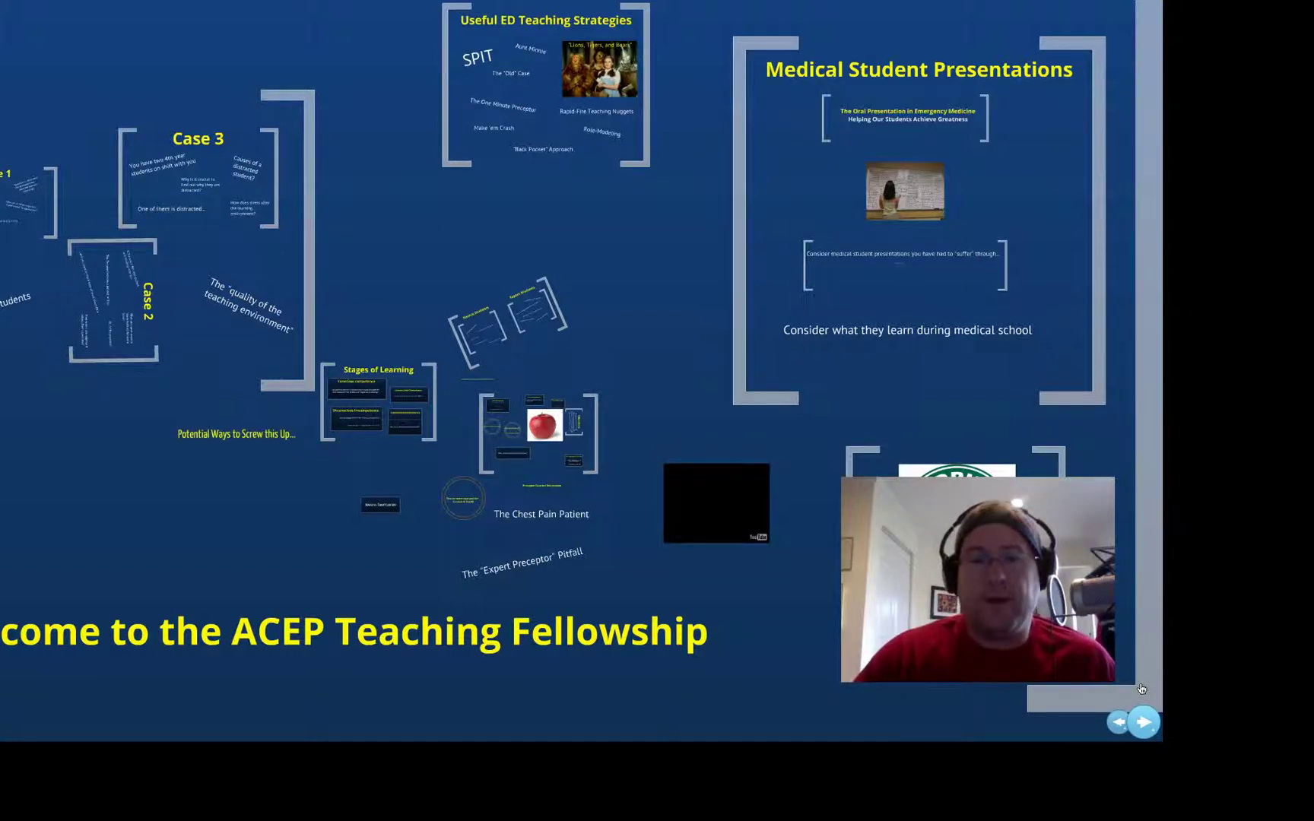
Pause the embedded YouTube video, then advance through Objectives to 'How do you teach when it is slow?'.
{"action": "key", "text": "Right"}
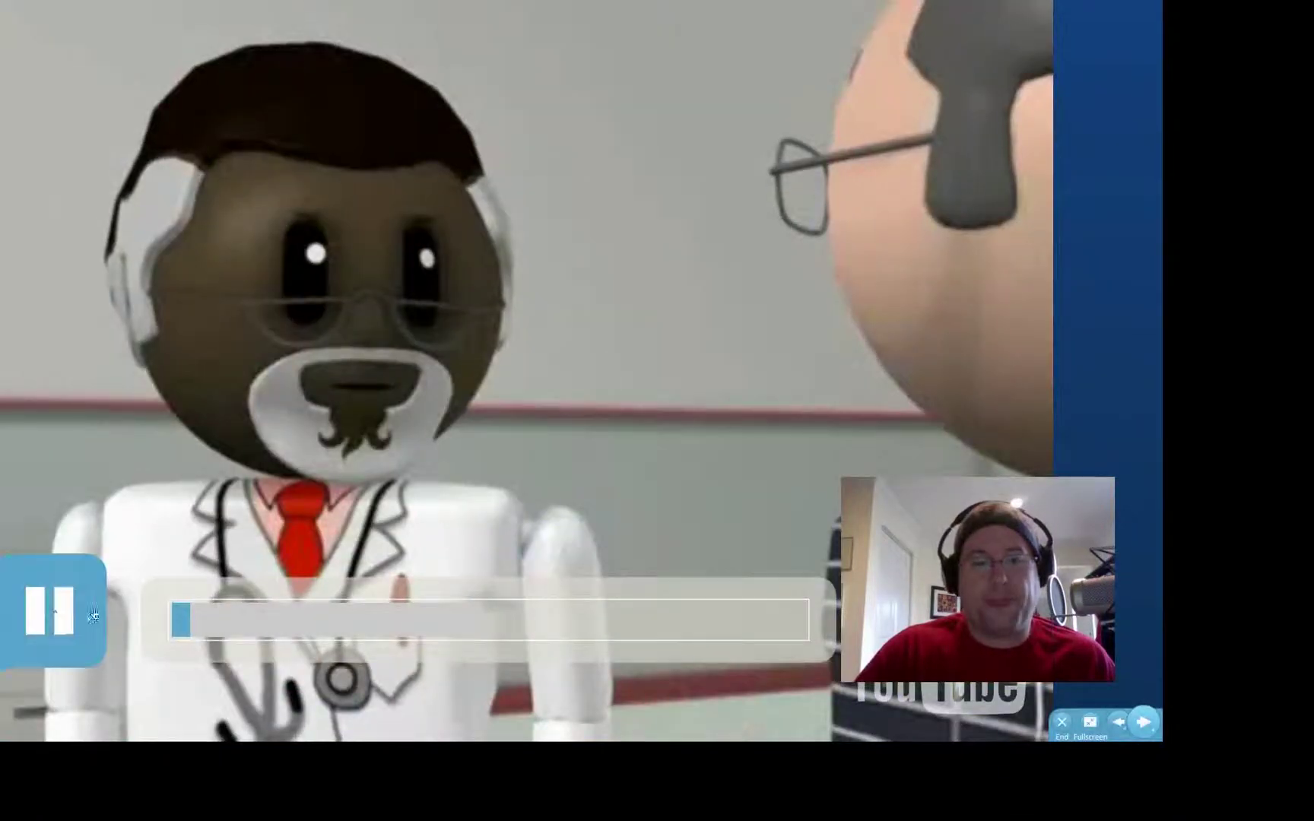
{"action": "left_click", "coordinate": [55, 614]}
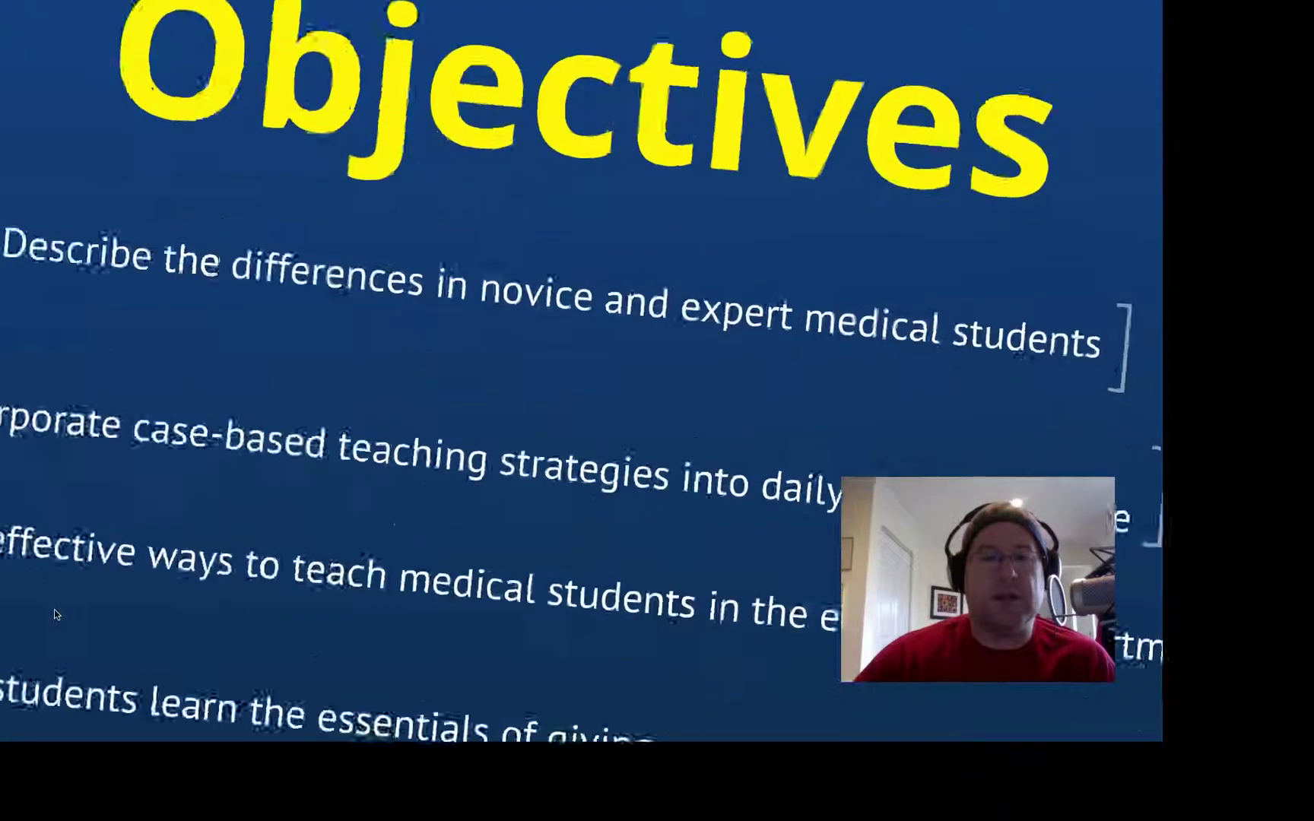
{"action": "key", "text": "Right"}
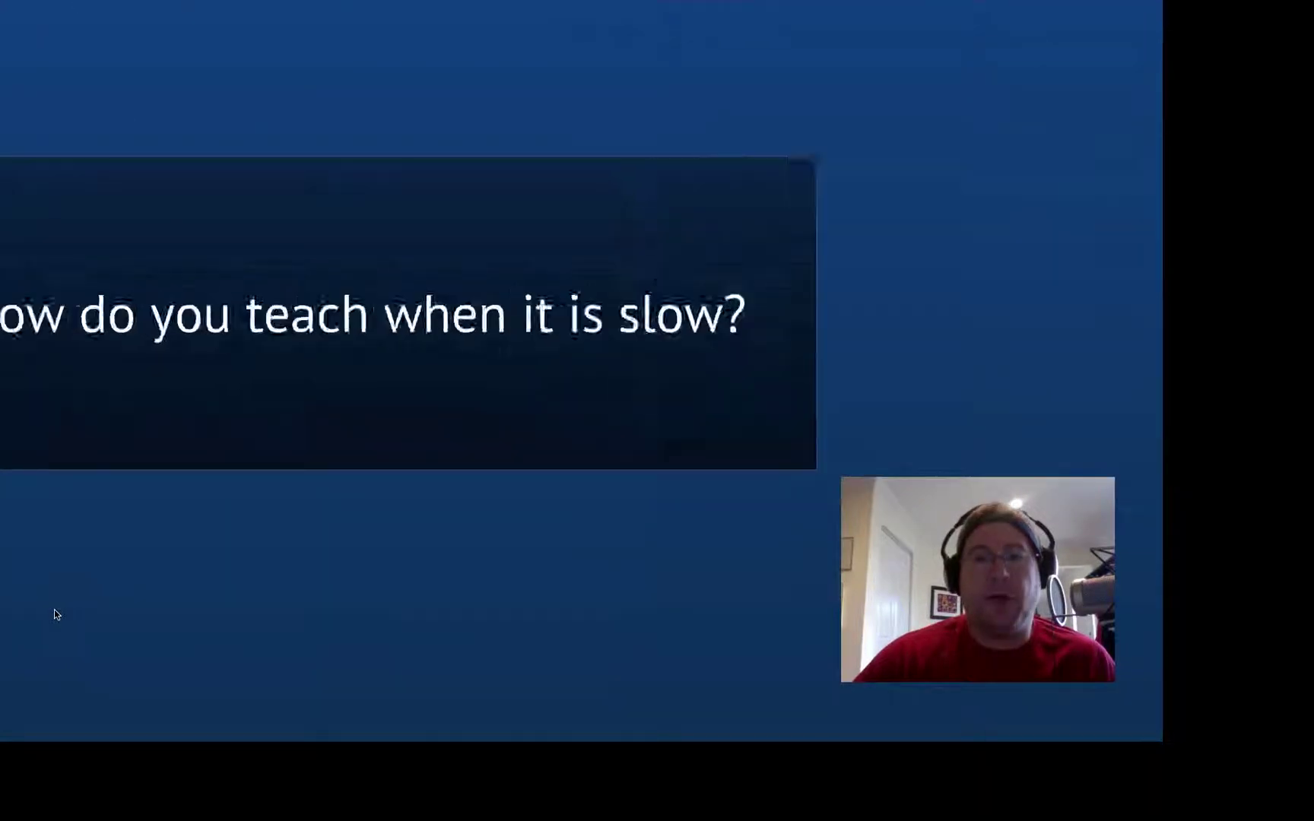
{"action": "key", "text": "Right"}
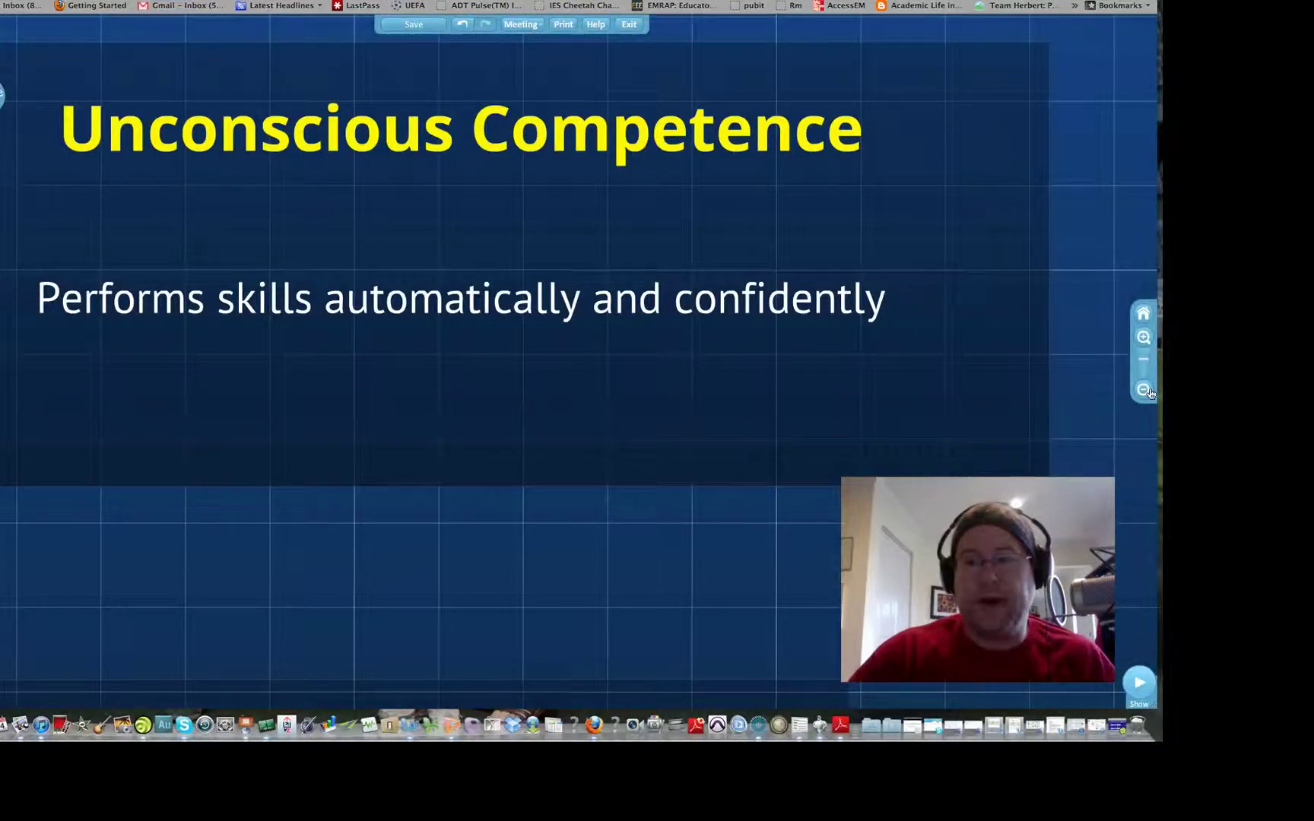
Zoom out from Unconscious Competence past Stages of Learning to the whole canvas, entering Edit Path.
{"action": "left_click", "coordinate": [1143, 390]}
{"action": "left_click", "coordinate": [1143, 390]}
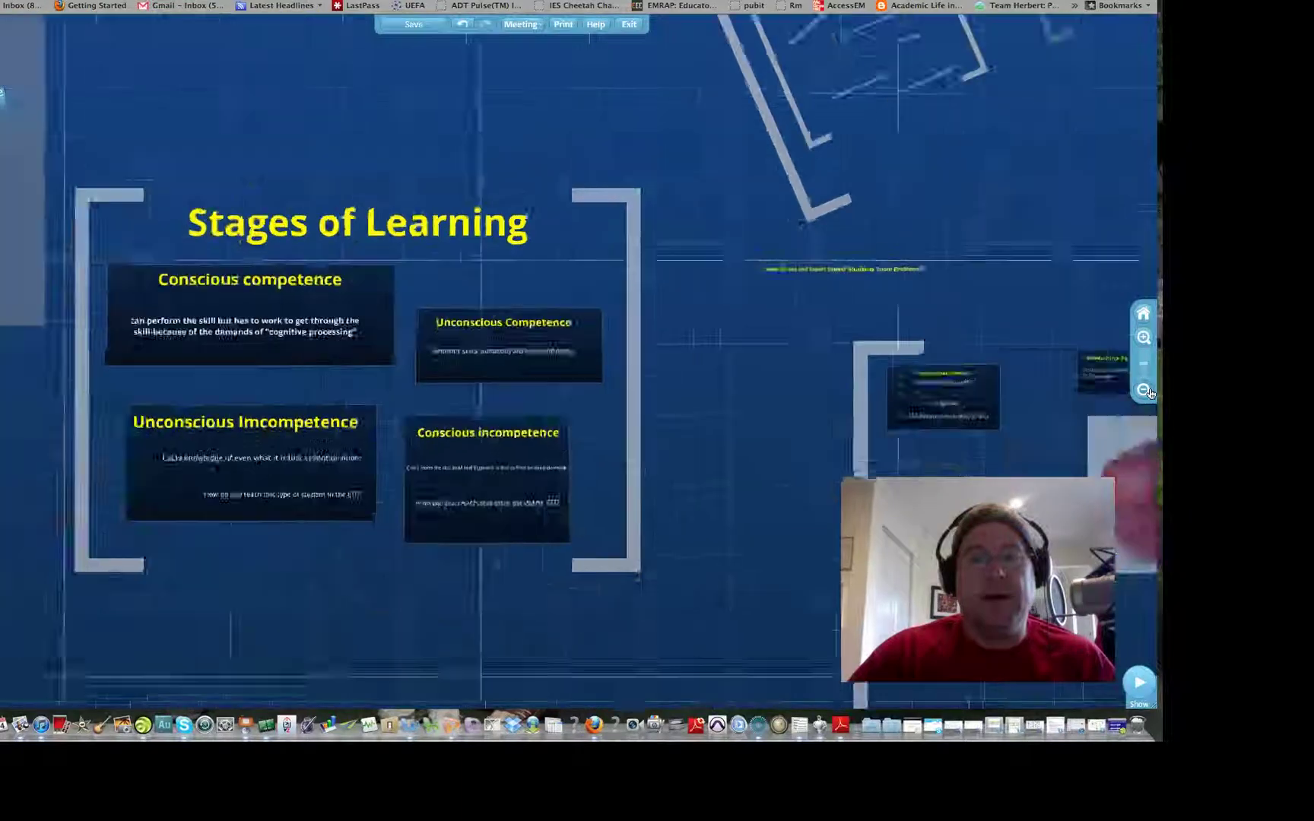
{"action": "left_click", "coordinate": [1144, 390]}
{"action": "left_click", "coordinate": [1144, 390]}
{"action": "left_click", "coordinate": [1143, 389]}
{"action": "left_click", "coordinate": [1144, 390]}
{"action": "scroll", "coordinate": [532, 319], "scroll_direction": "down", "scroll_amount": 1}
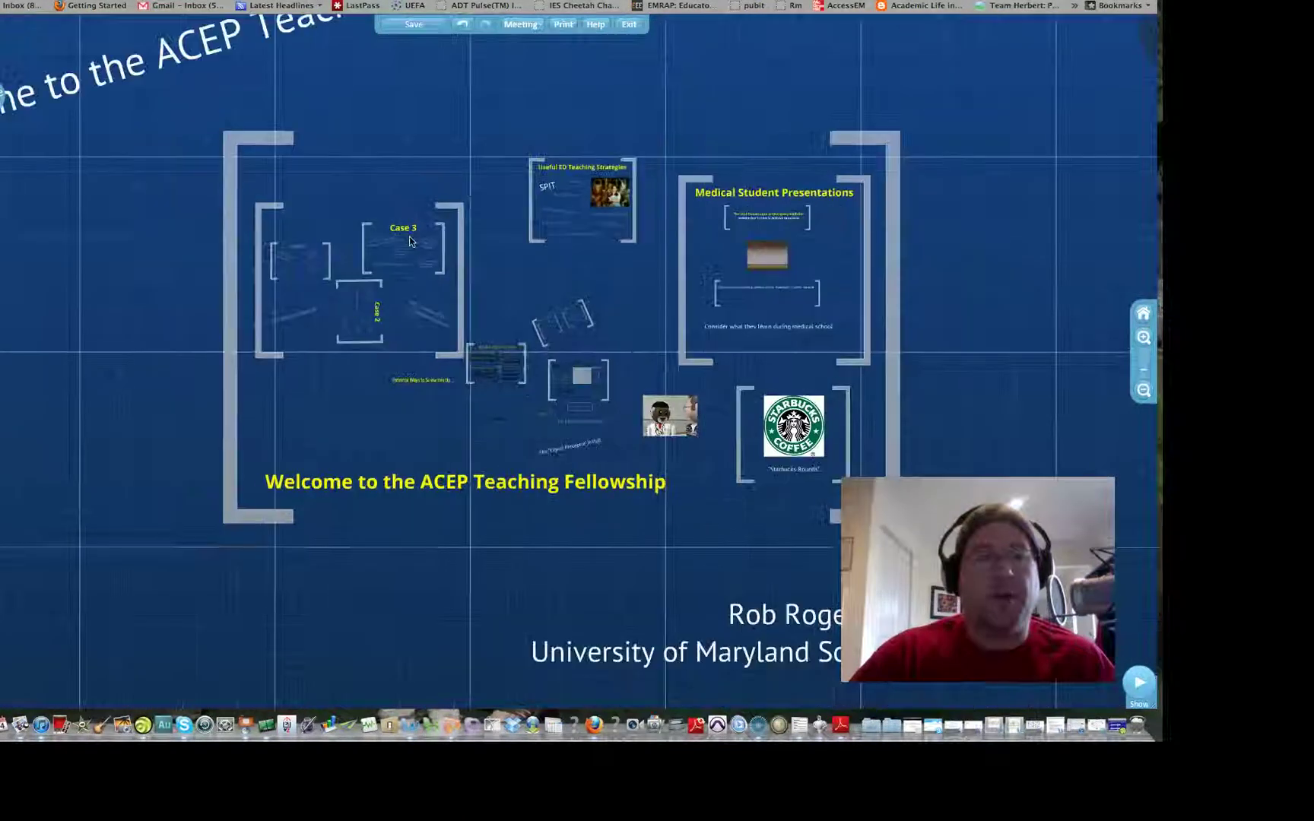
{"action": "key", "text": "p"}
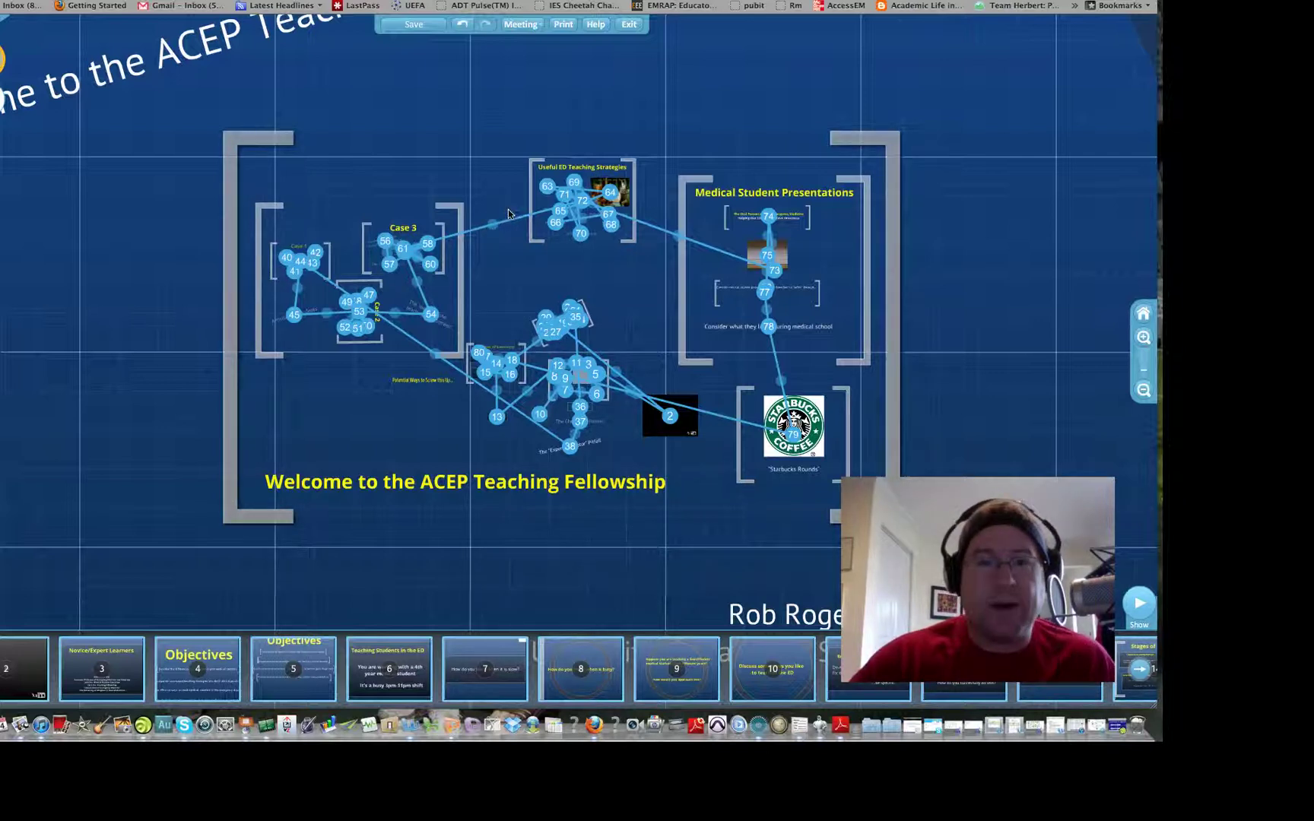
Move a path point onto the bracket frame, delete three points including Case 2, add the welcome title as point 79.
{"action": "left_click_drag", "start_coordinate": [275, 133], "coordinate": [276, 143]}
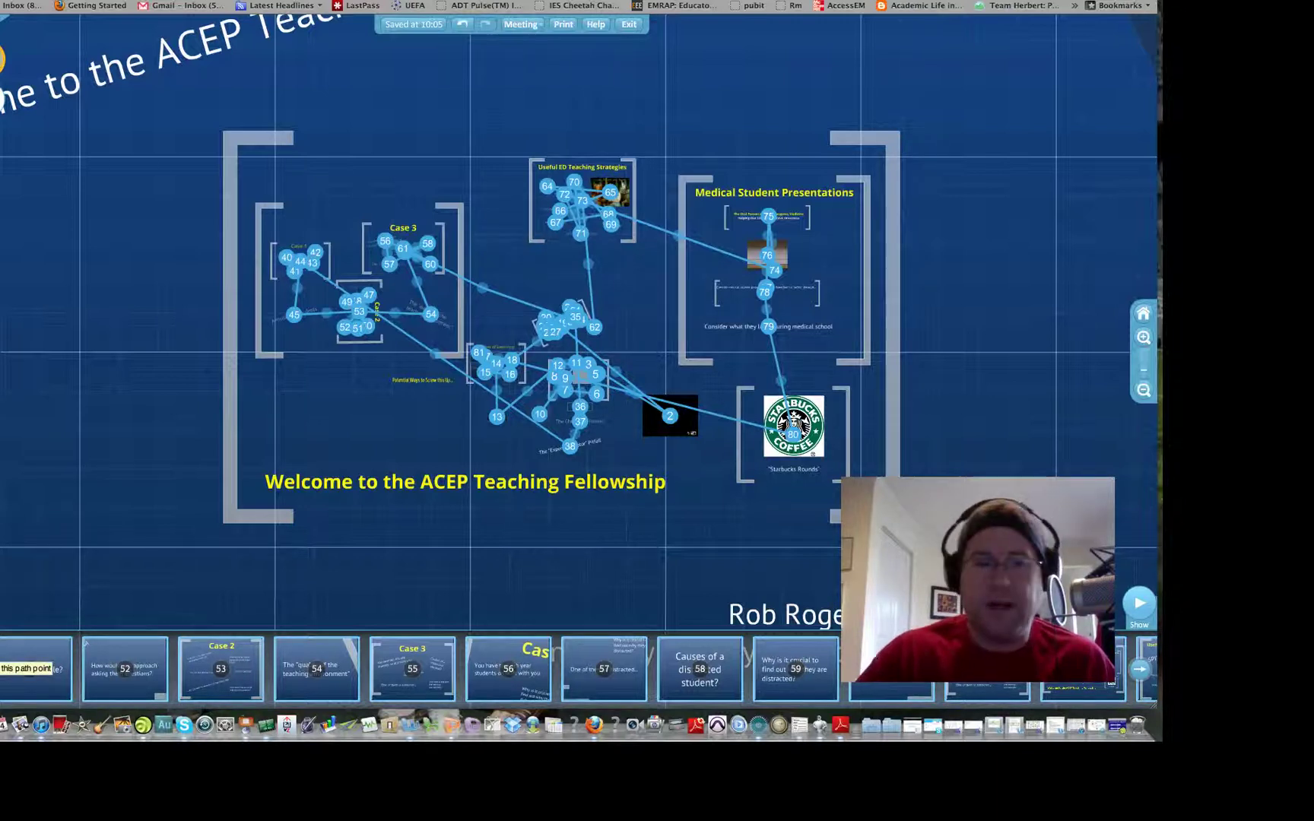
{"action": "left_click", "coordinate": [23, 659]}
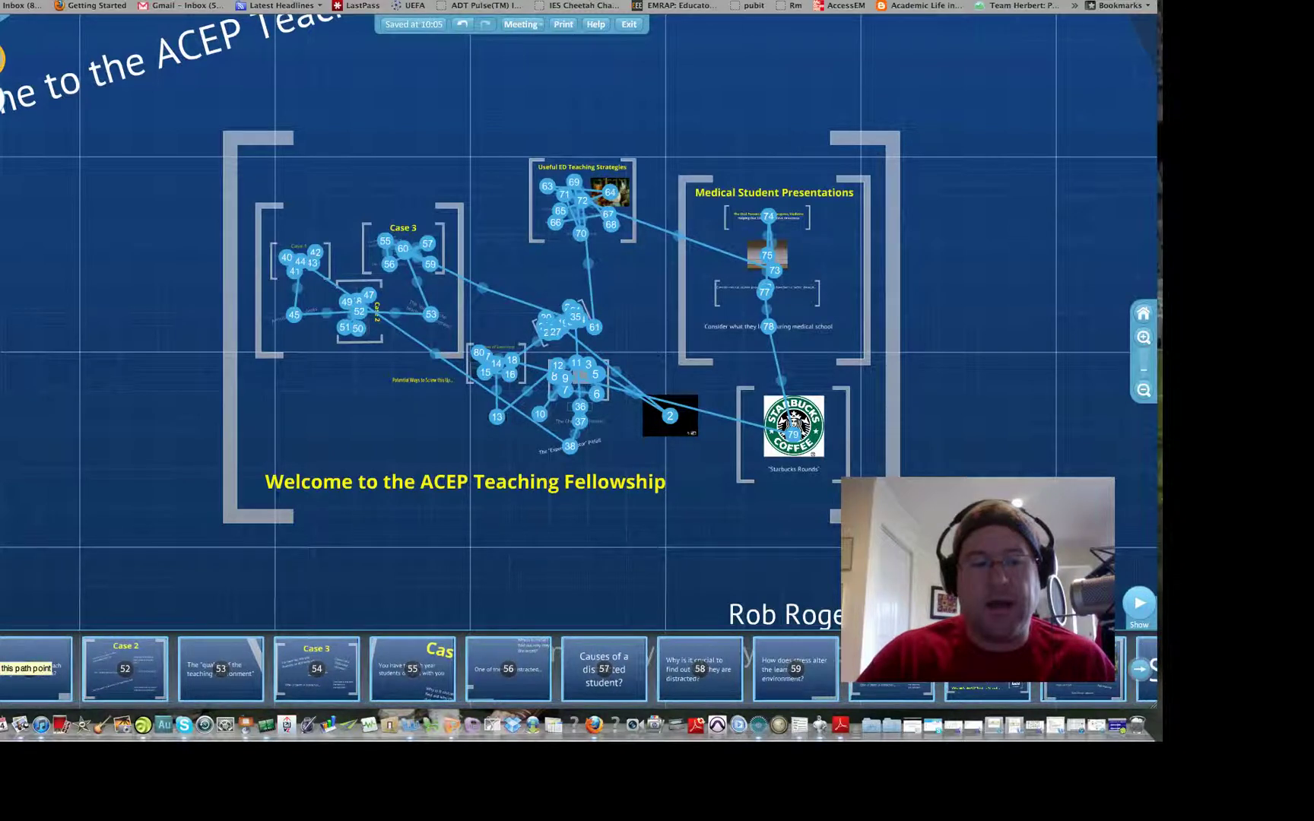
{"action": "left_click", "coordinate": [23, 660]}
{"action": "left_click", "coordinate": [22, 660]}
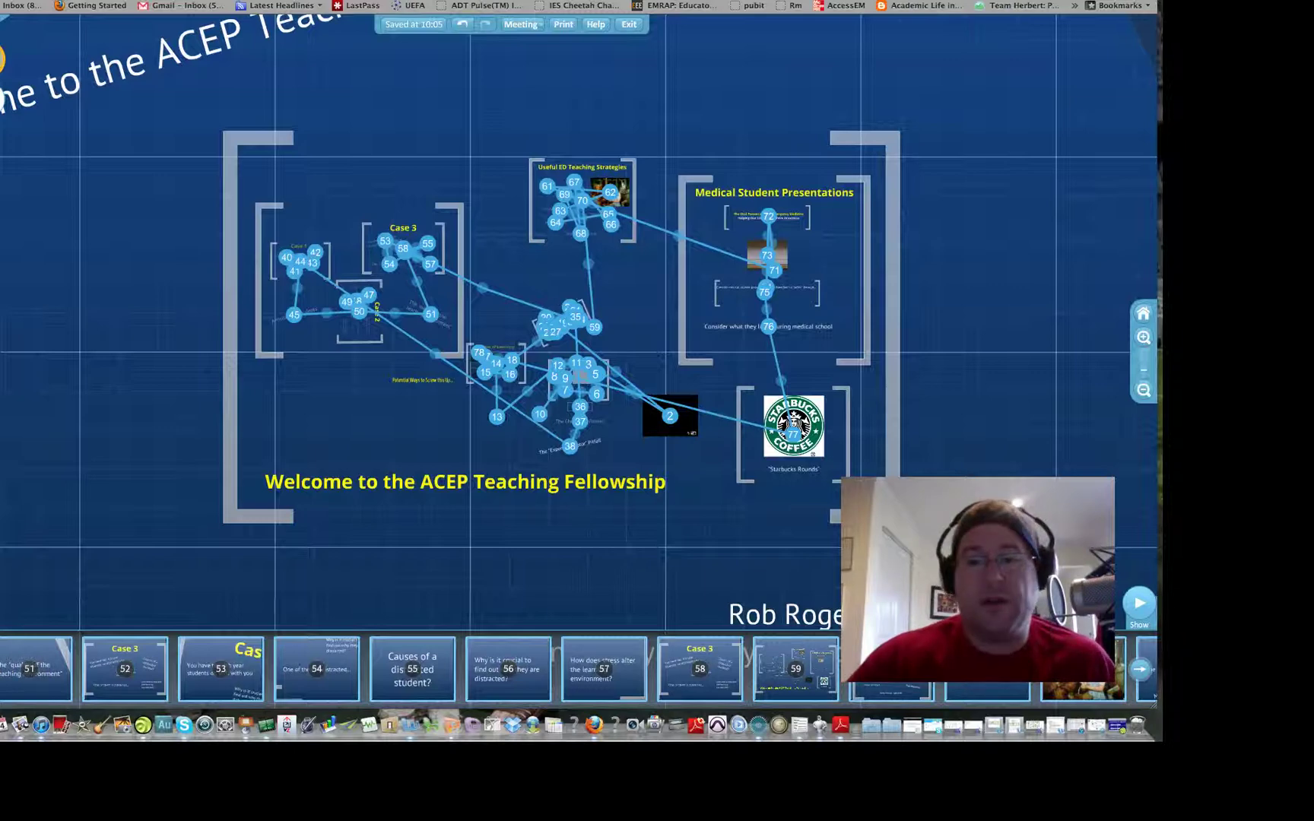
{"action": "left_click", "coordinate": [1143, 392]}
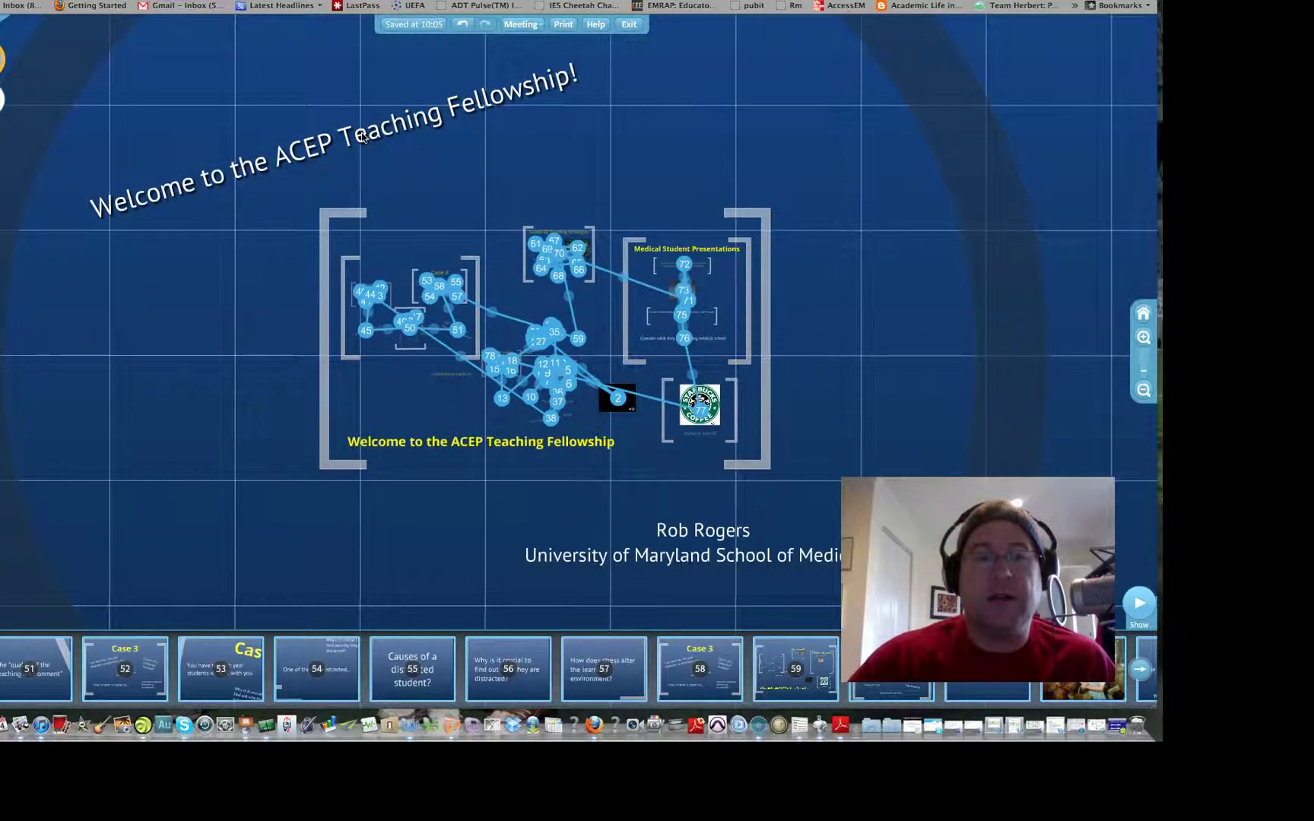
{"action": "left_click", "coordinate": [335, 139]}
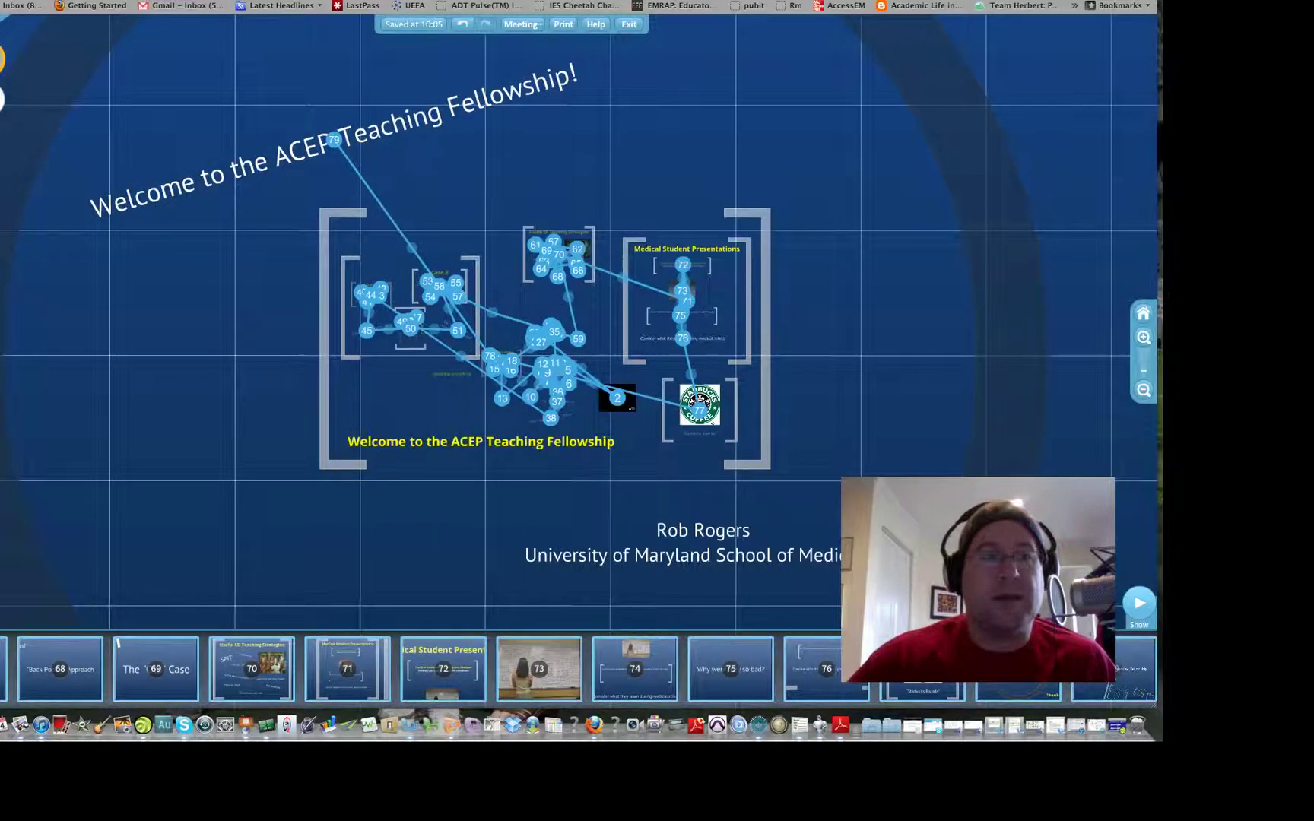
Resize the tilted welcome title and tilt it to slope down-right.
{"action": "key", "text": "Escape"}
{"action": "left_click", "coordinate": [354, 137]}
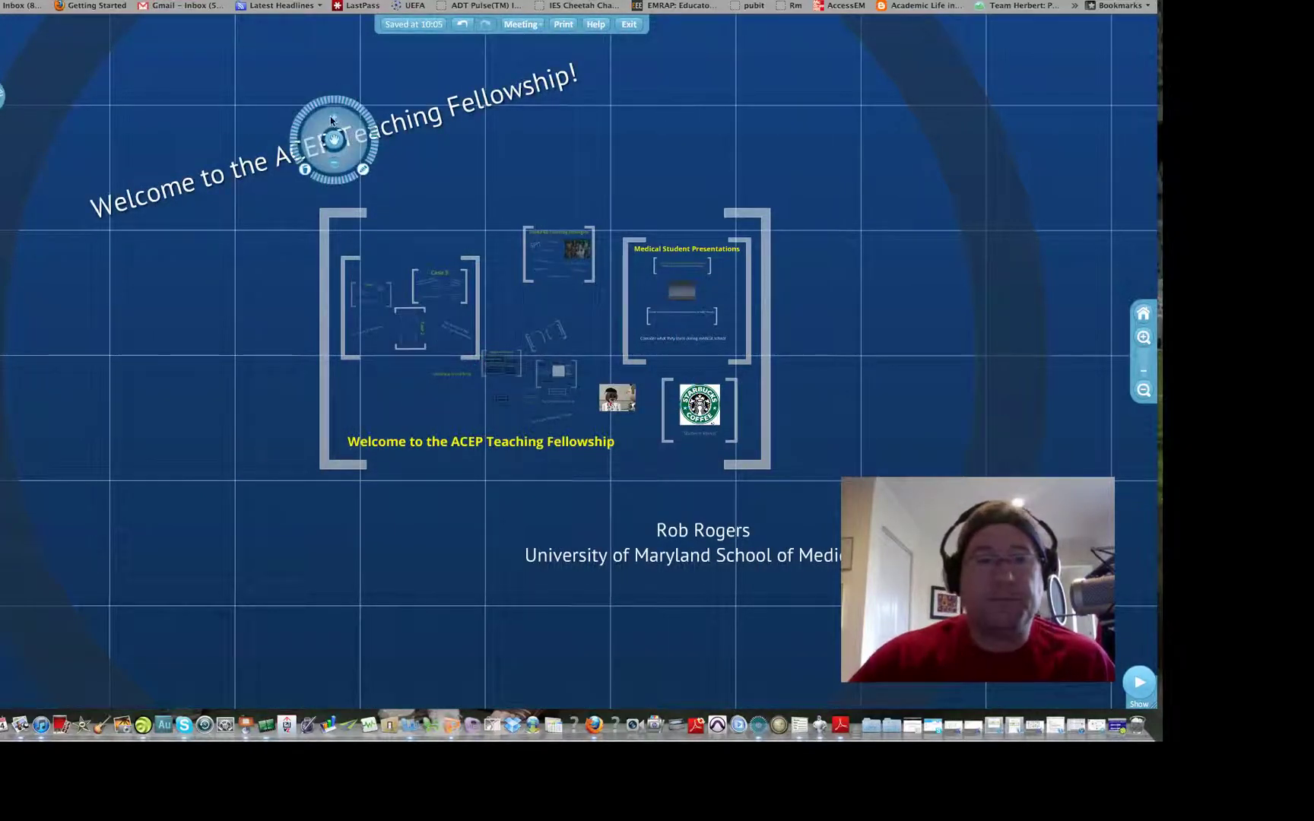
{"action": "left_click", "coordinate": [333, 120]}
{"action": "left_click", "coordinate": [333, 120]}
{"action": "left_click", "coordinate": [333, 162]}
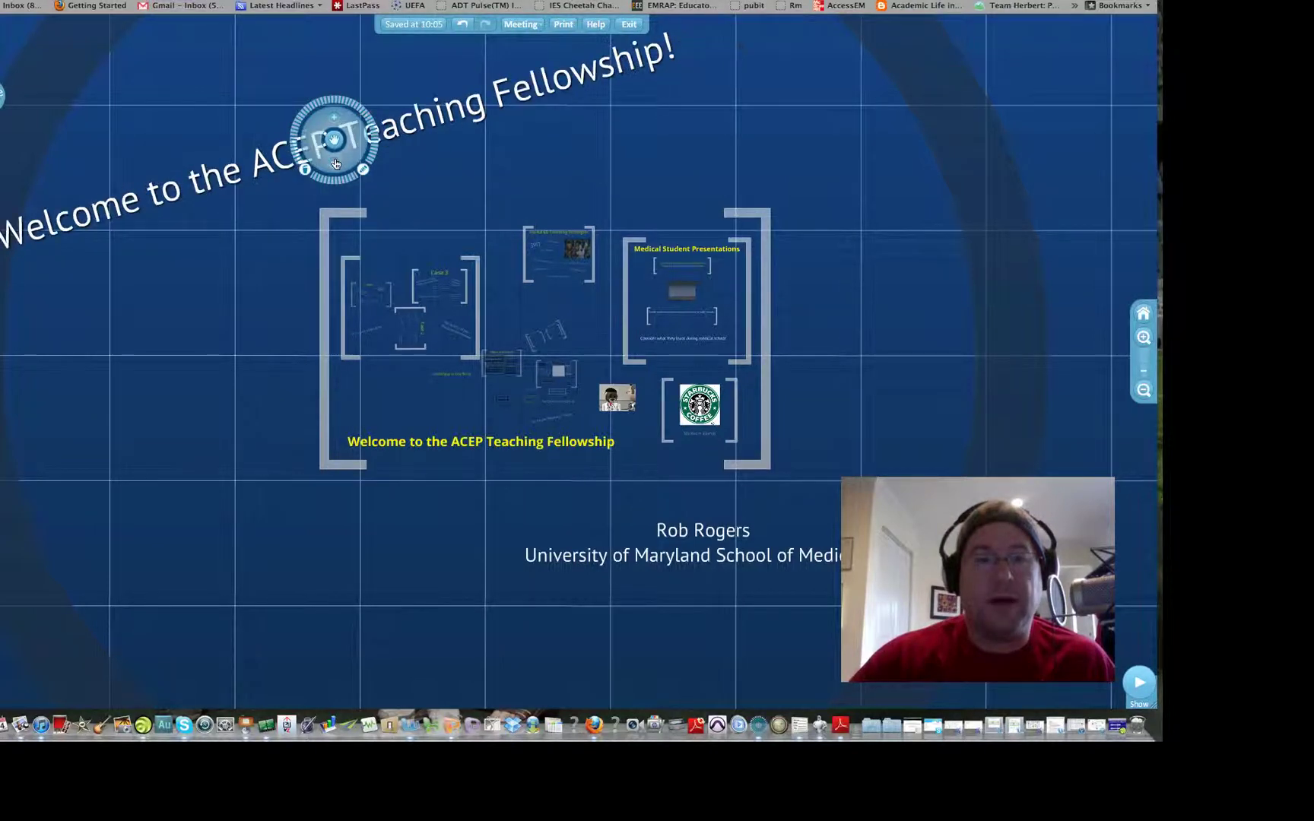
{"action": "left_click_drag", "start_coordinate": [371, 130], "coordinate": [369, 147]}
Rotate the large bracket frame counterclockwise, select the Useful ED Teaching Strategies image, and close the editor.
{"action": "left_click", "coordinate": [326, 243]}
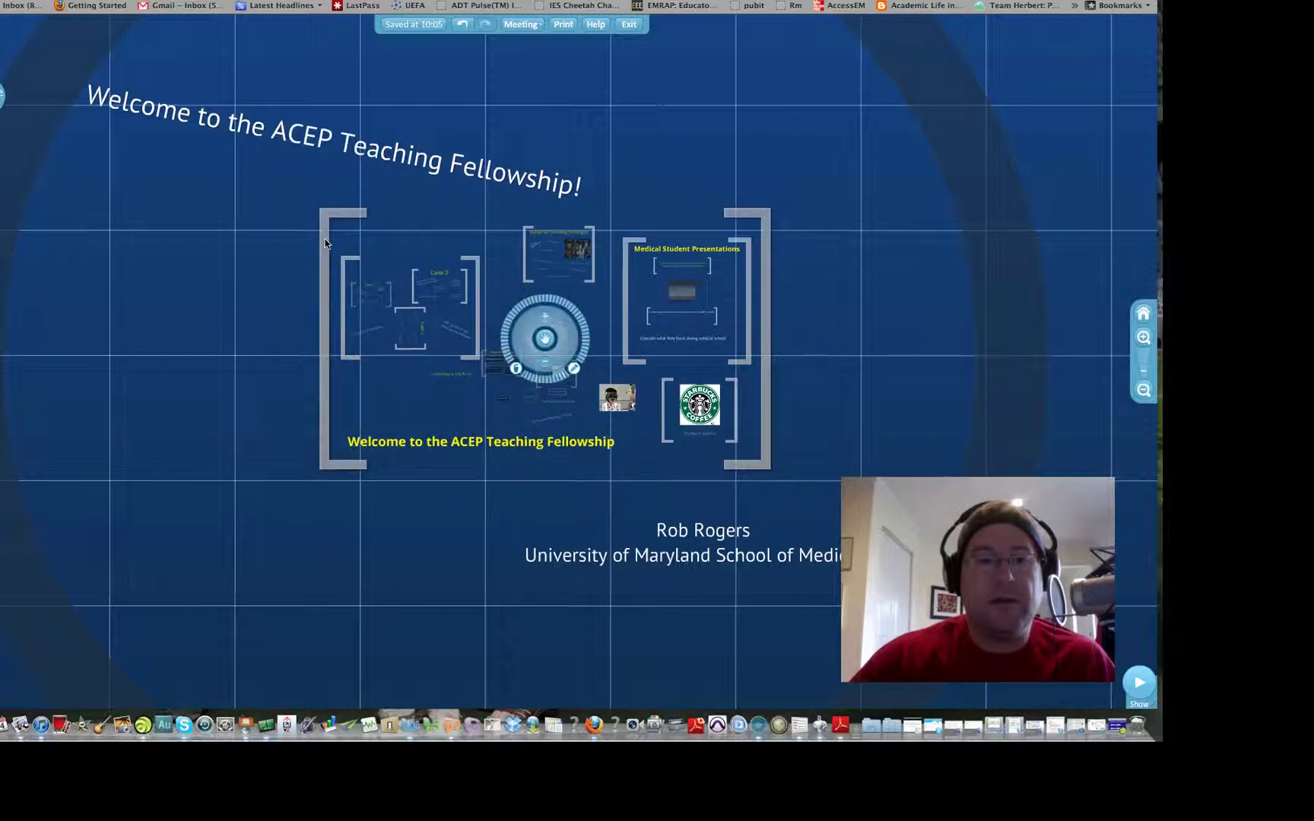
{"action": "left_click_drag", "start_coordinate": [570, 314], "coordinate": [545, 247]}
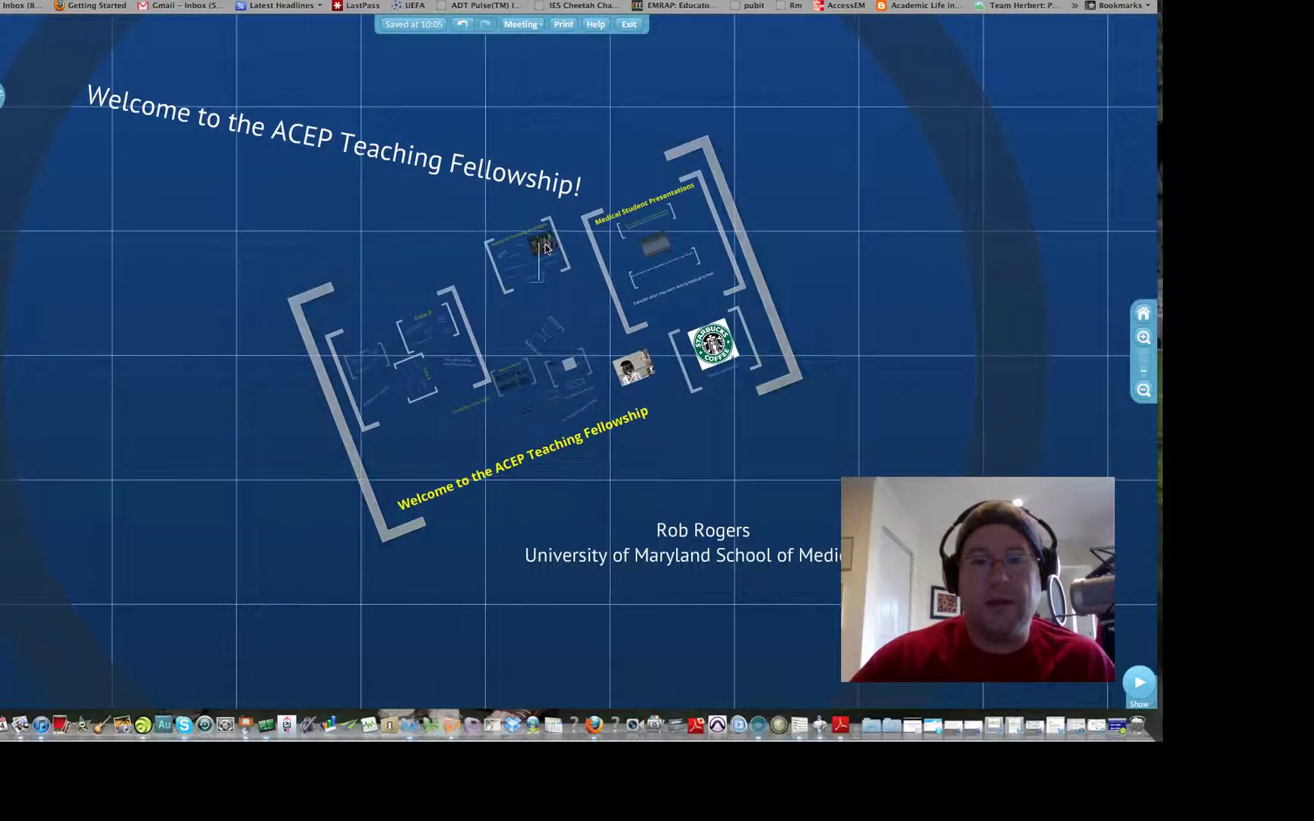
{"action": "scroll", "coordinate": [532, 259], "scroll_direction": "up", "scroll_amount": 3}
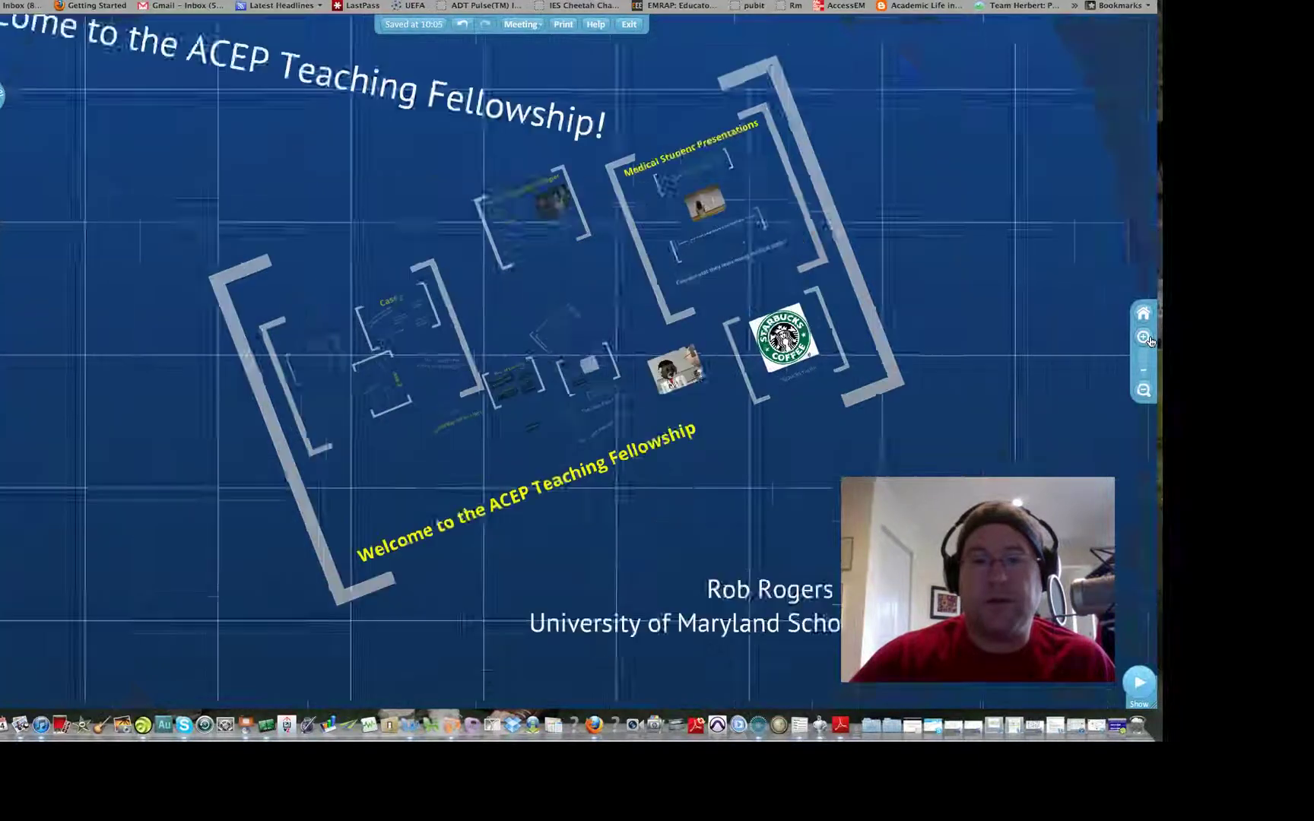
{"action": "left_click", "coordinate": [541, 193]}
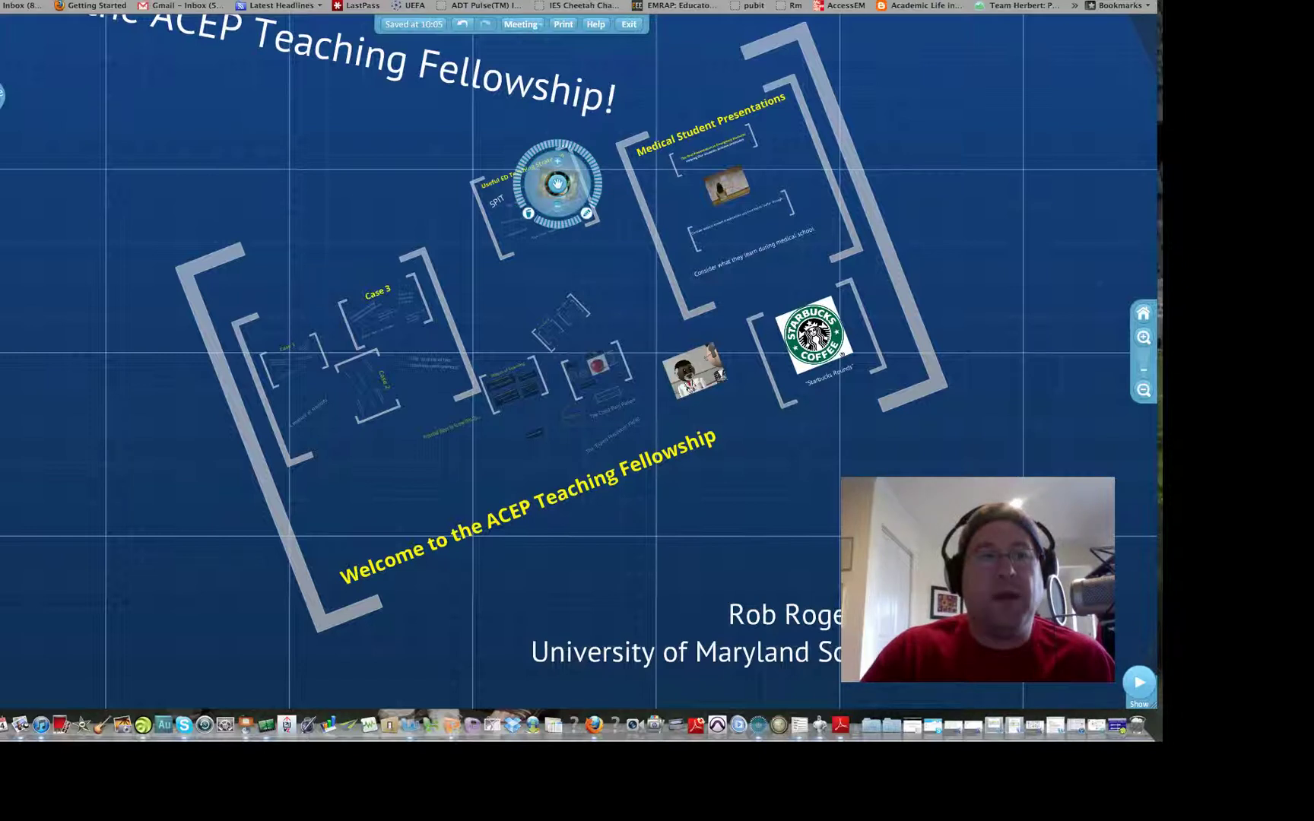
{"action": "key", "text": "super+w"}
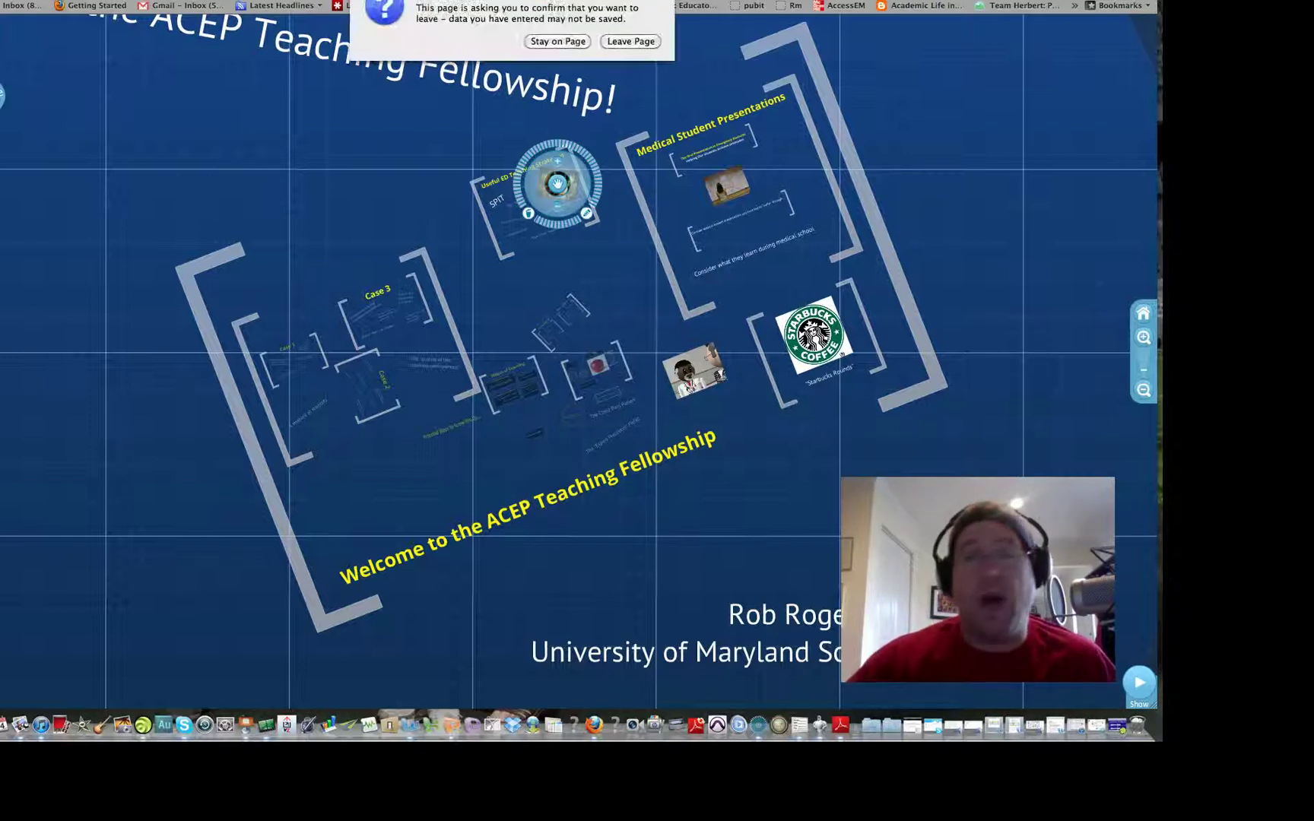
Confirm Leave Page, glance at Your prezis, and settle on the Learn tutorials and cheat sheets page.
{"action": "left_click", "coordinate": [642, 42]}
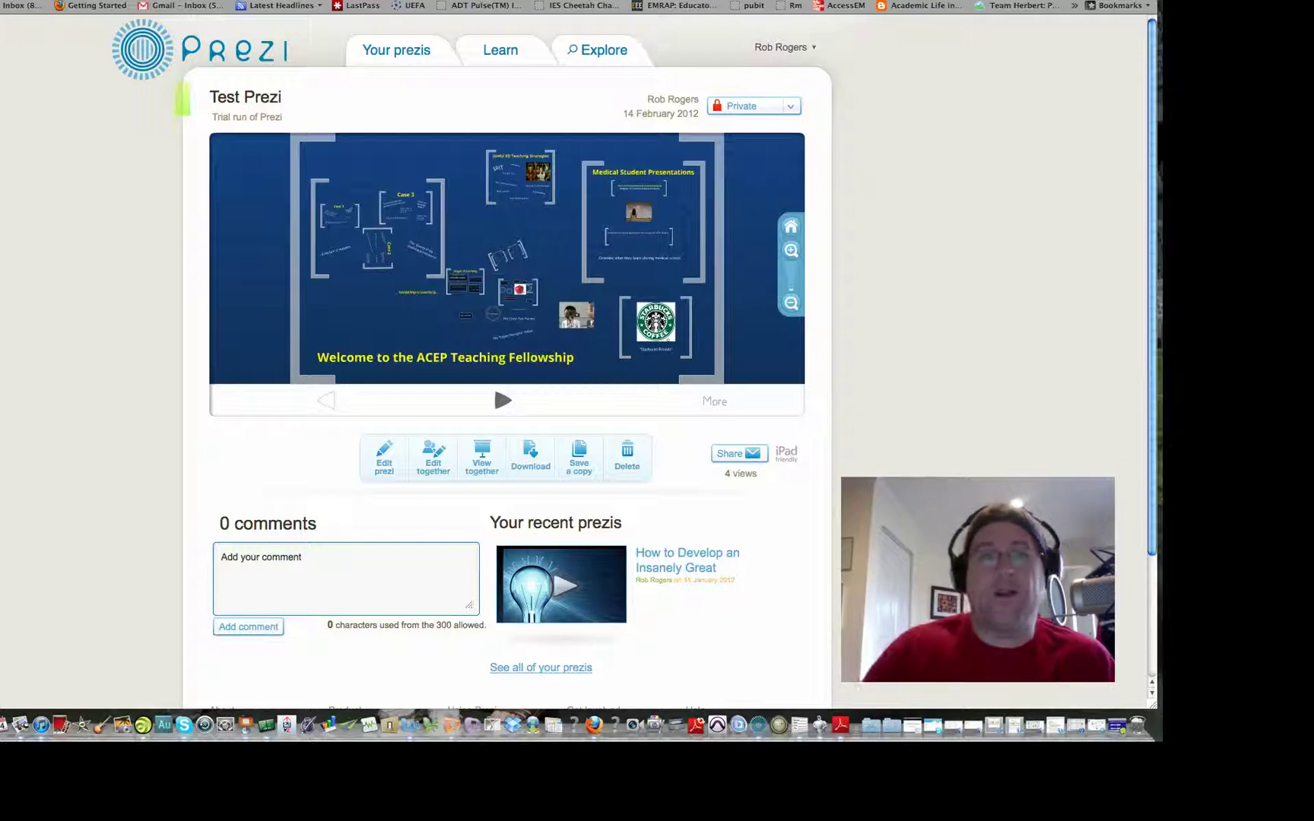
{"action": "left_click", "coordinate": [498, 54]}
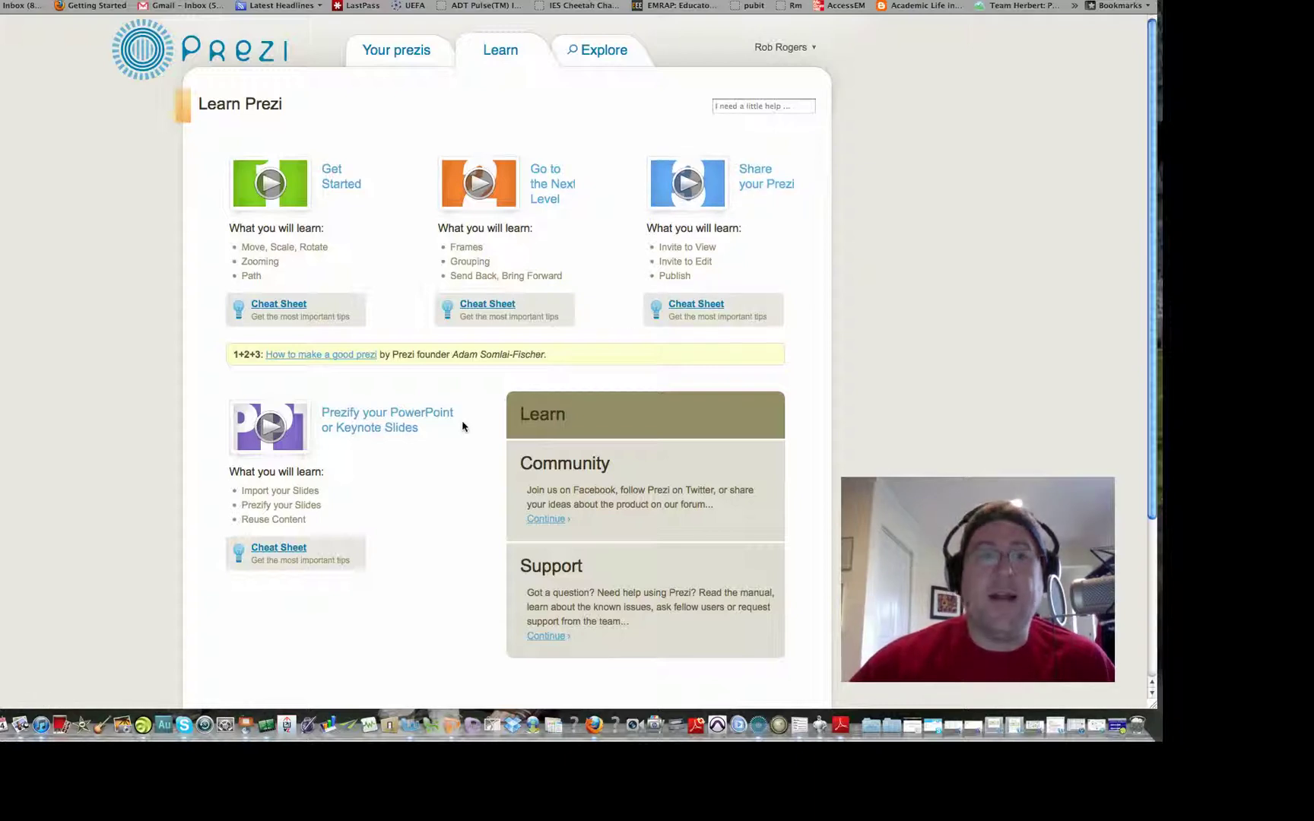
{"action": "left_click", "coordinate": [396, 50]}
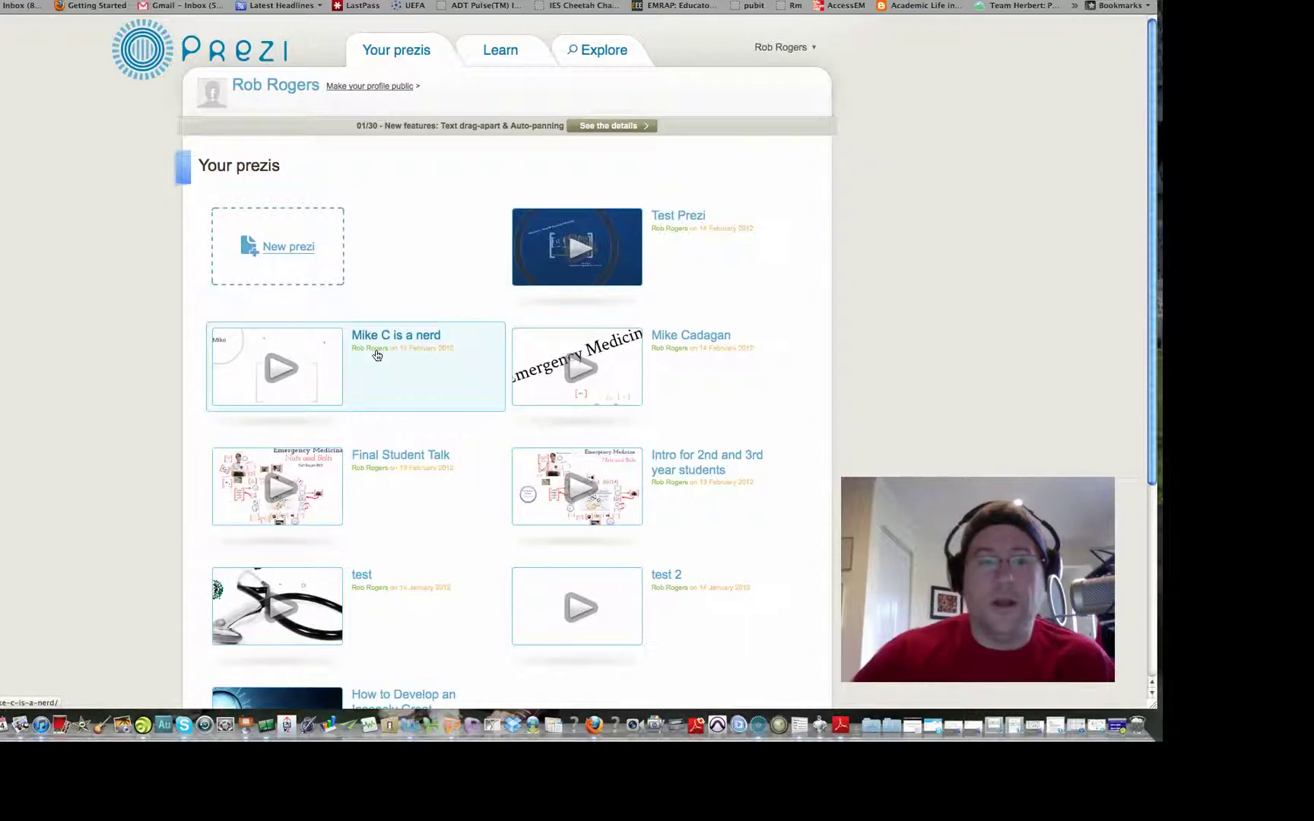
{"action": "scroll", "coordinate": [376, 352], "scroll_direction": "down", "scroll_amount": 3}
{"action": "scroll", "coordinate": [376, 353], "scroll_direction": "up", "scroll_amount": 5}
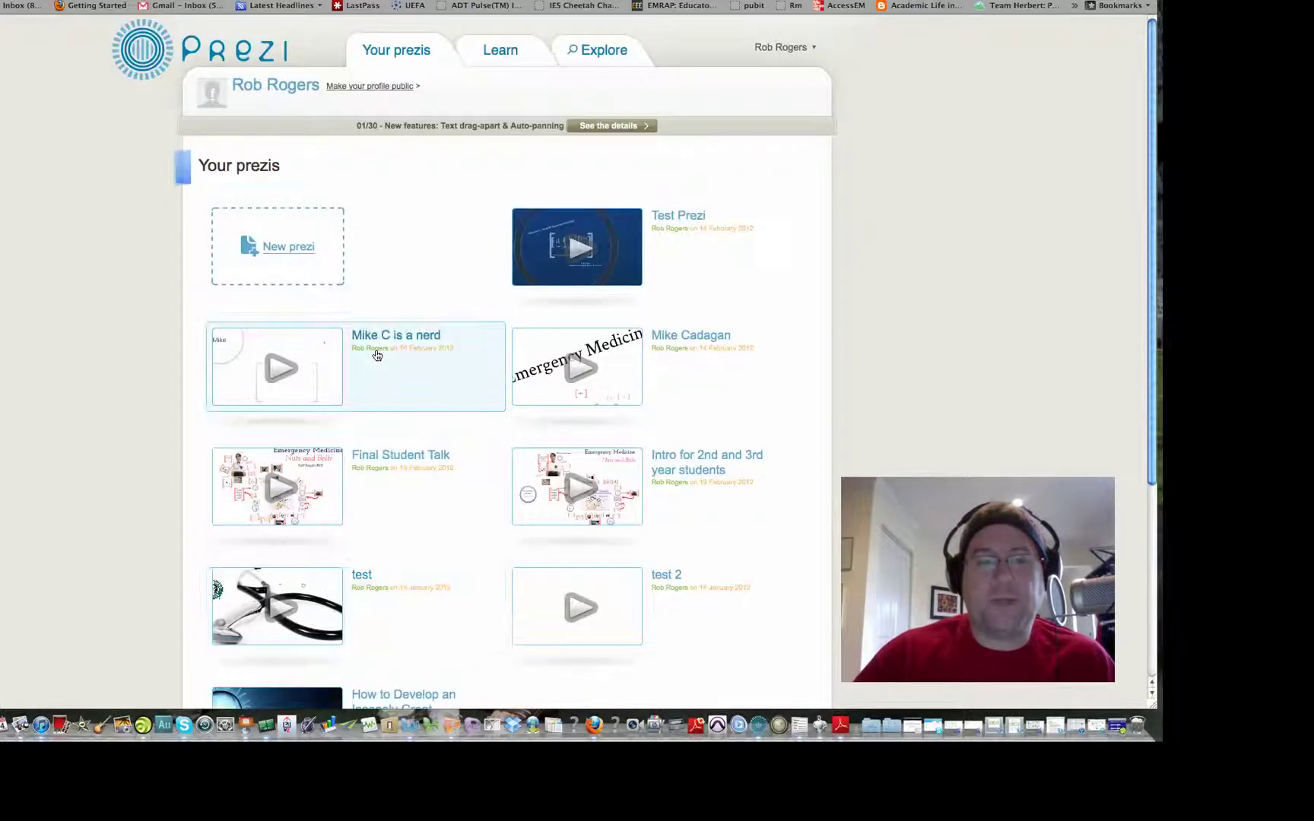
{"action": "left_click", "coordinate": [495, 51]}
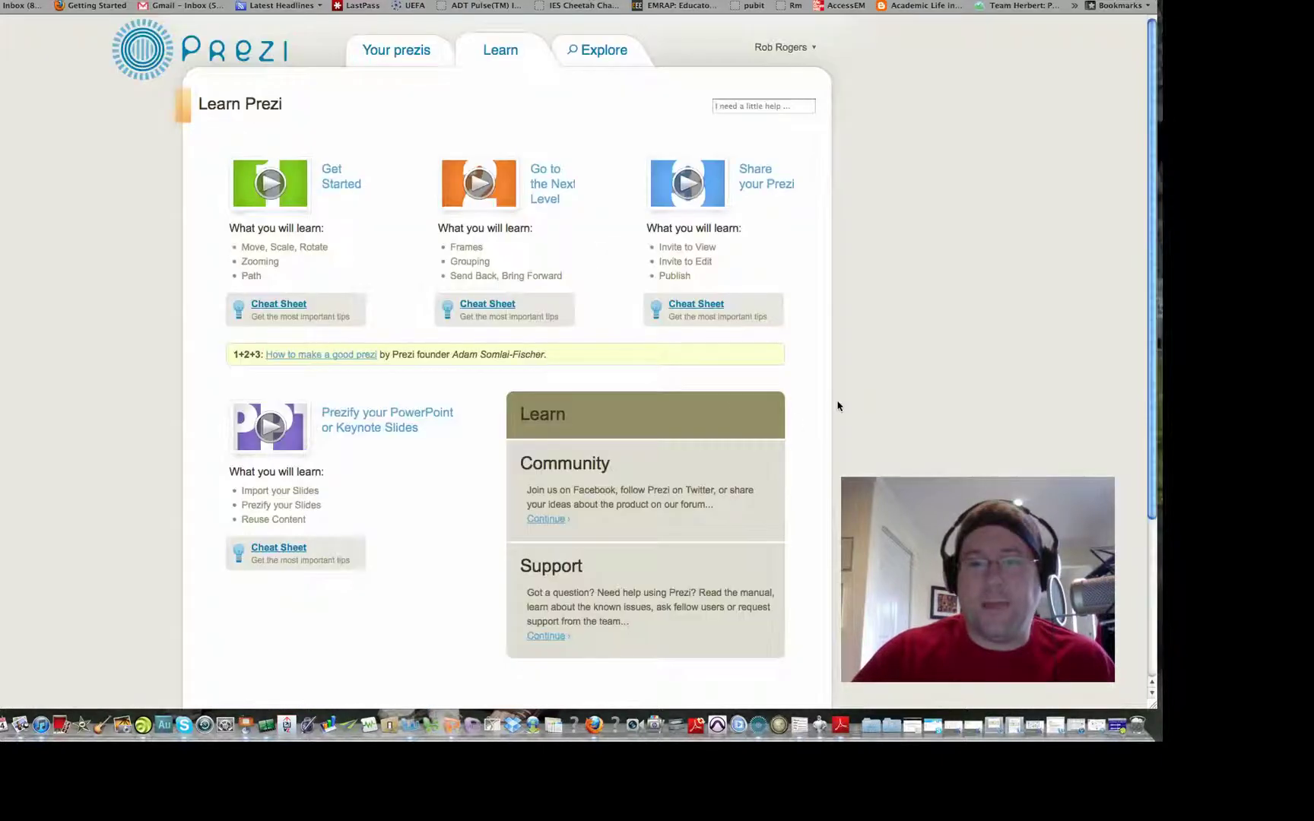
{"action": "scroll", "coordinate": [836, 405], "scroll_direction": "down", "scroll_amount": 5}
{"action": "scroll", "coordinate": [837, 405], "scroll_direction": "up", "scroll_amount": 5}
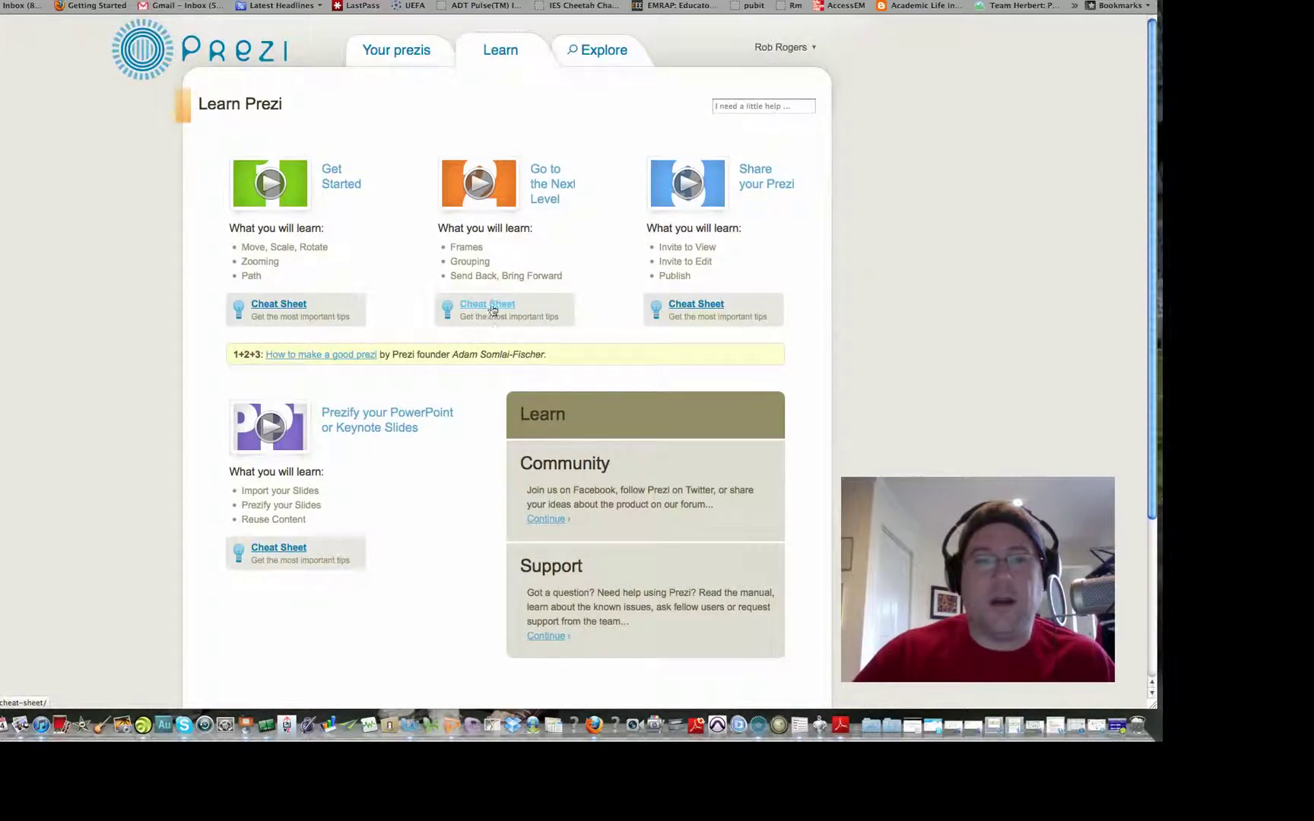
From Explore, preview 'How web video powers global innovation' through its breakdancer video and dancers quote frames.
{"action": "left_click", "coordinate": [593, 51]}
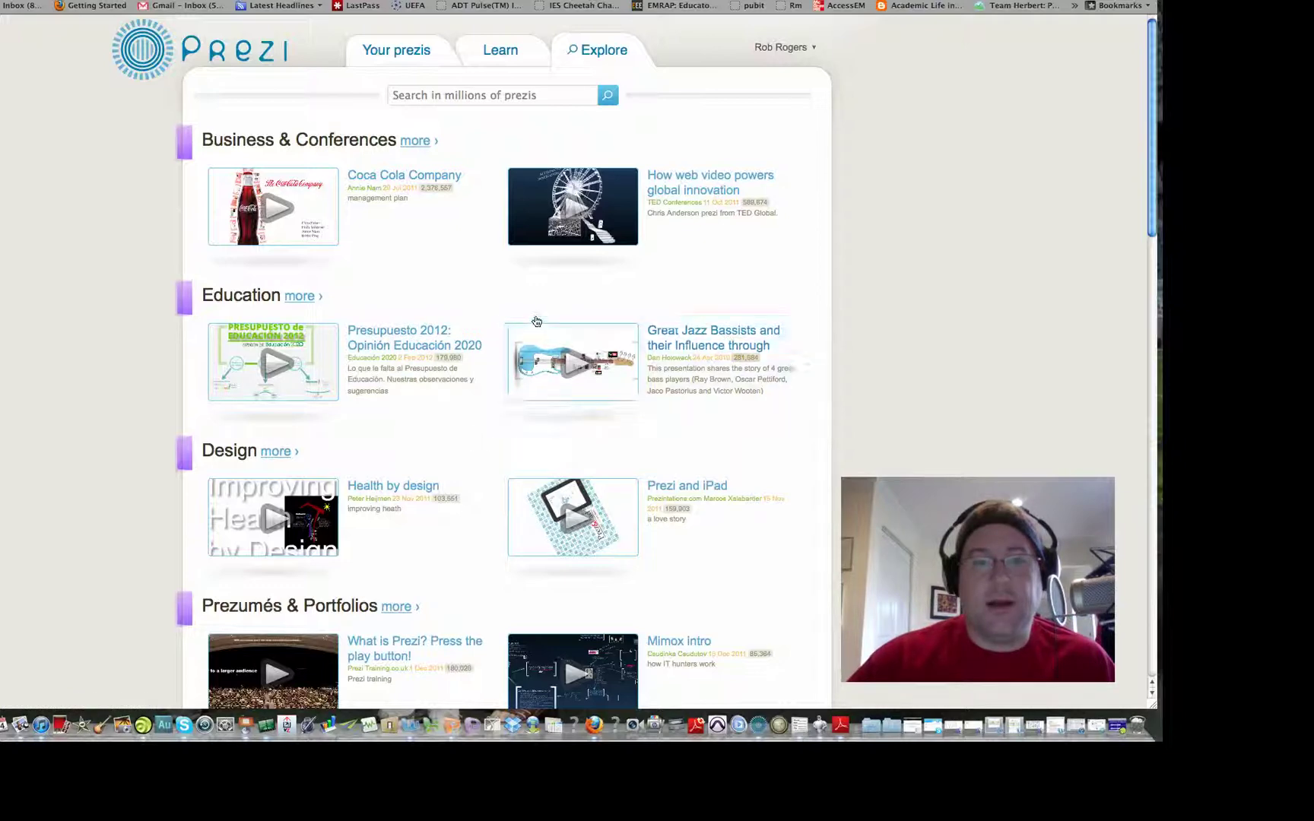
{"action": "left_click", "coordinate": [533, 195]}
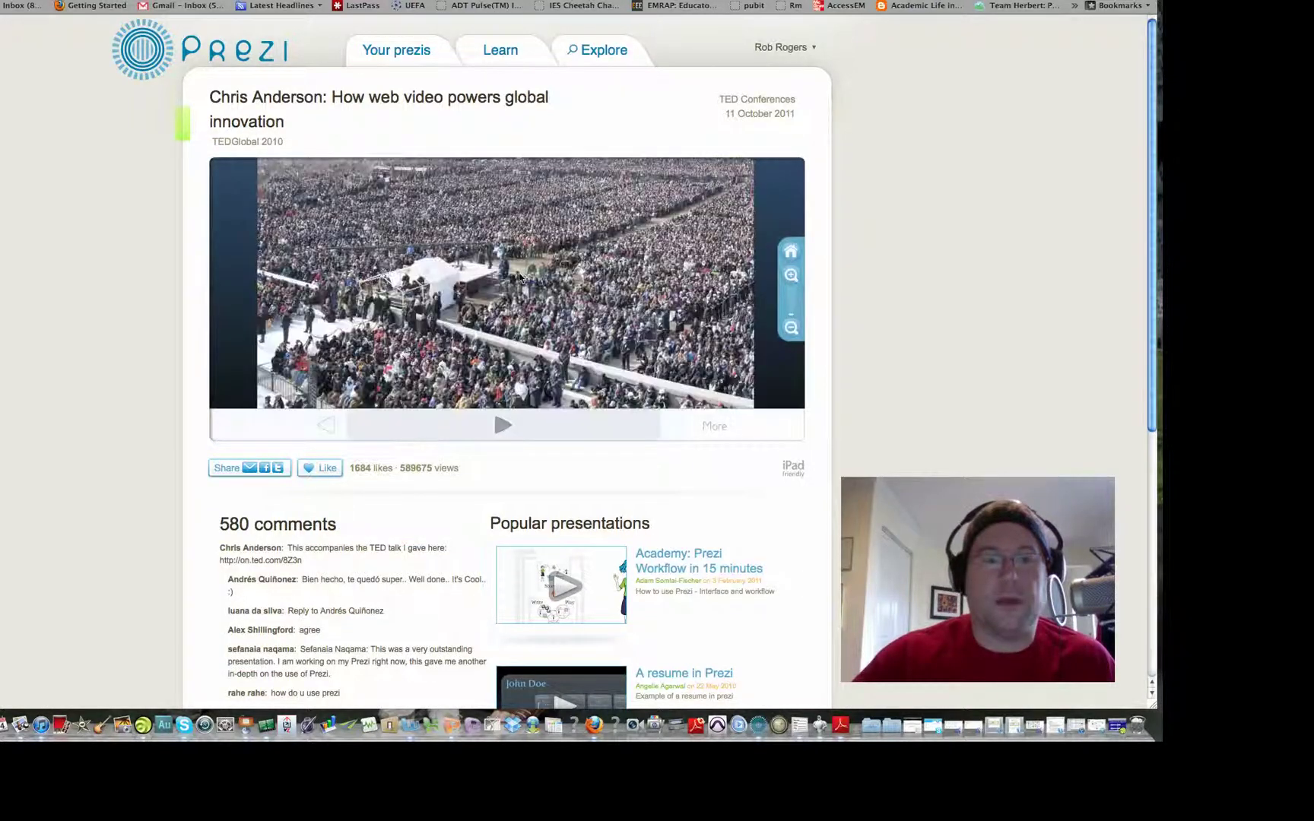
{"action": "left_click", "coordinate": [502, 426]}
{"action": "left_click", "coordinate": [502, 427]}
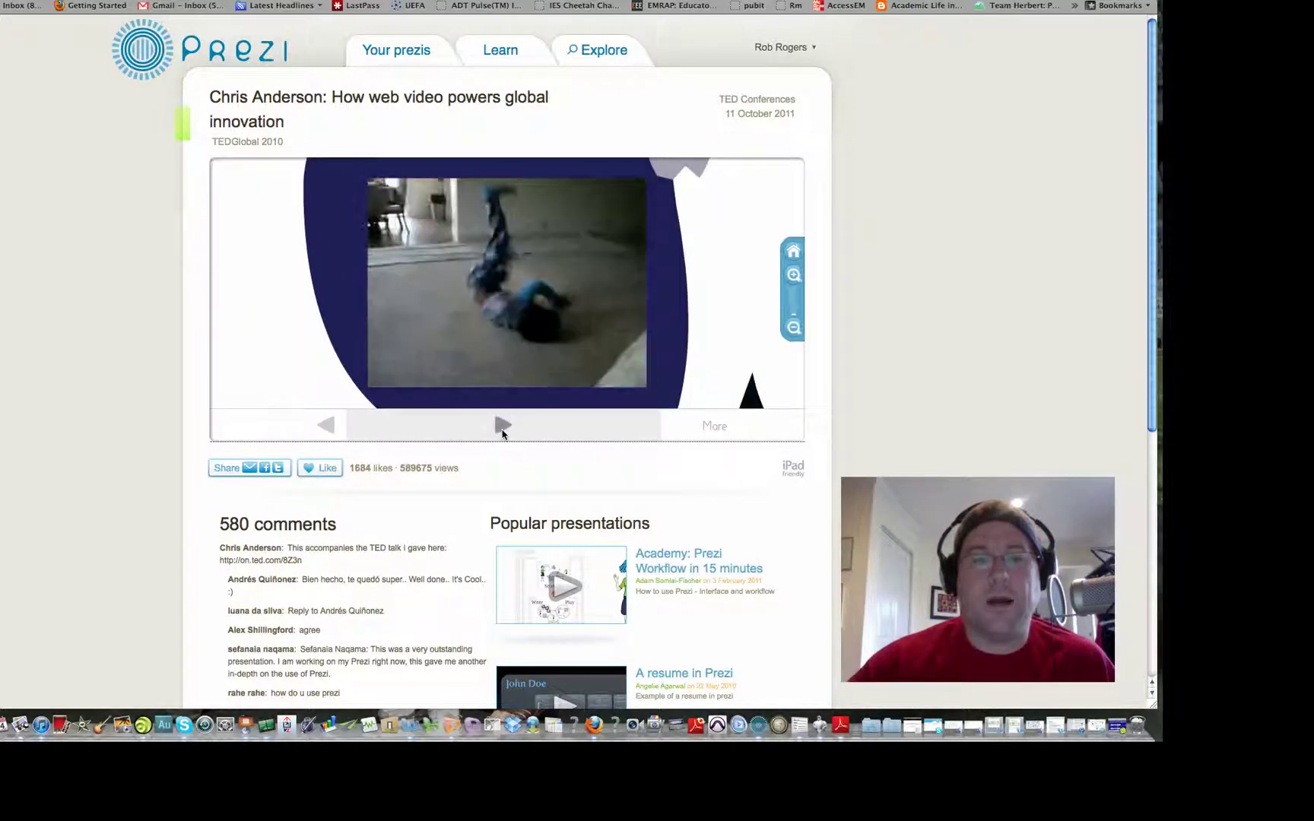
{"action": "left_click", "coordinate": [502, 426]}
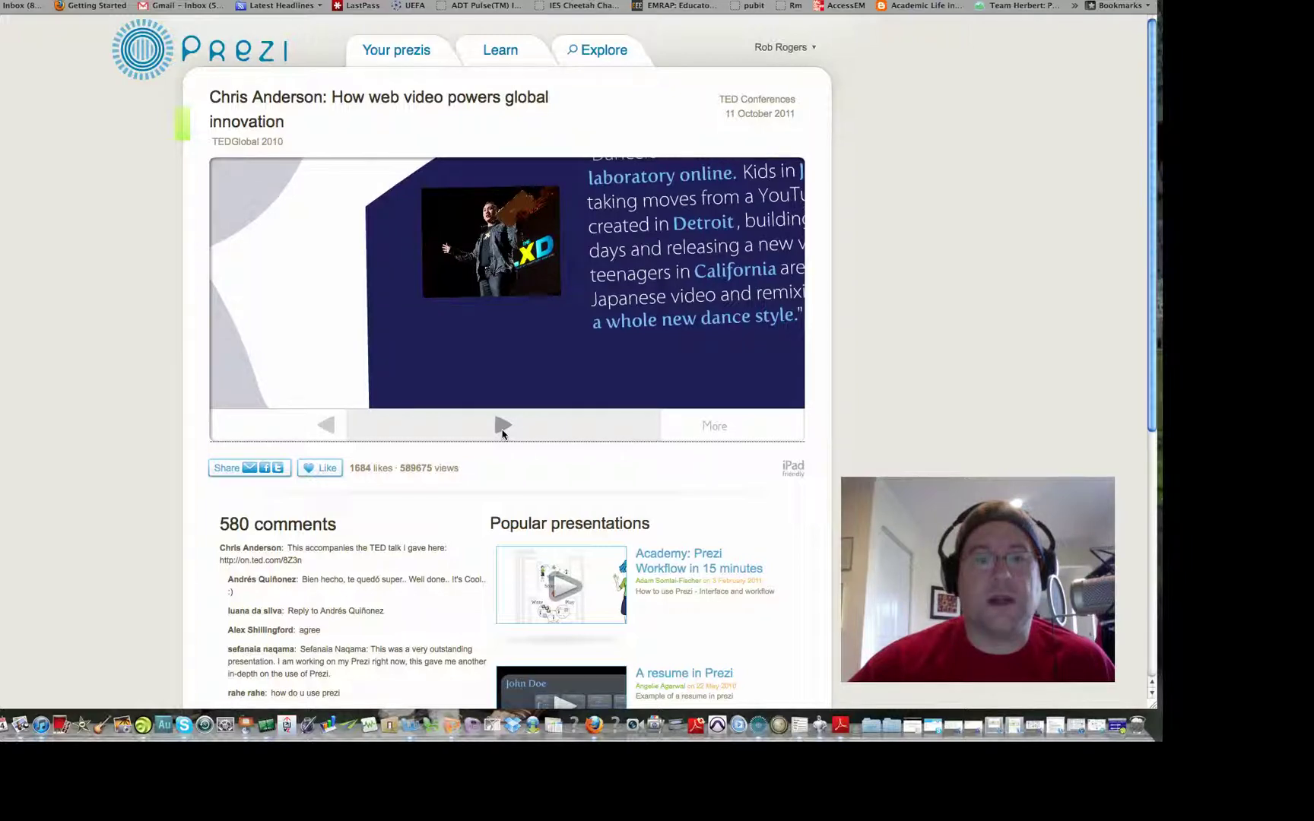
{"action": "left_click", "coordinate": [503, 423]}
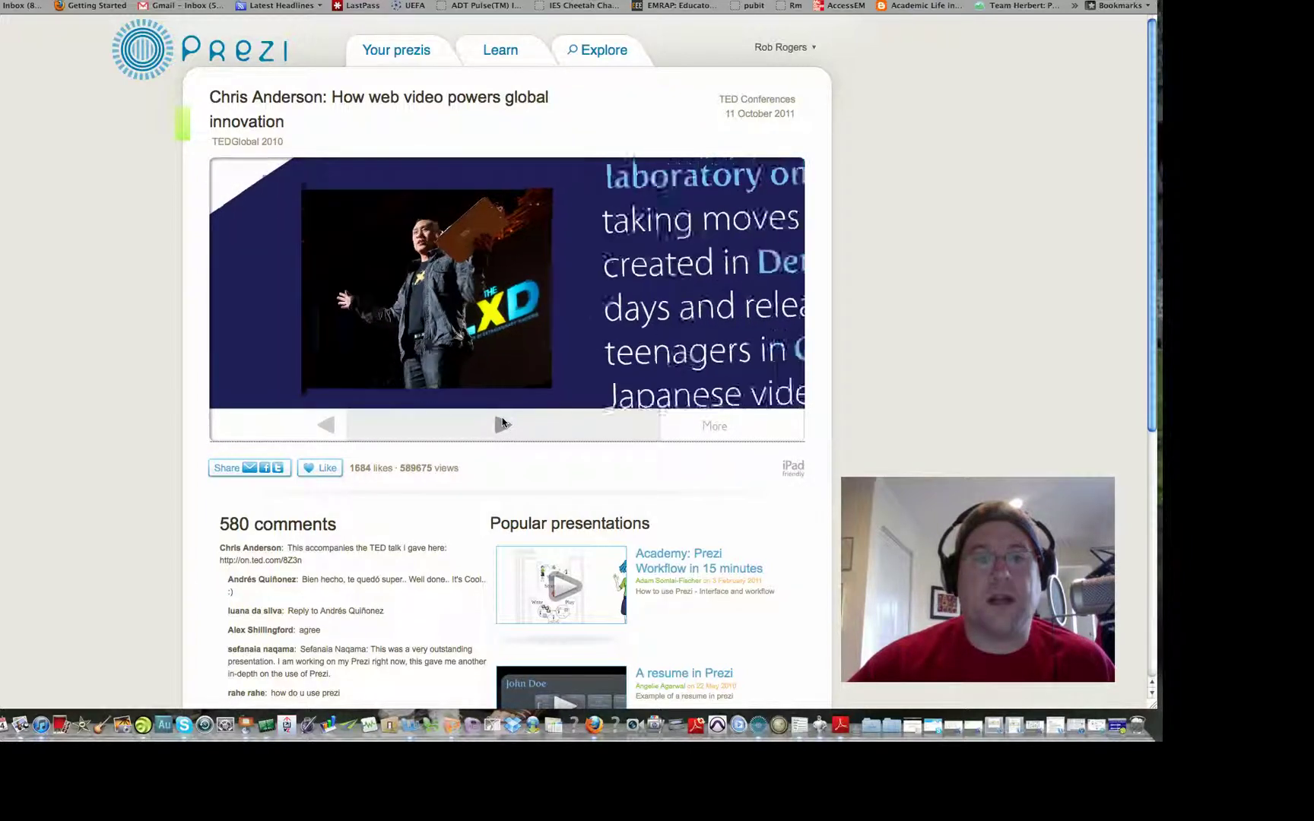
{"action": "left_click", "coordinate": [502, 423]}
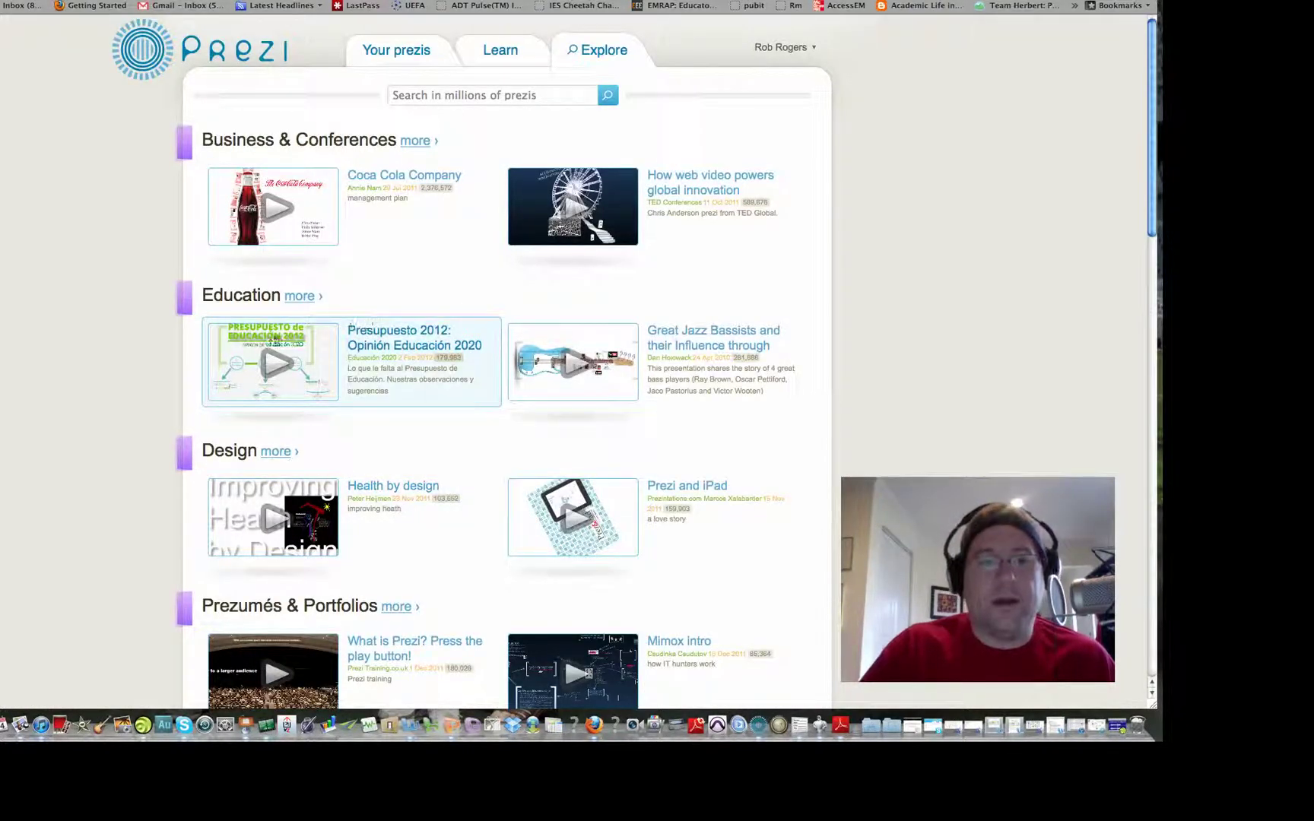
Play Great Jazz Bassists through the 1922, 1943, 1947 and 1949 frames to 'Born 1951, Norristown'.
{"action": "left_click", "coordinate": [528, 339]}
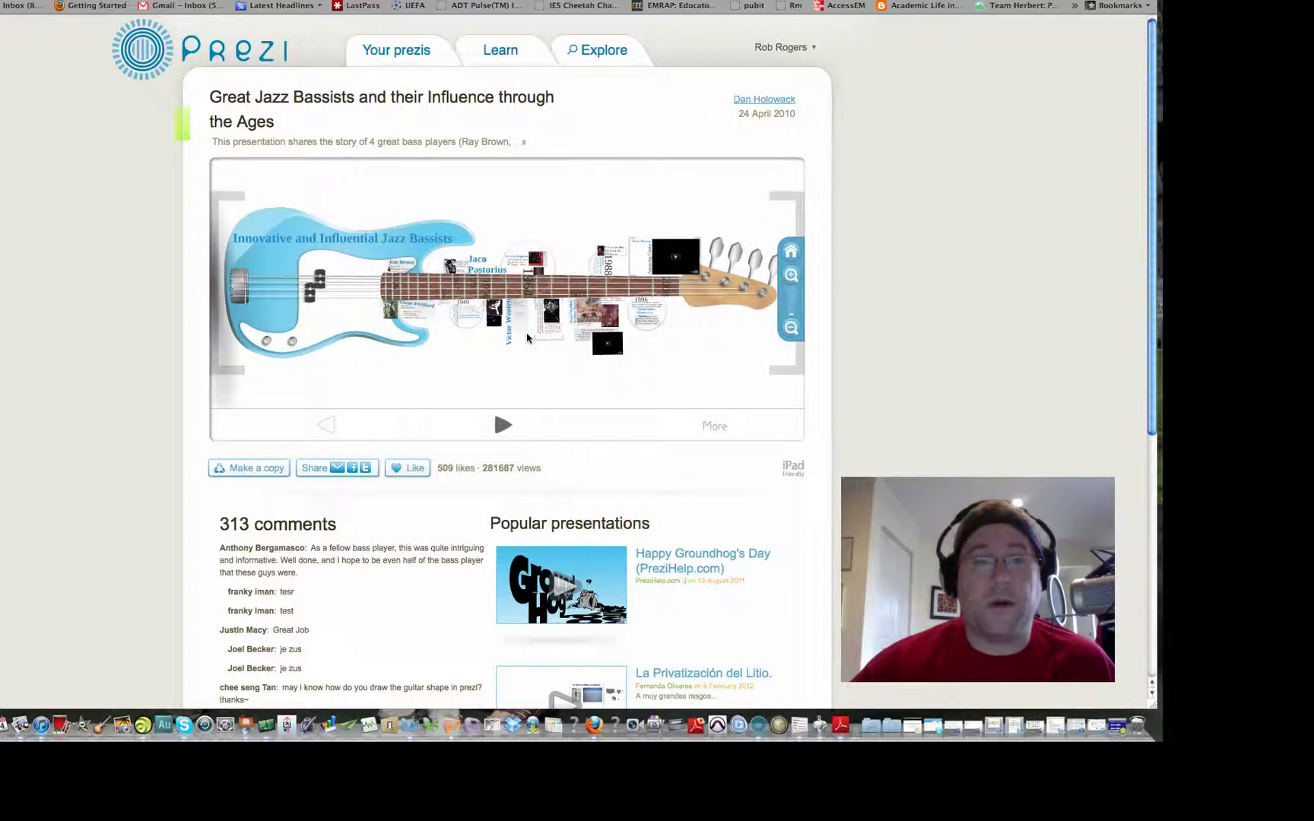
{"action": "left_click", "coordinate": [502, 426]}
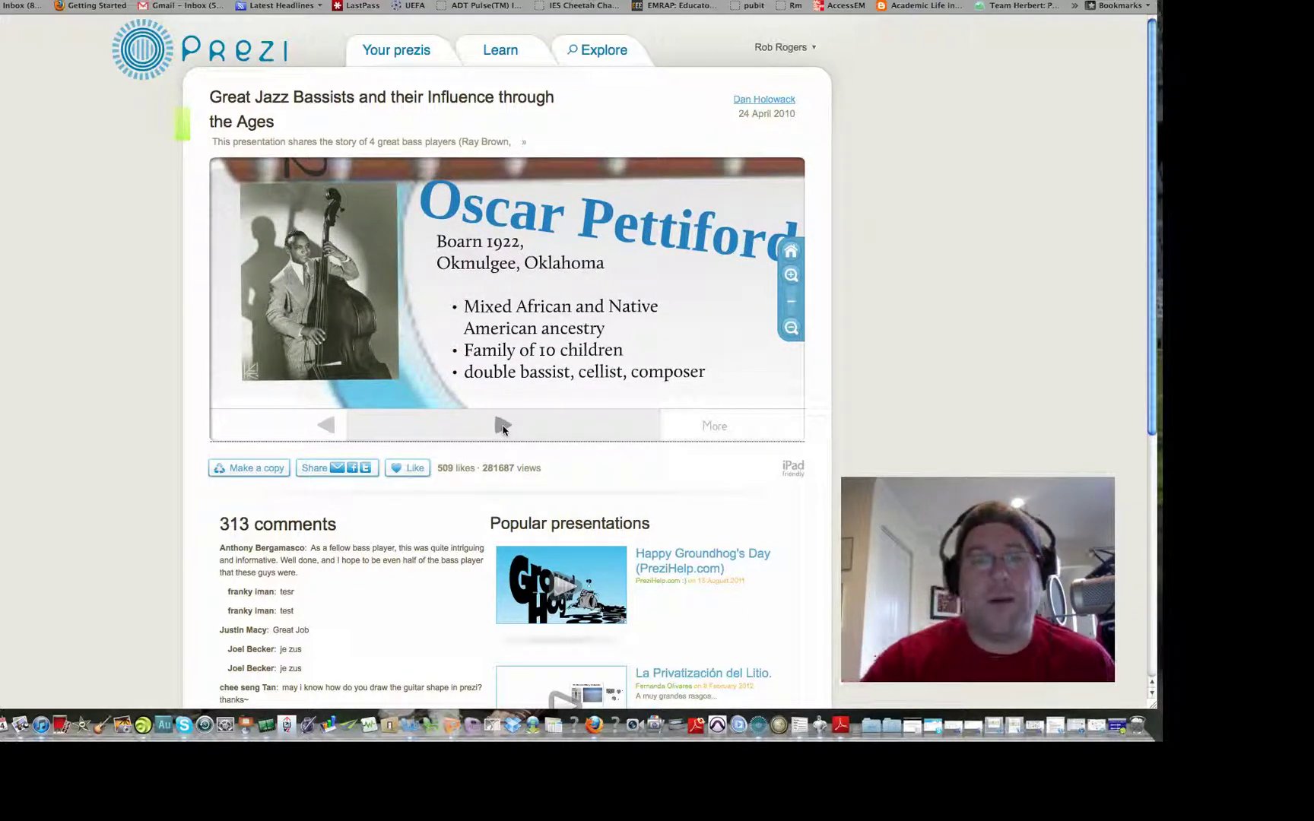
{"action": "left_click", "coordinate": [503, 426]}
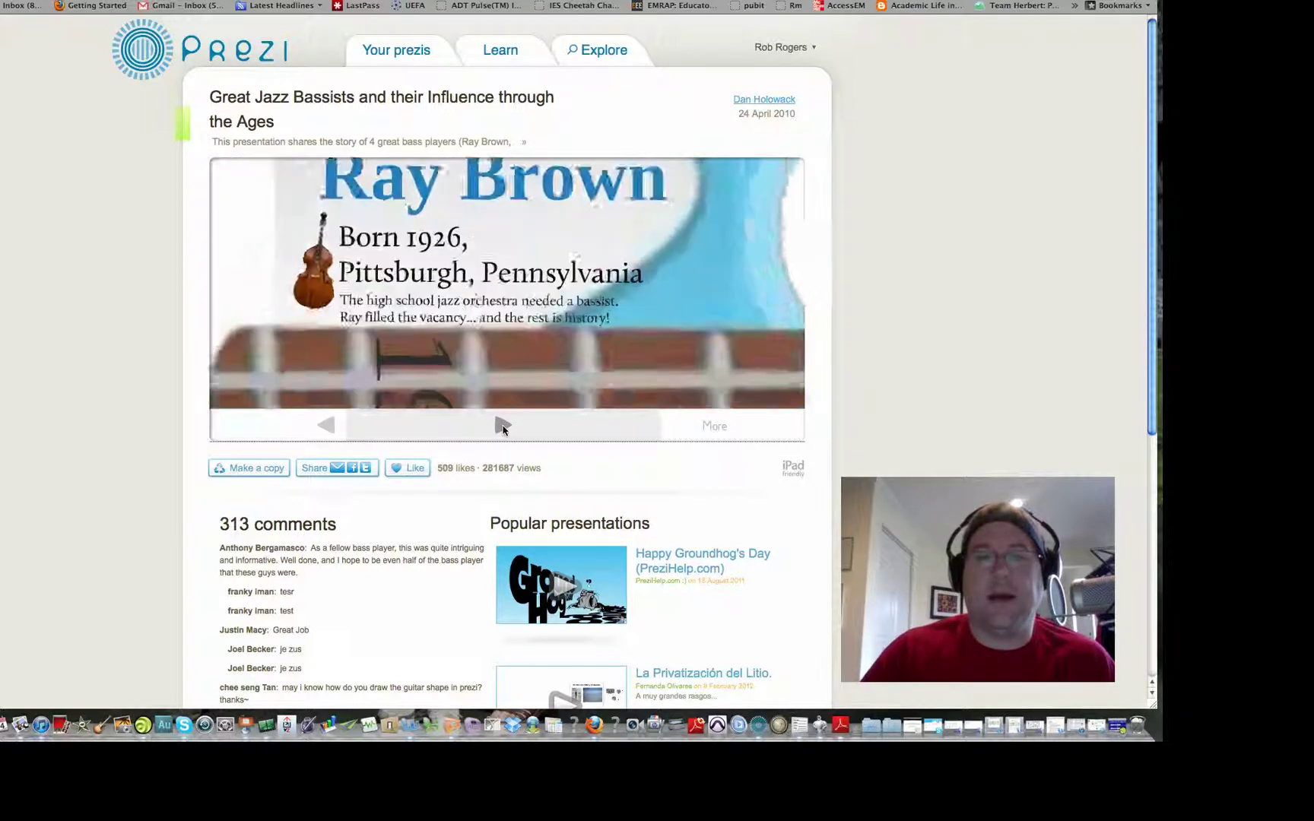
{"action": "left_click", "coordinate": [503, 426]}
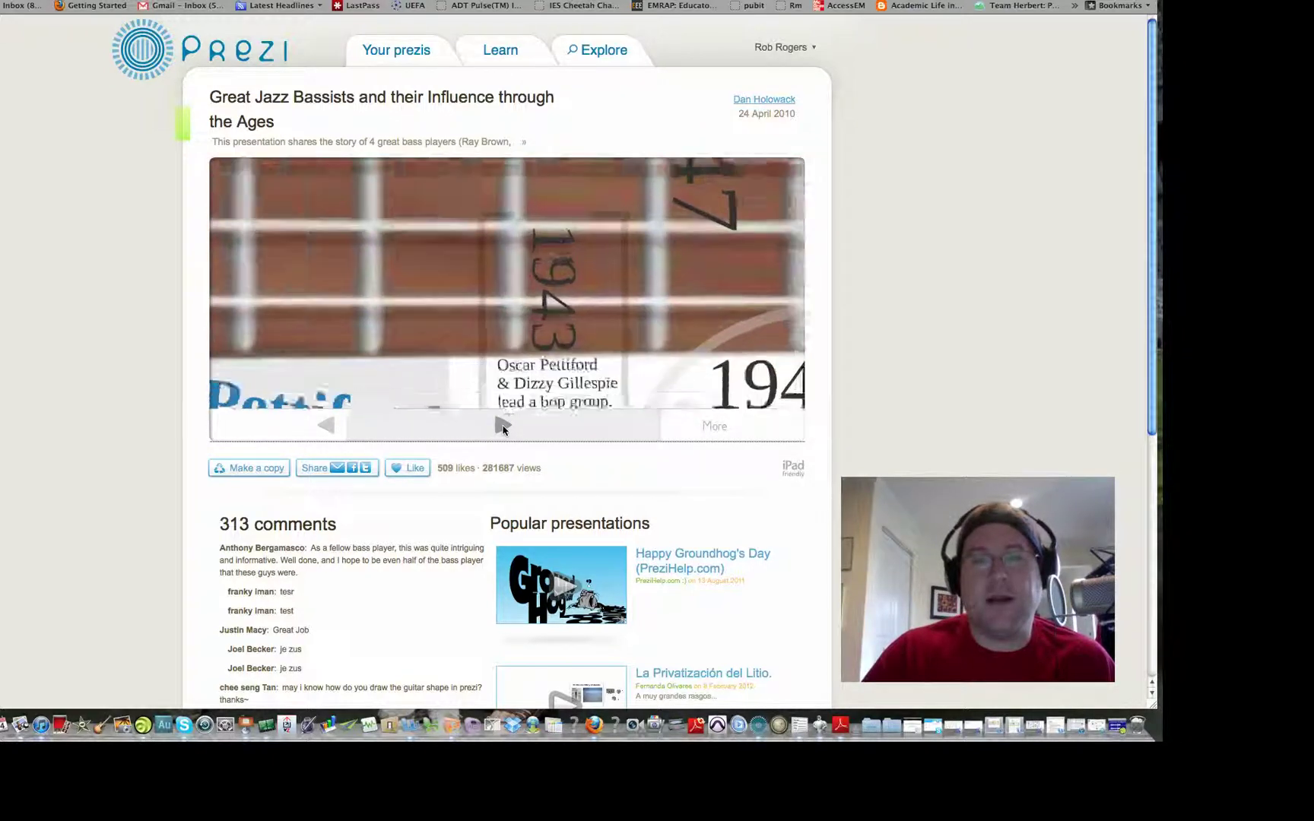
{"action": "left_click", "coordinate": [503, 427]}
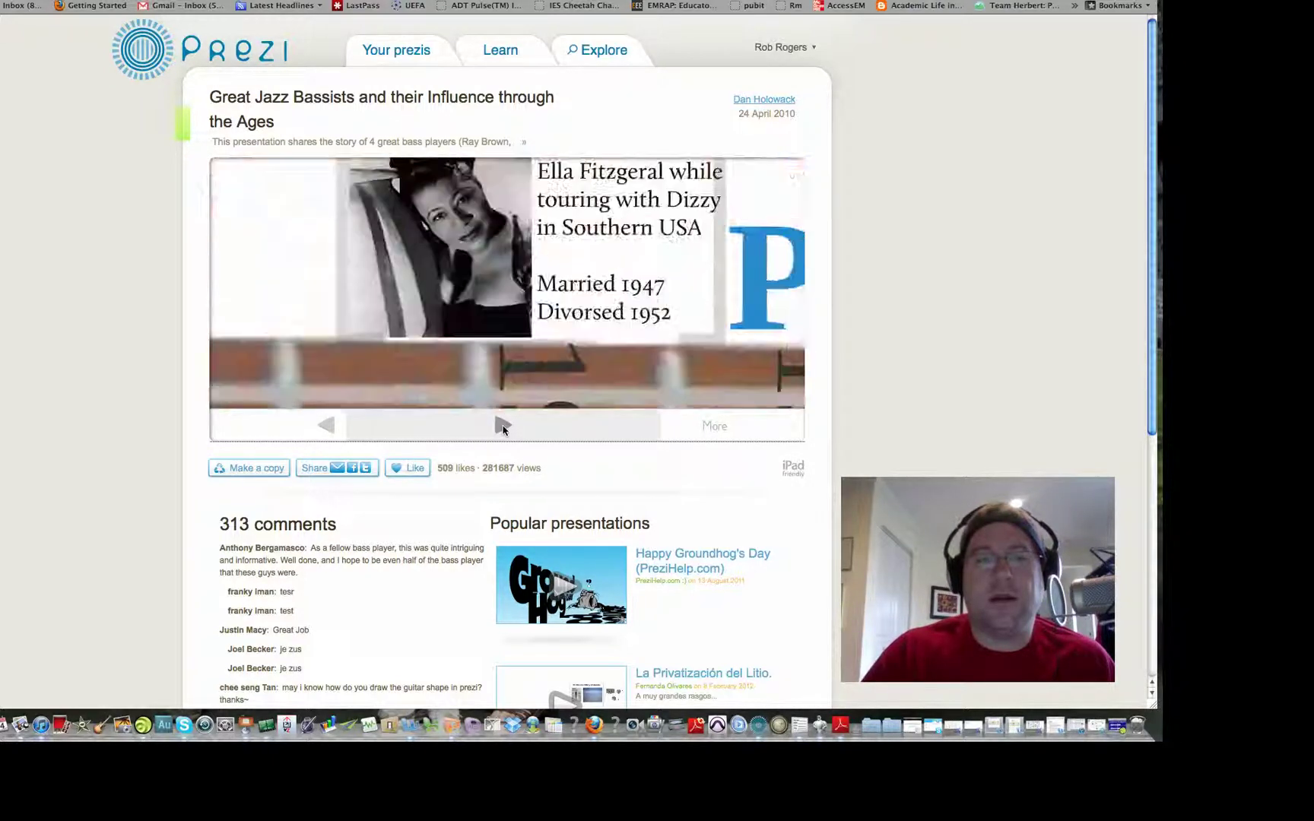
{"action": "left_click", "coordinate": [502, 427]}
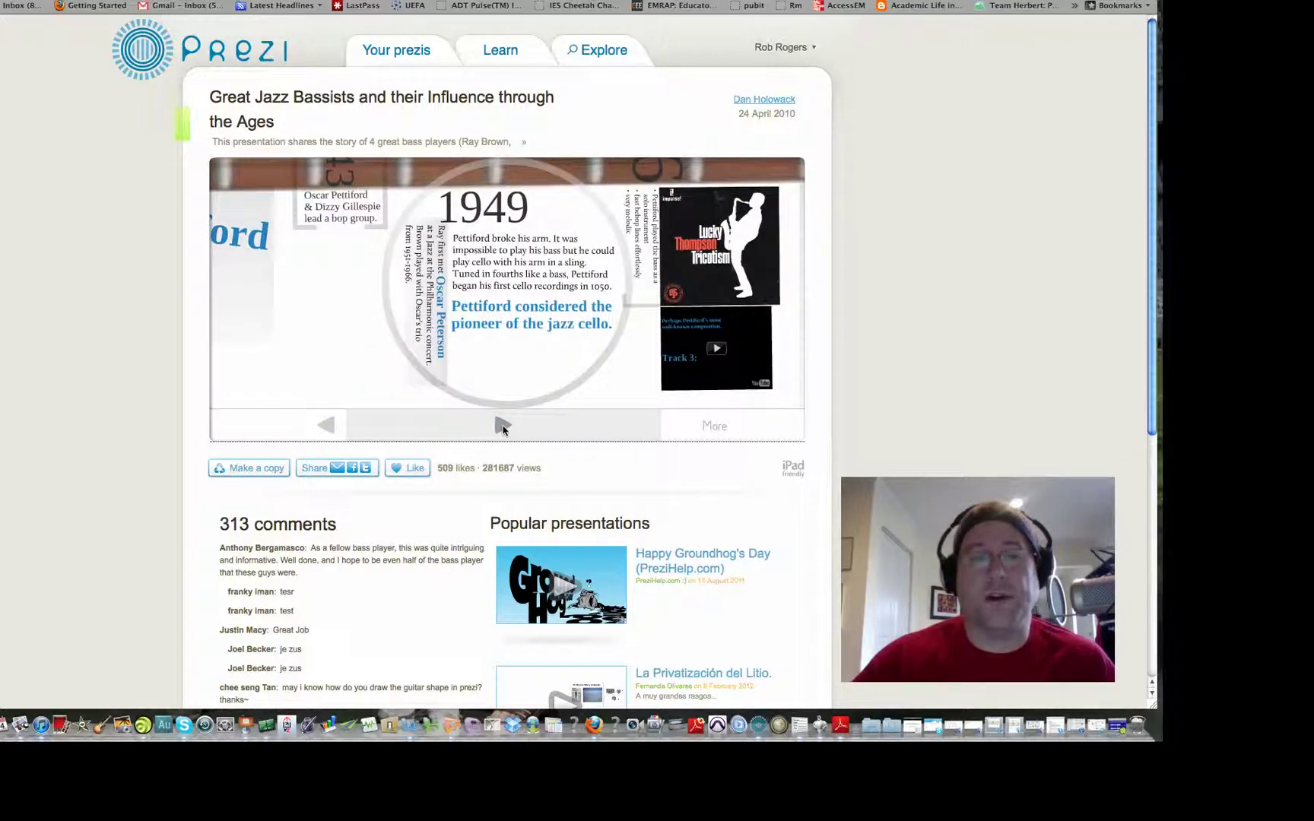
{"action": "left_click", "coordinate": [502, 427]}
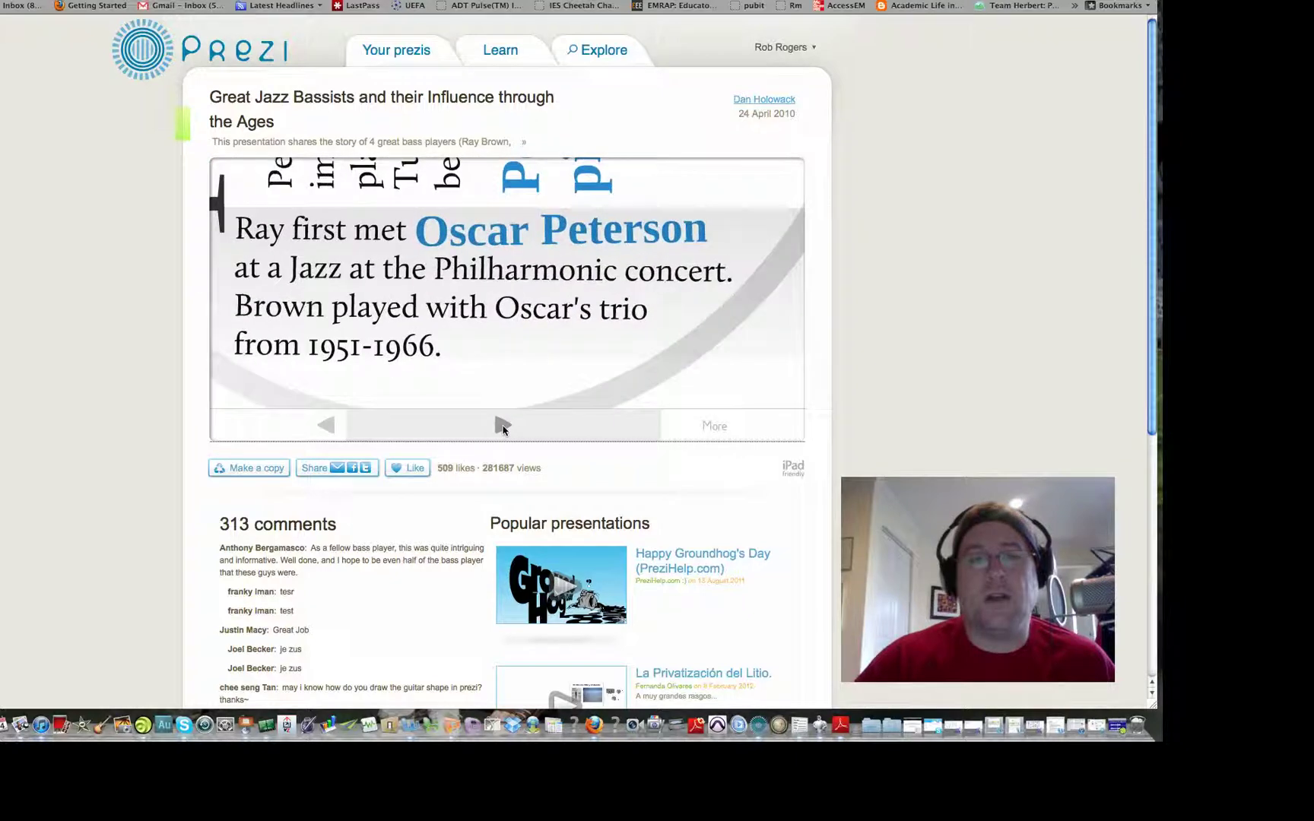
{"action": "left_click", "coordinate": [503, 427]}
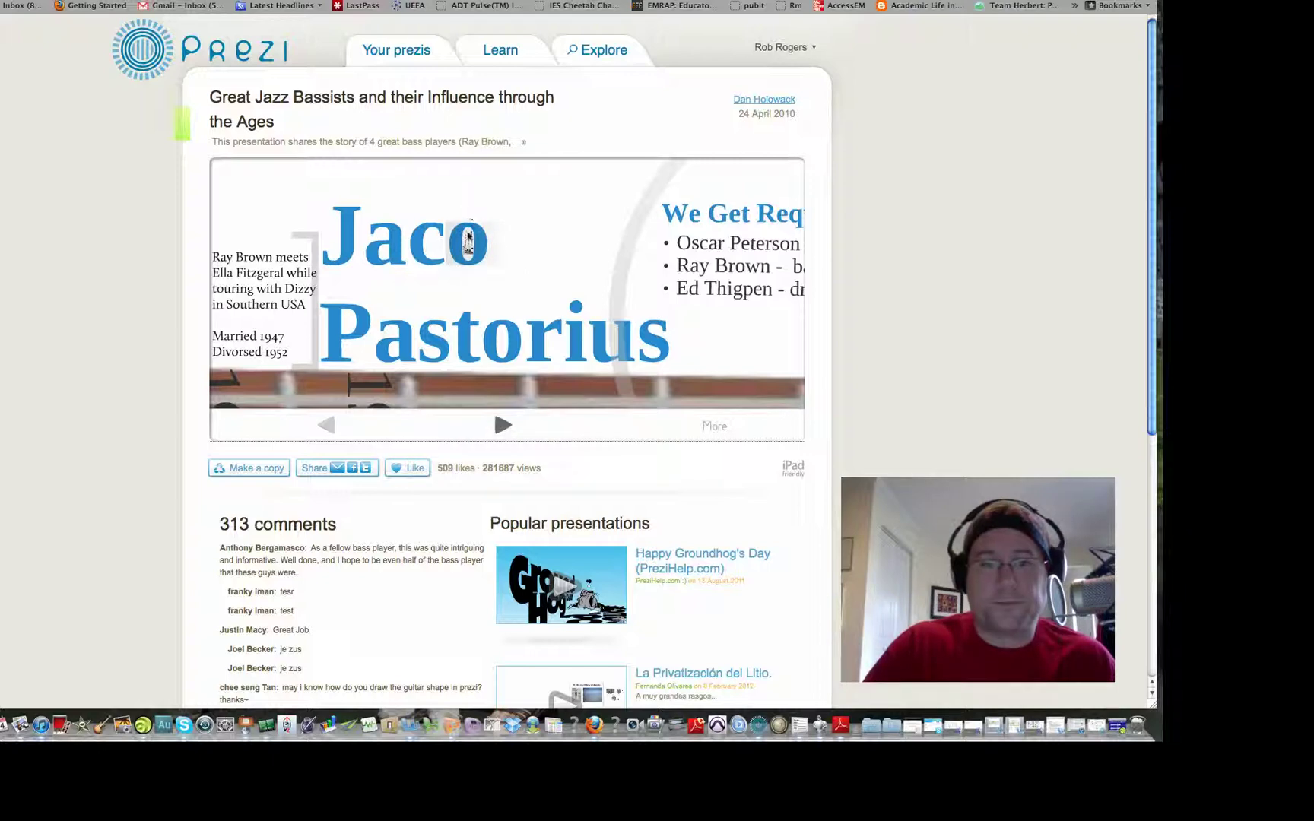
{"action": "left_click", "coordinate": [499, 424]}
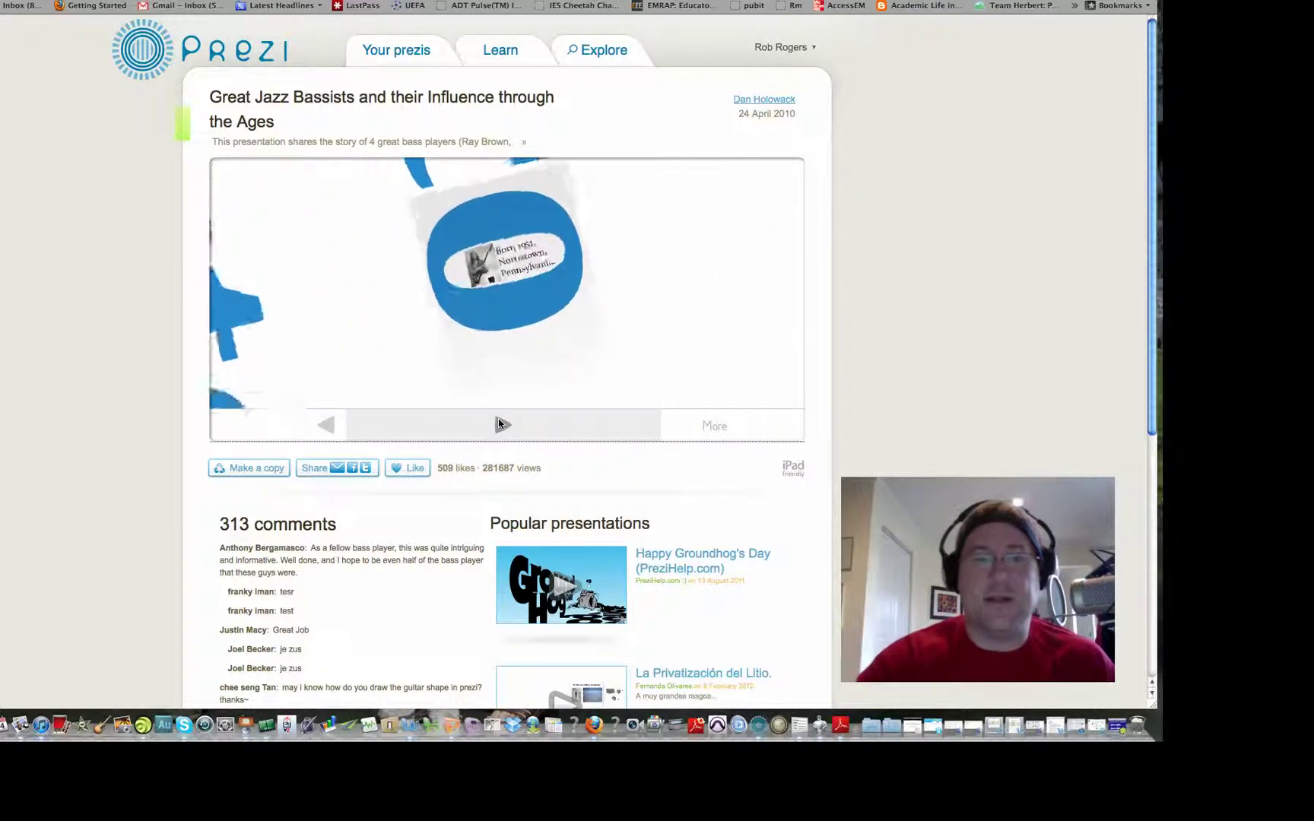